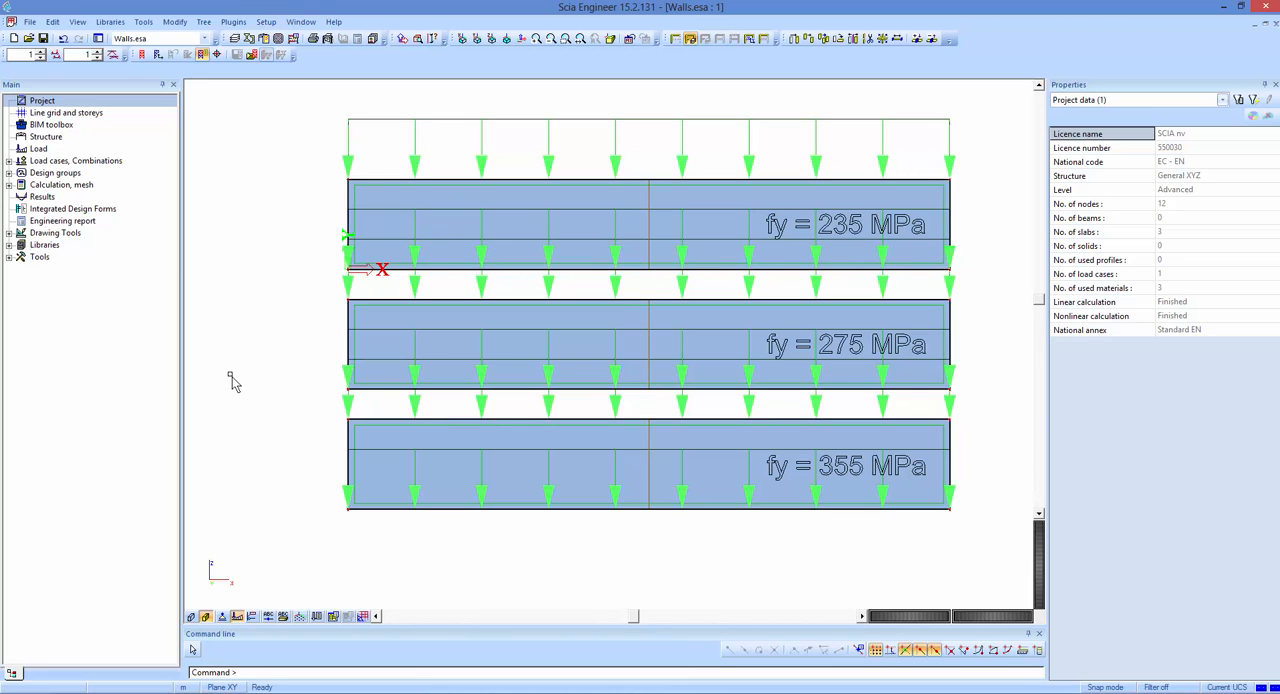
Hide the walls' loads and surface fill, and review the Nonlinearity and General plasticity functionality in the project data.
click(223, 617)
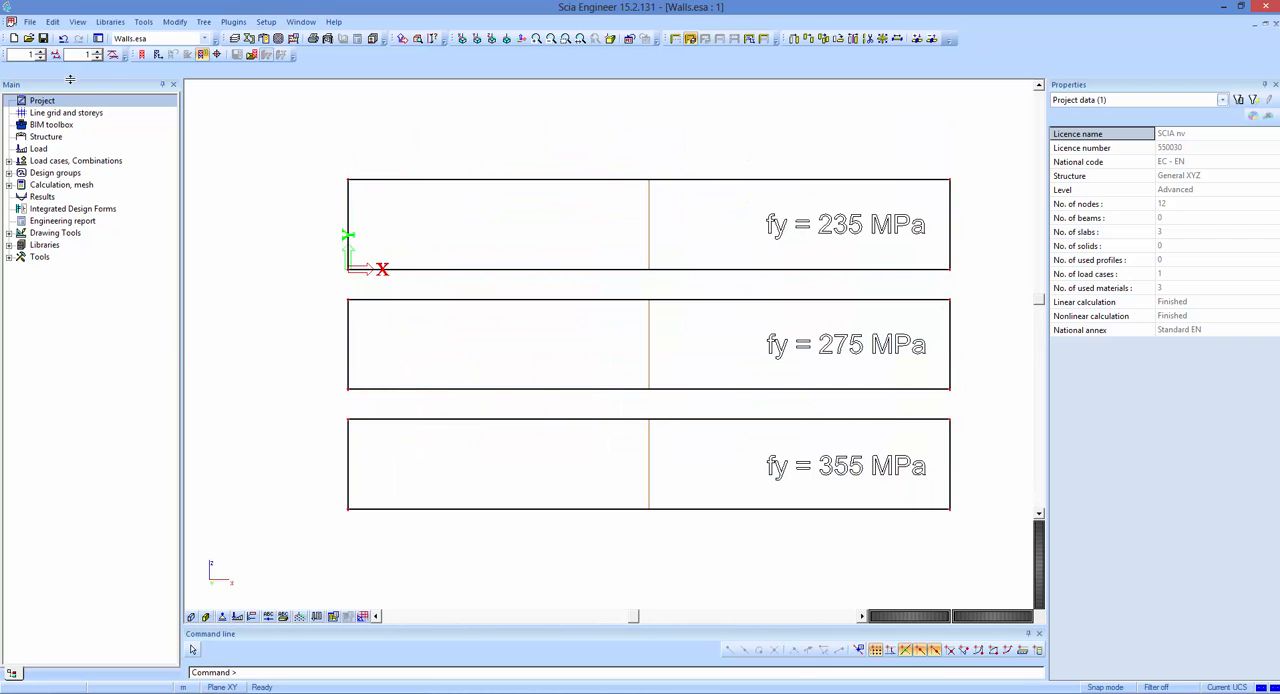
double_click(46, 104)
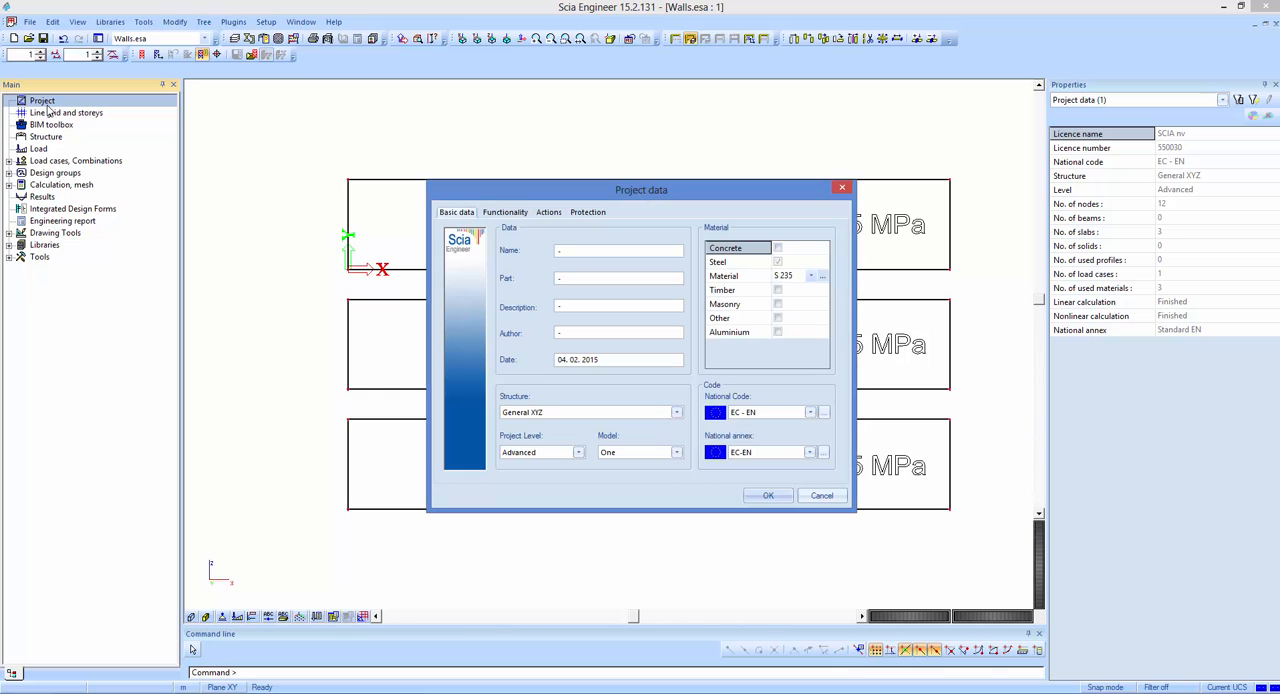
click(503, 214)
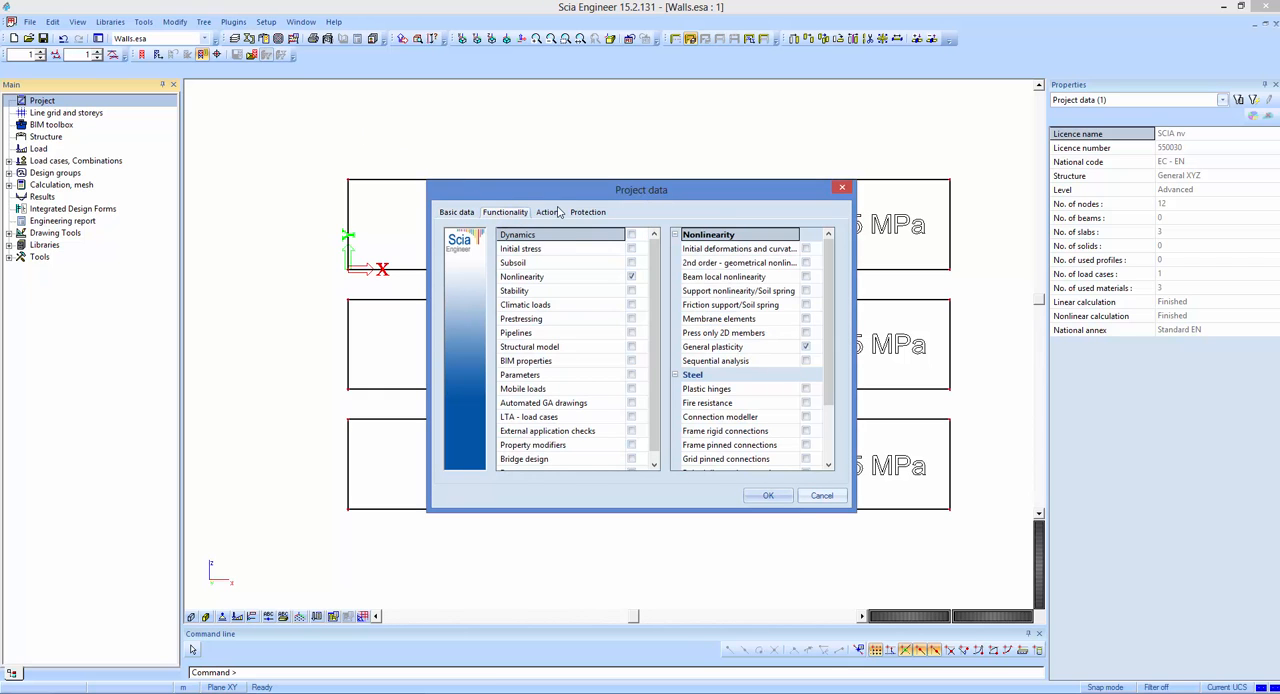
click(566, 278)
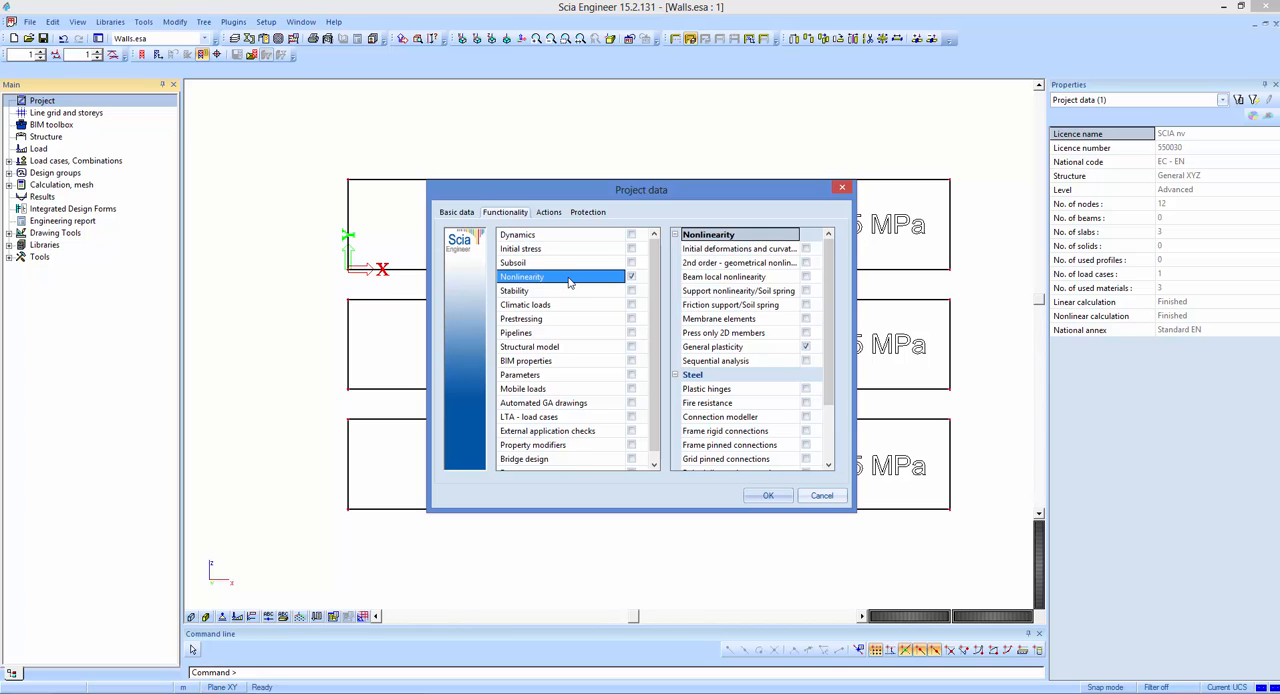
click(738, 348)
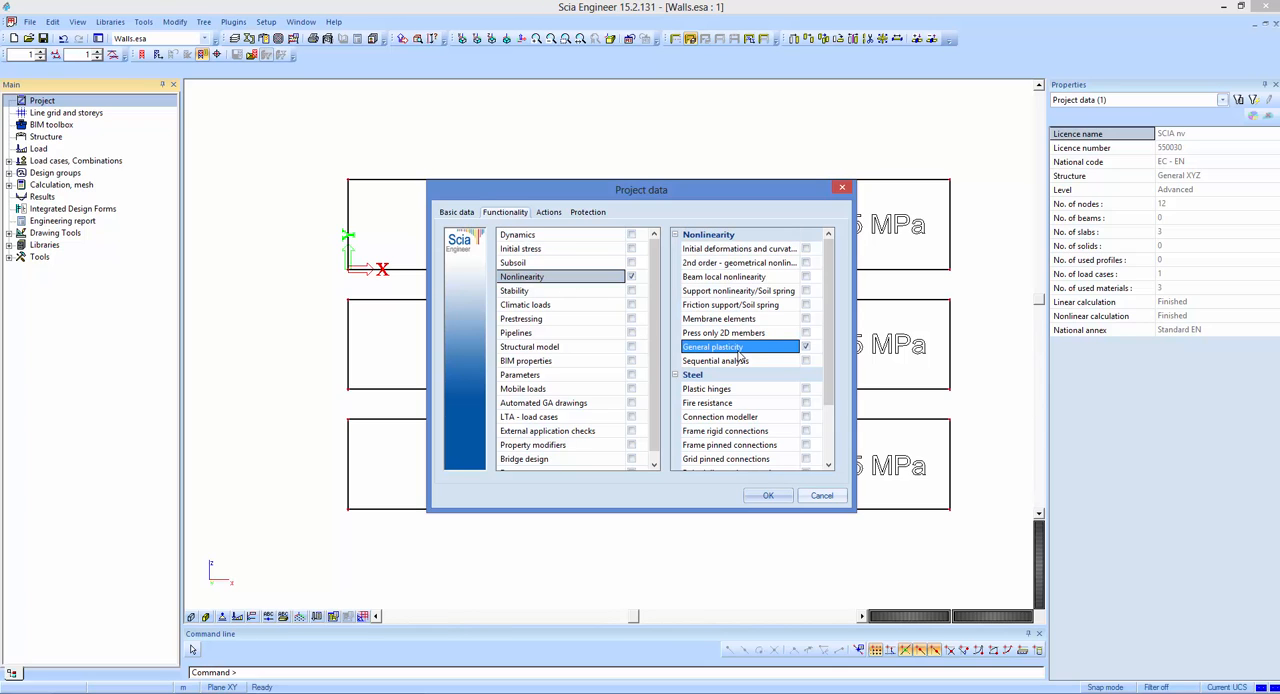
click(768, 495)
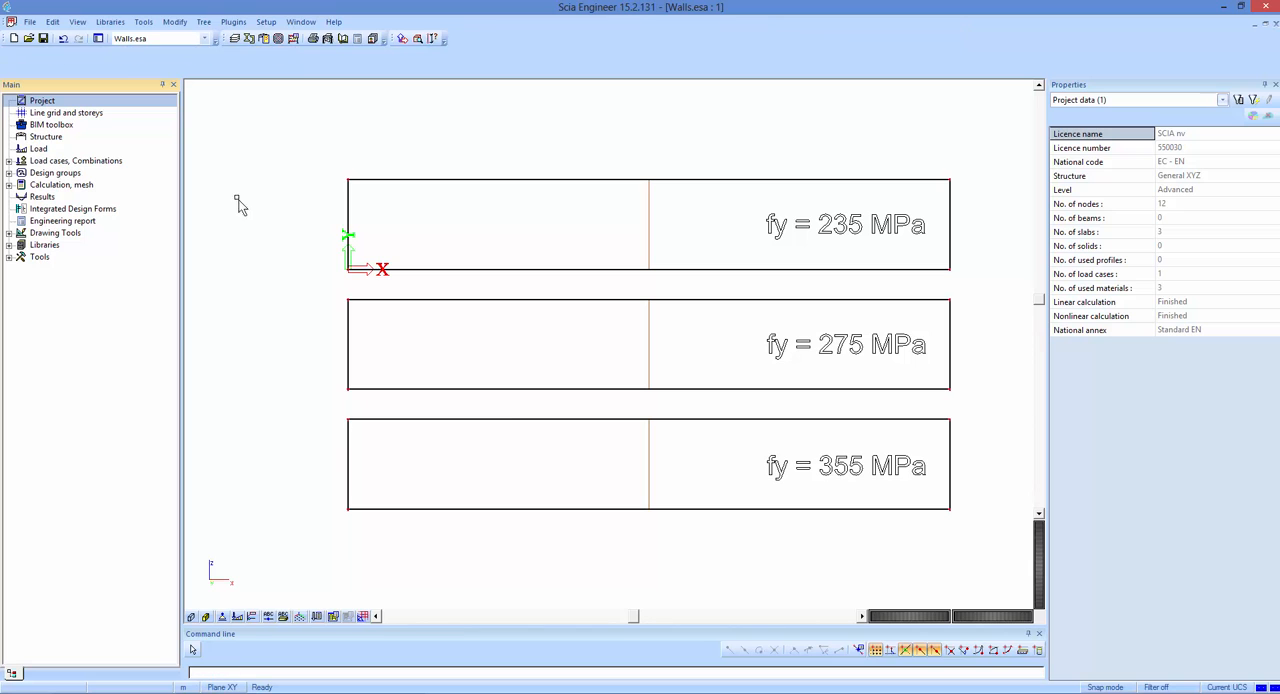
Review the material behaviour, input type and yield strength for nonlinear analysis of steel S 235 in the materials library.
click(110, 21)
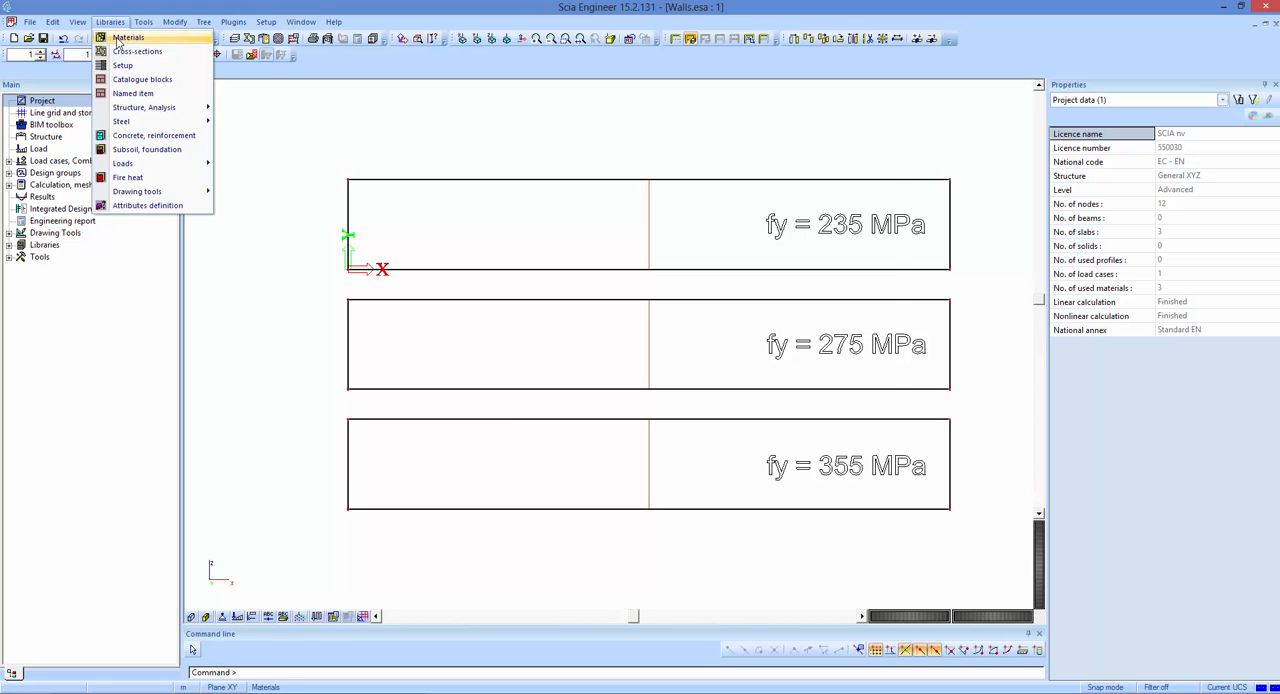
click(127, 37)
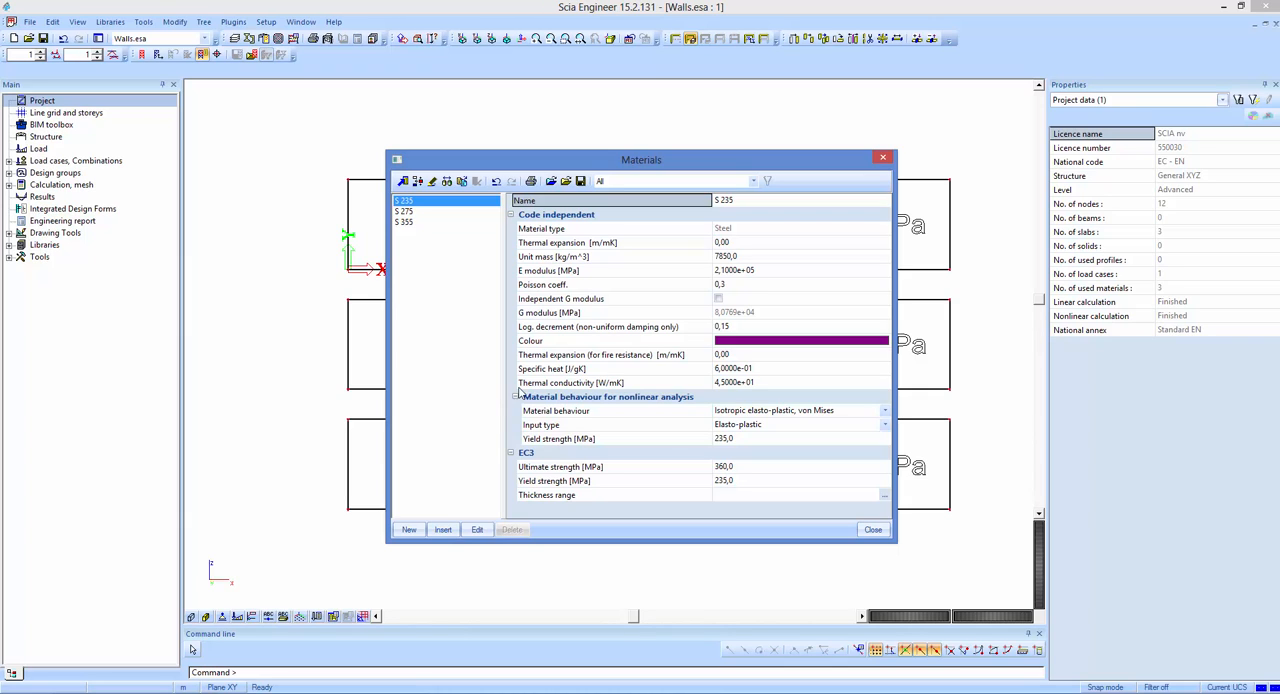
click(756, 414)
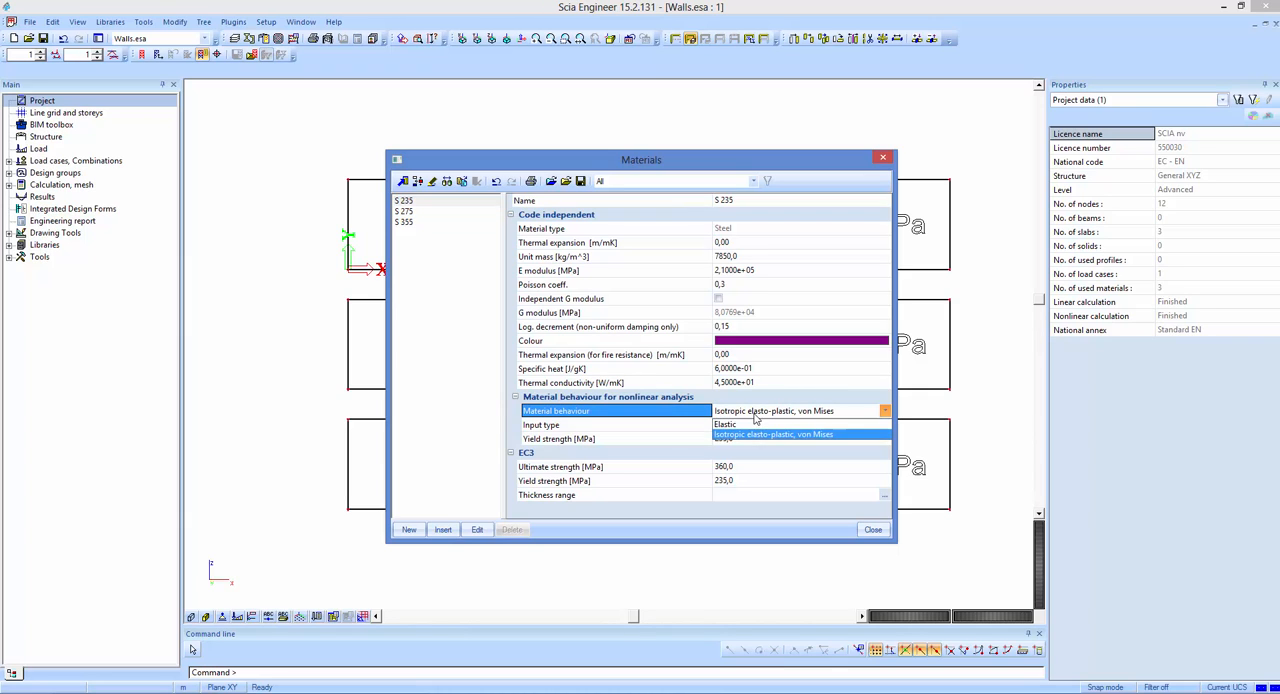
click(703, 418)
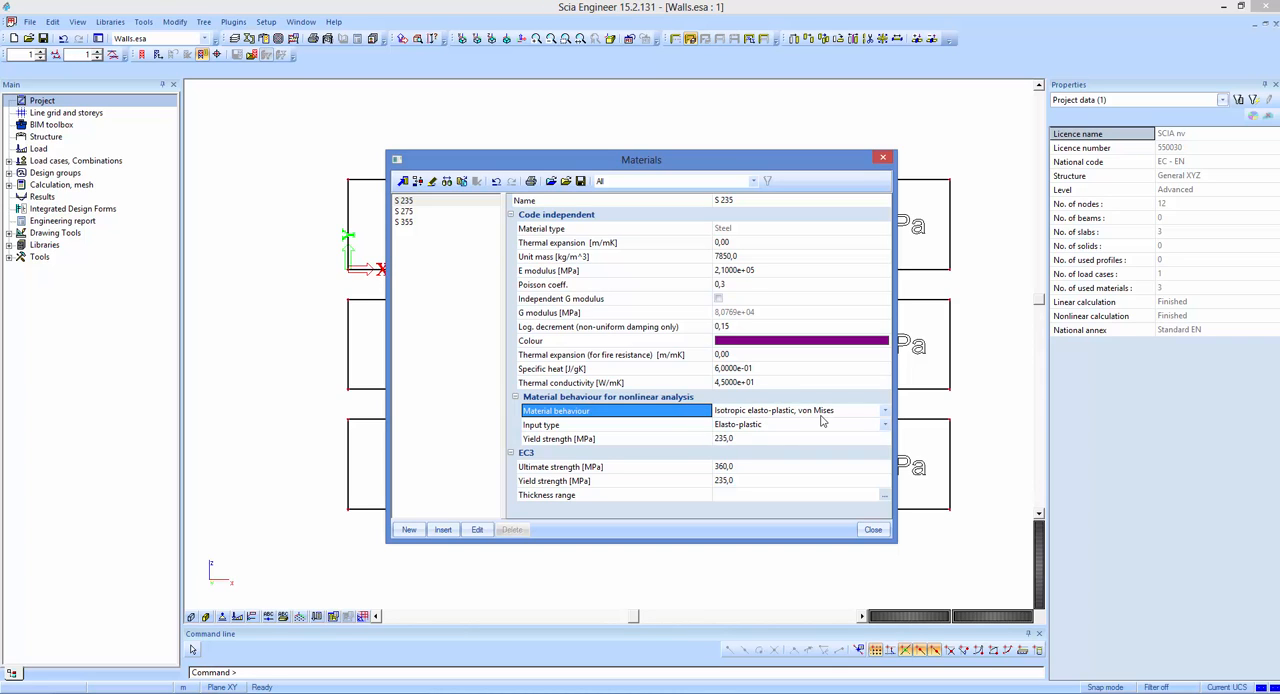
click(694, 427)
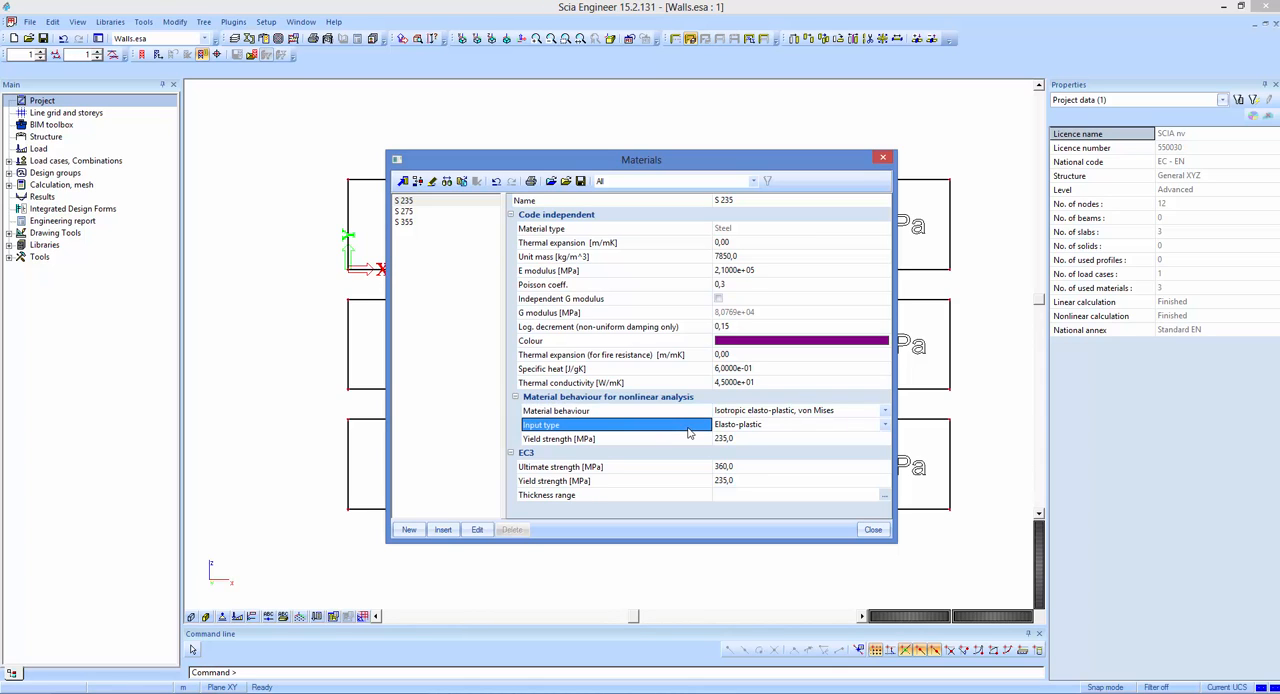
click(795, 430)
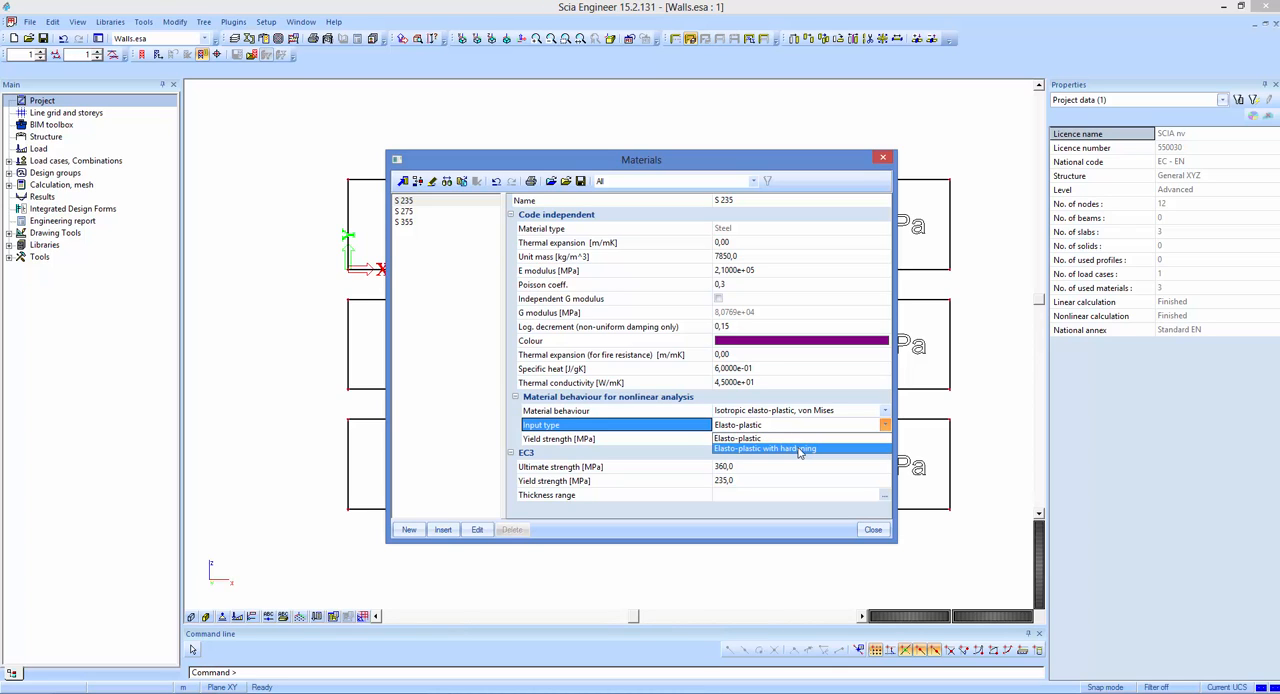
click(743, 437)
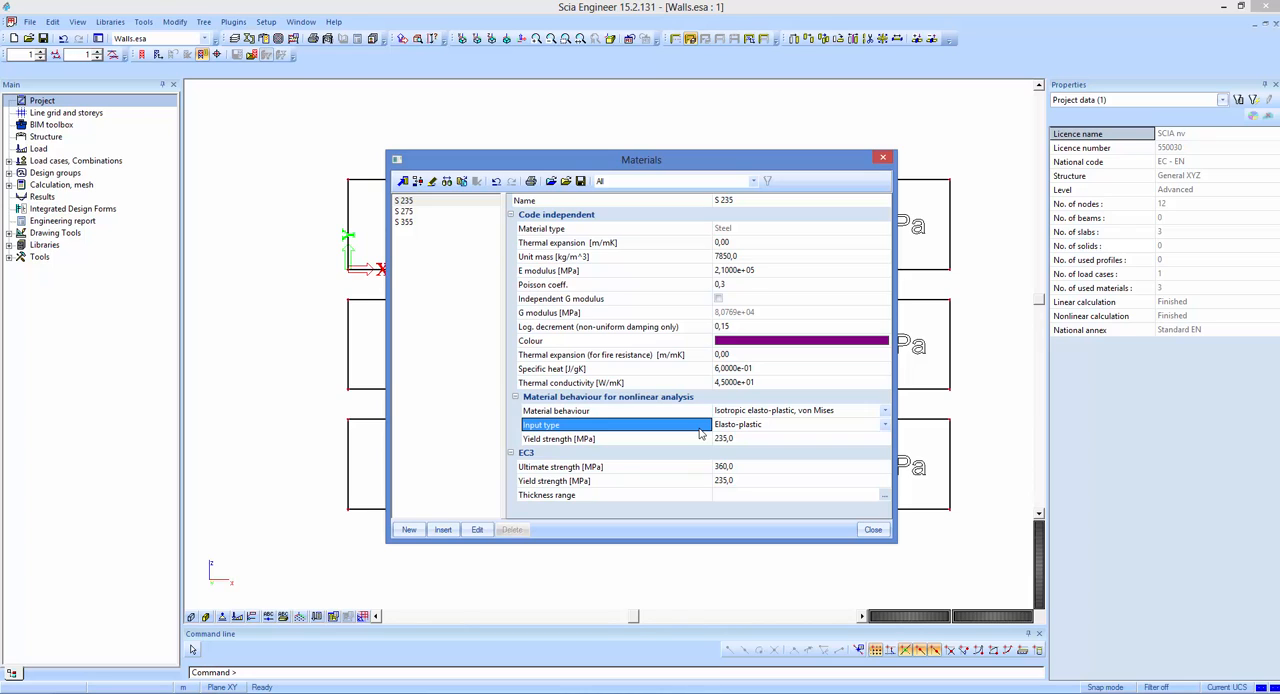
click(673, 446)
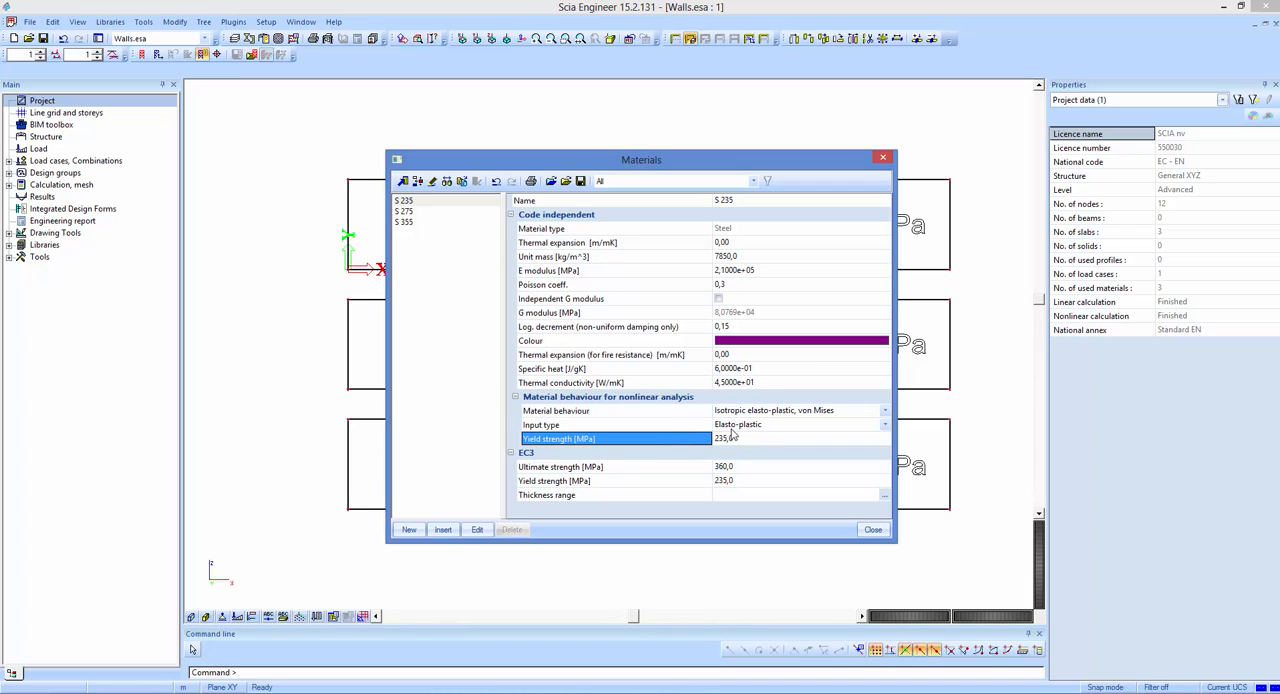
Compare the nonlinear material settings of S 235, S 275 and S 355, and close the materials library.
click(415, 213)
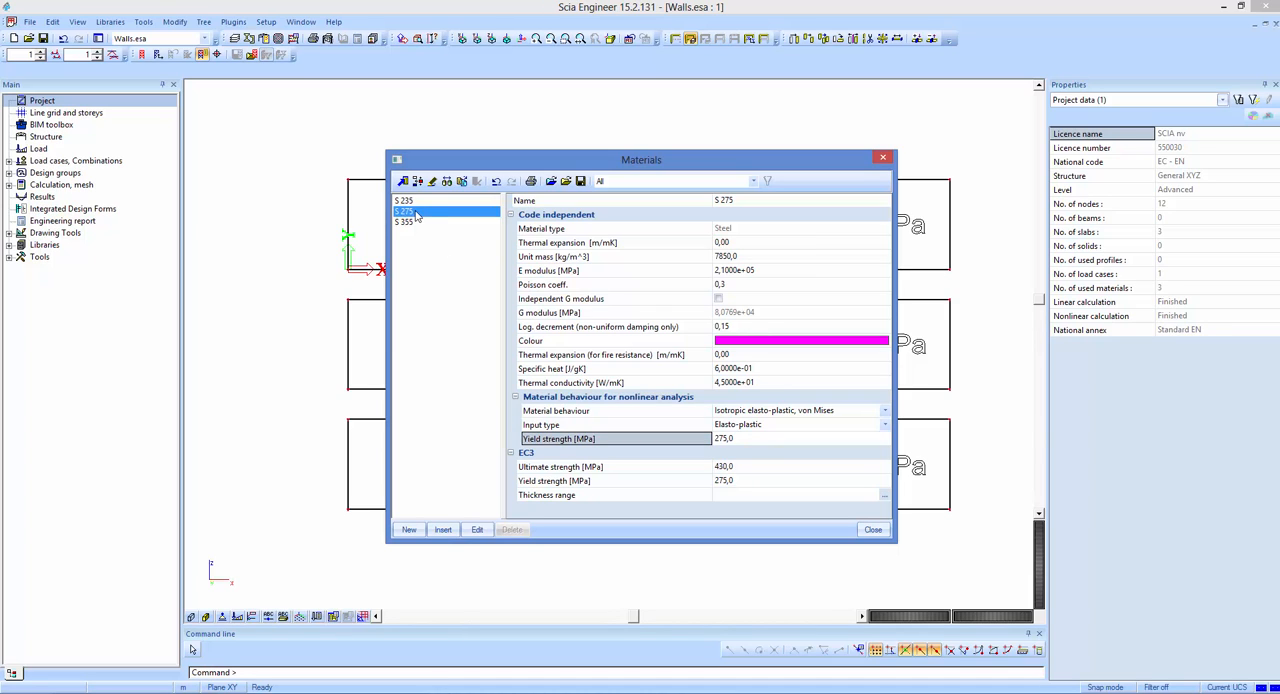
click(407, 202)
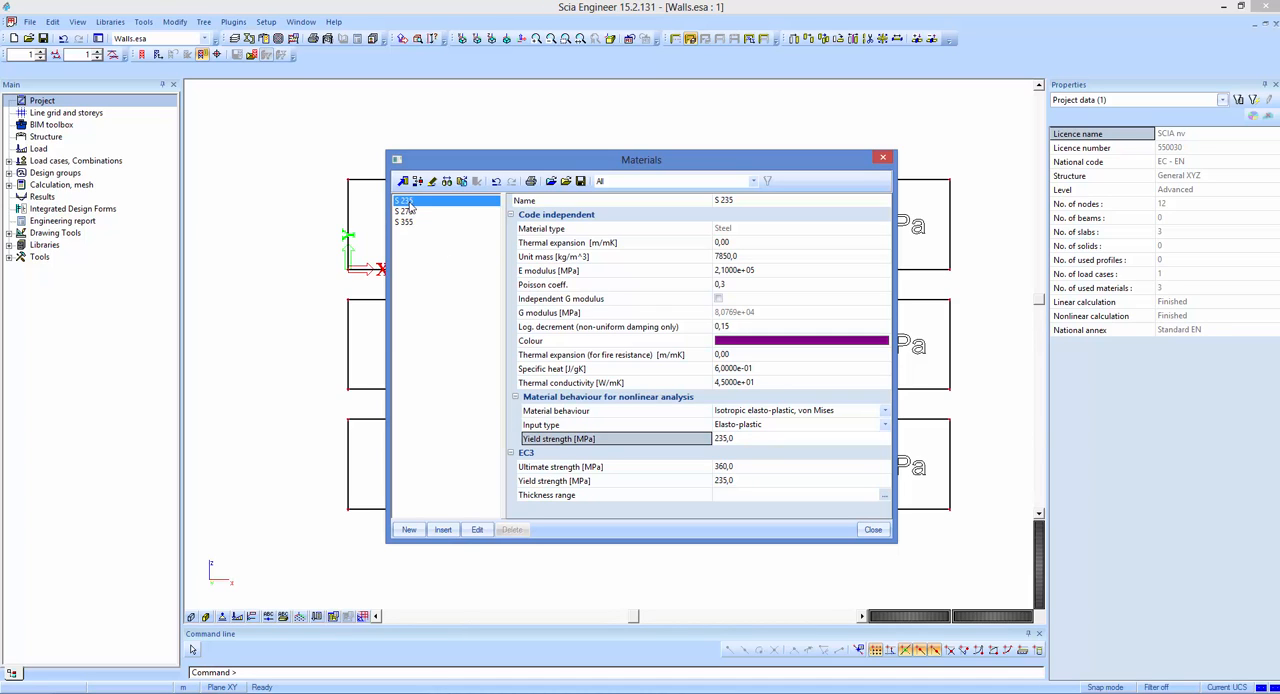
click(415, 212)
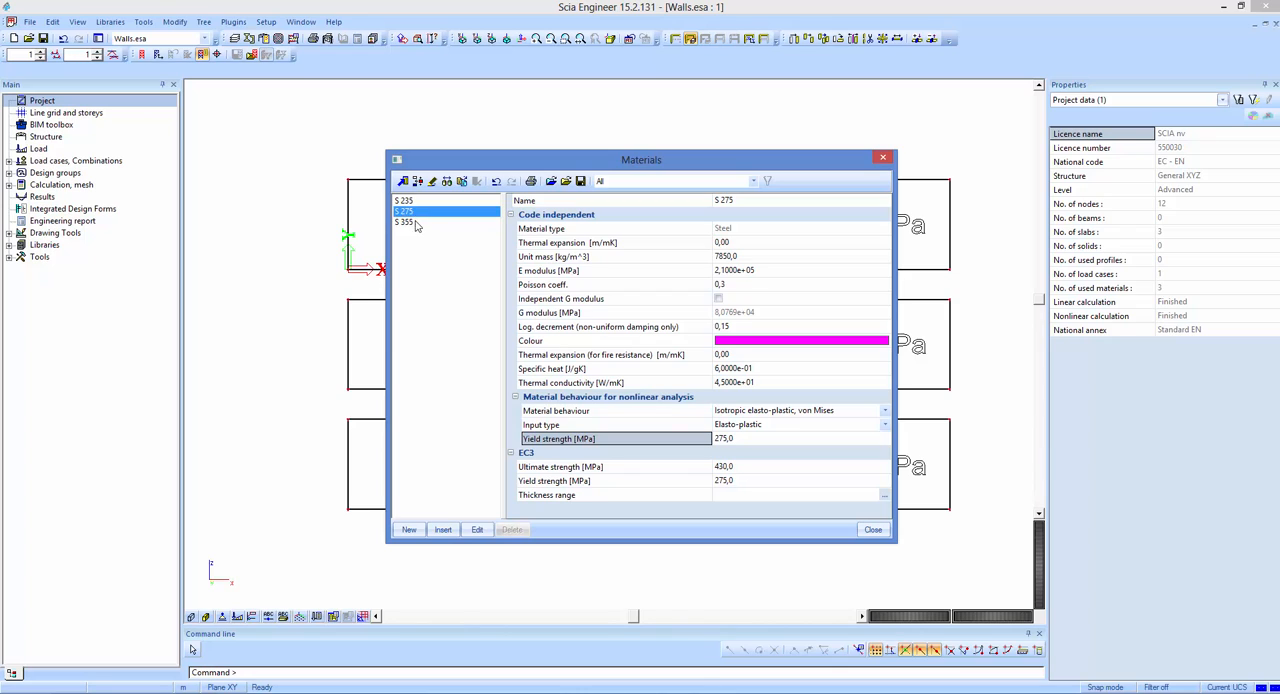
click(418, 223)
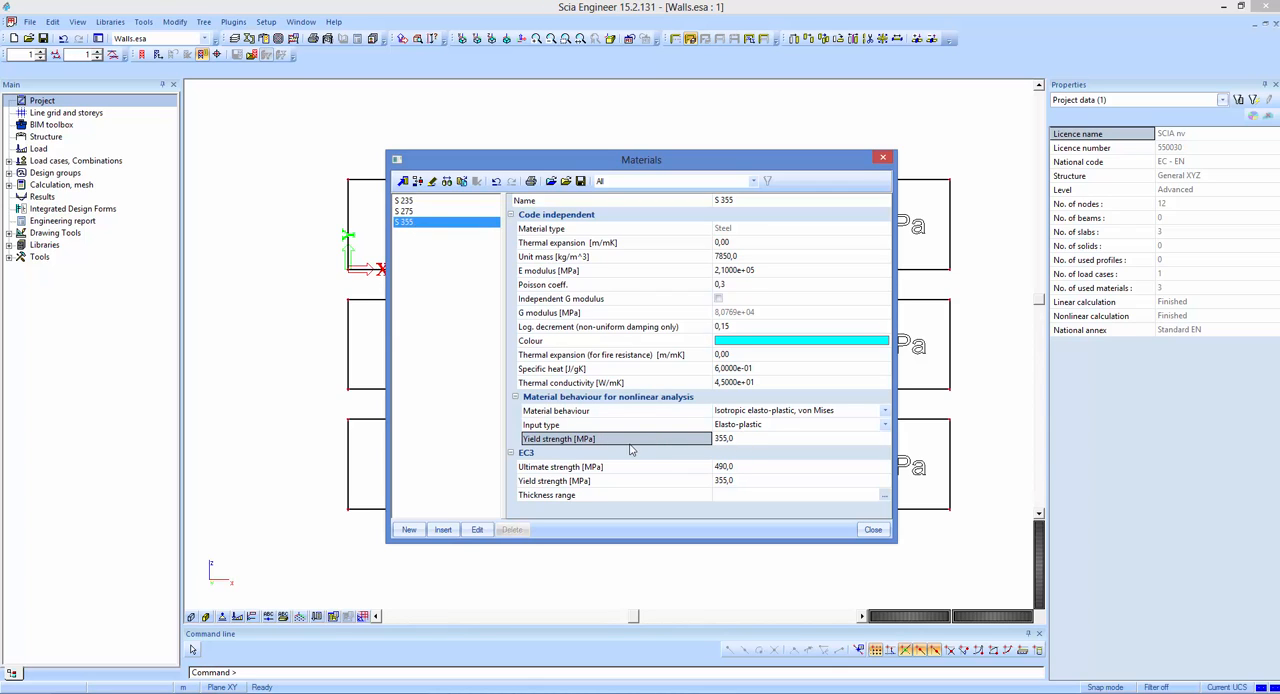
click(414, 212)
click(413, 202)
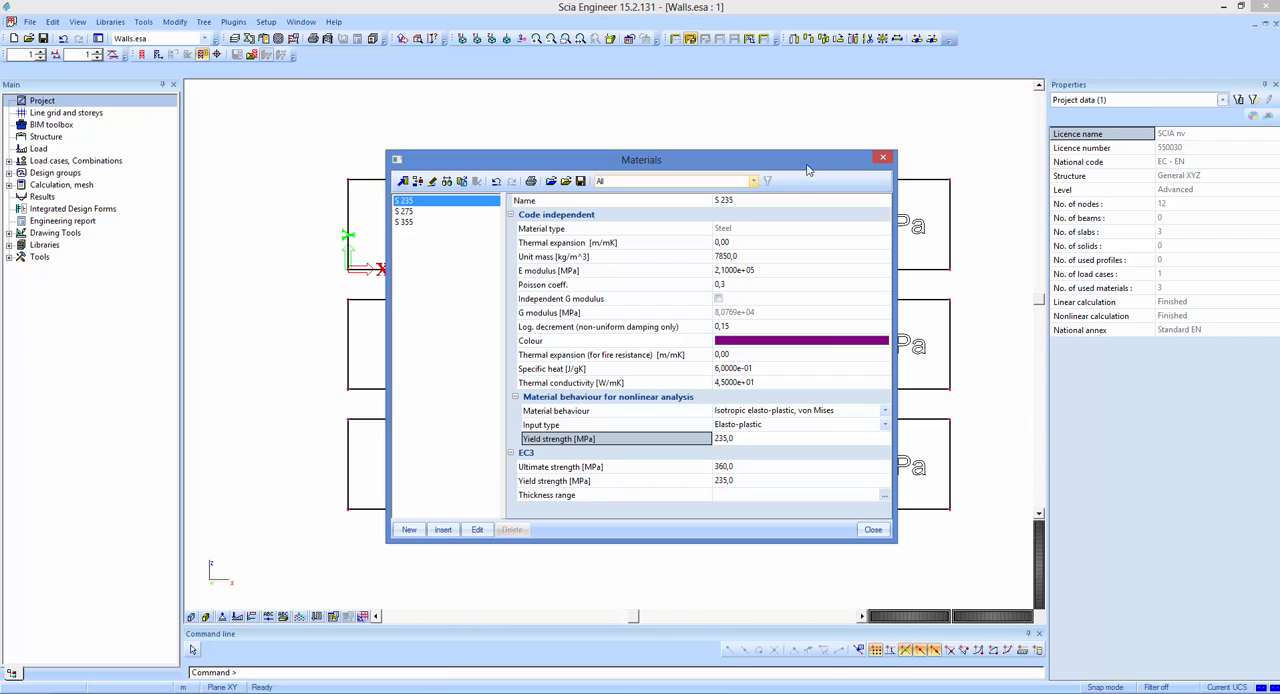
click(884, 158)
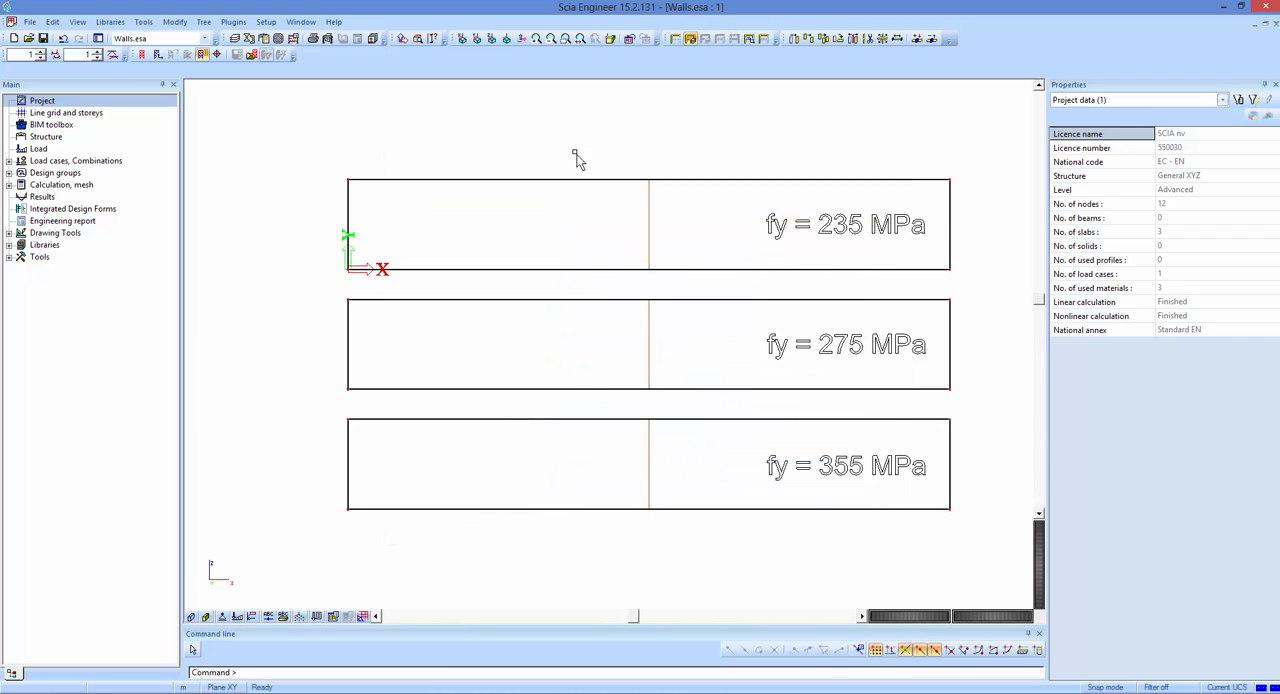
Inspect the material assigned to the uppermost wall and its library definition, and clear the selection.
click(541, 207)
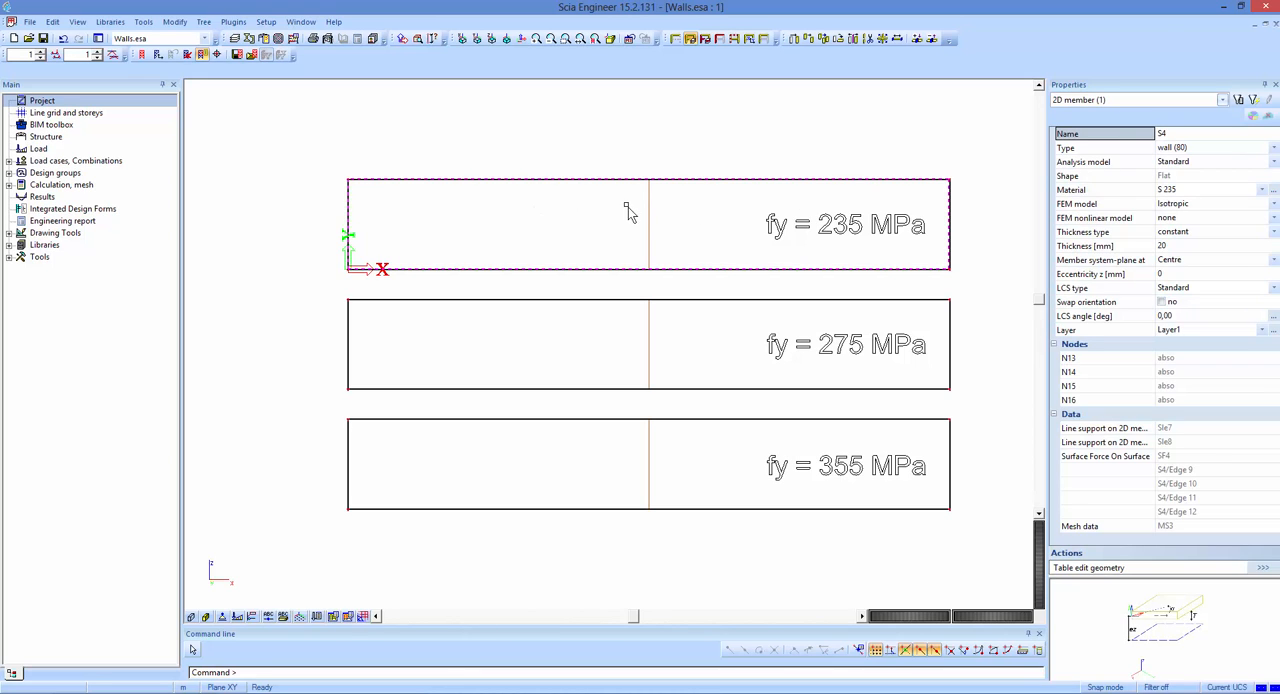
click(1119, 190)
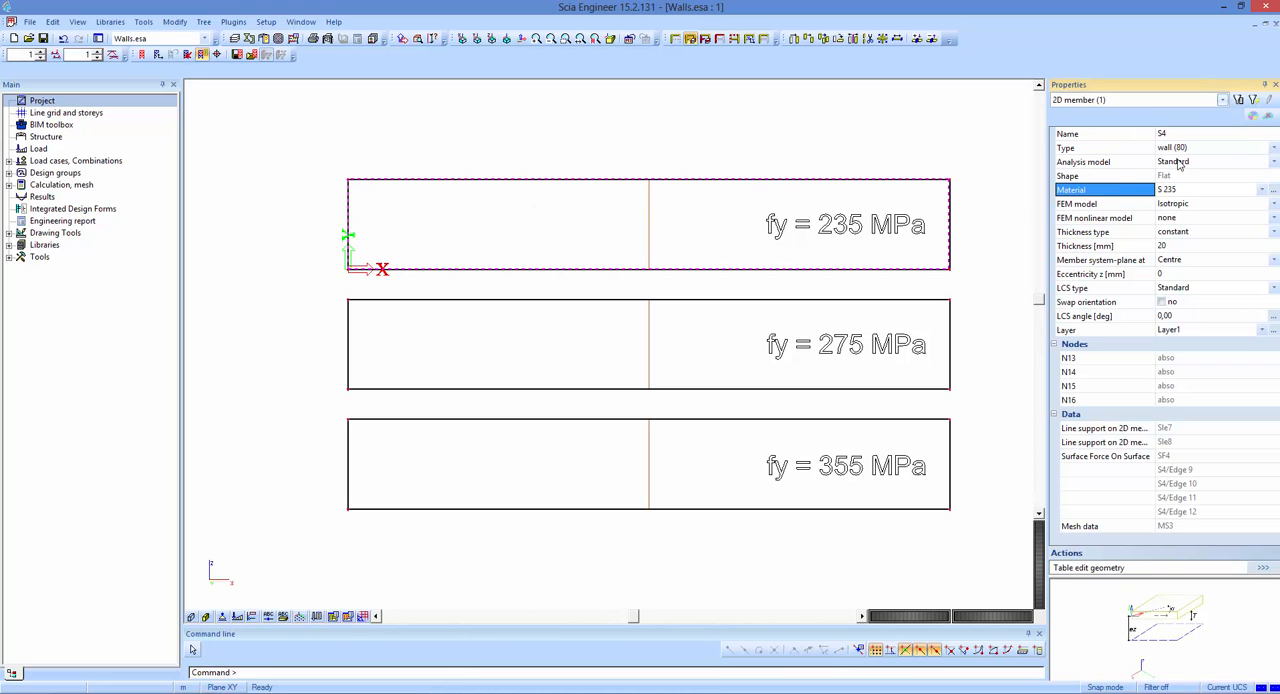
click(1270, 190)
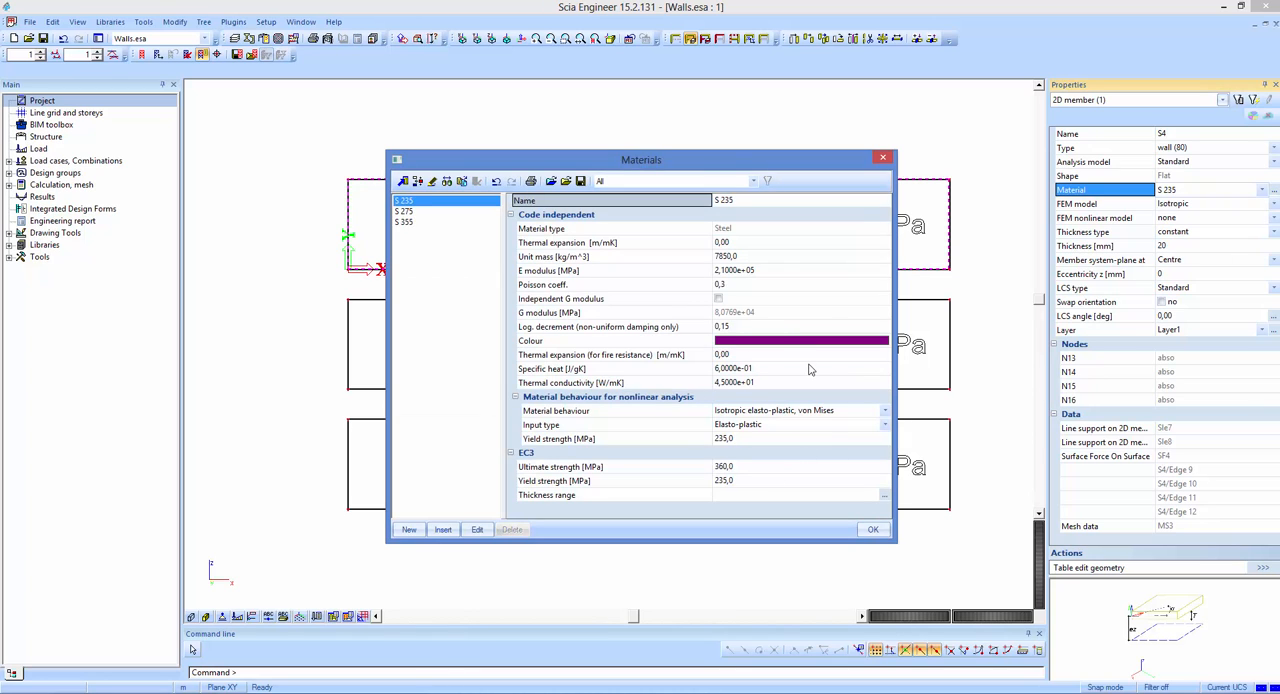
click(884, 159)
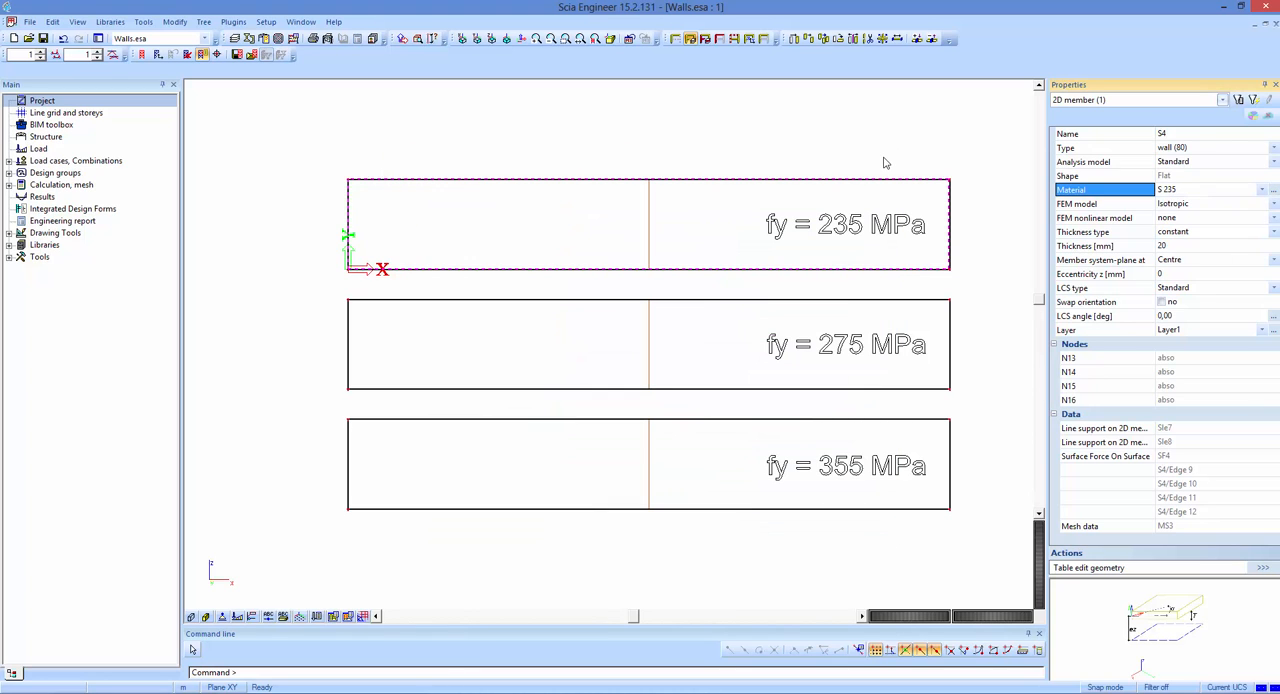
key(Escape)
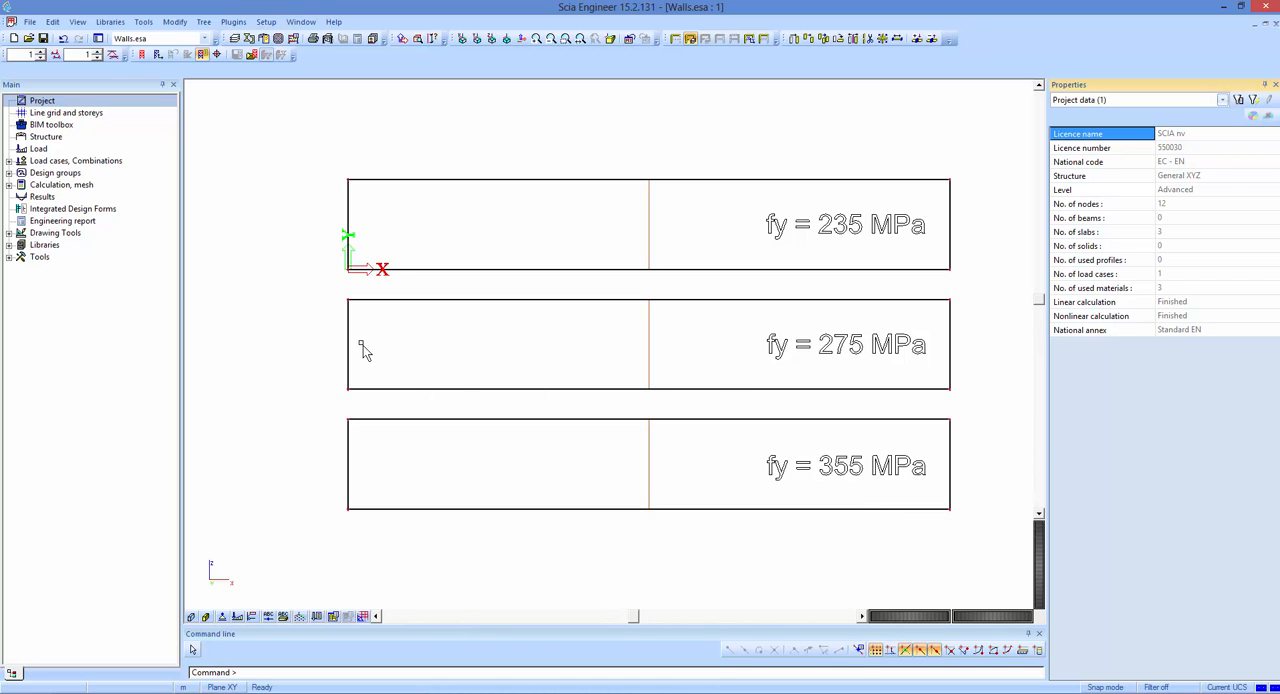
Check the linear and nonlinear calculation status in the project data.
click(1082, 305)
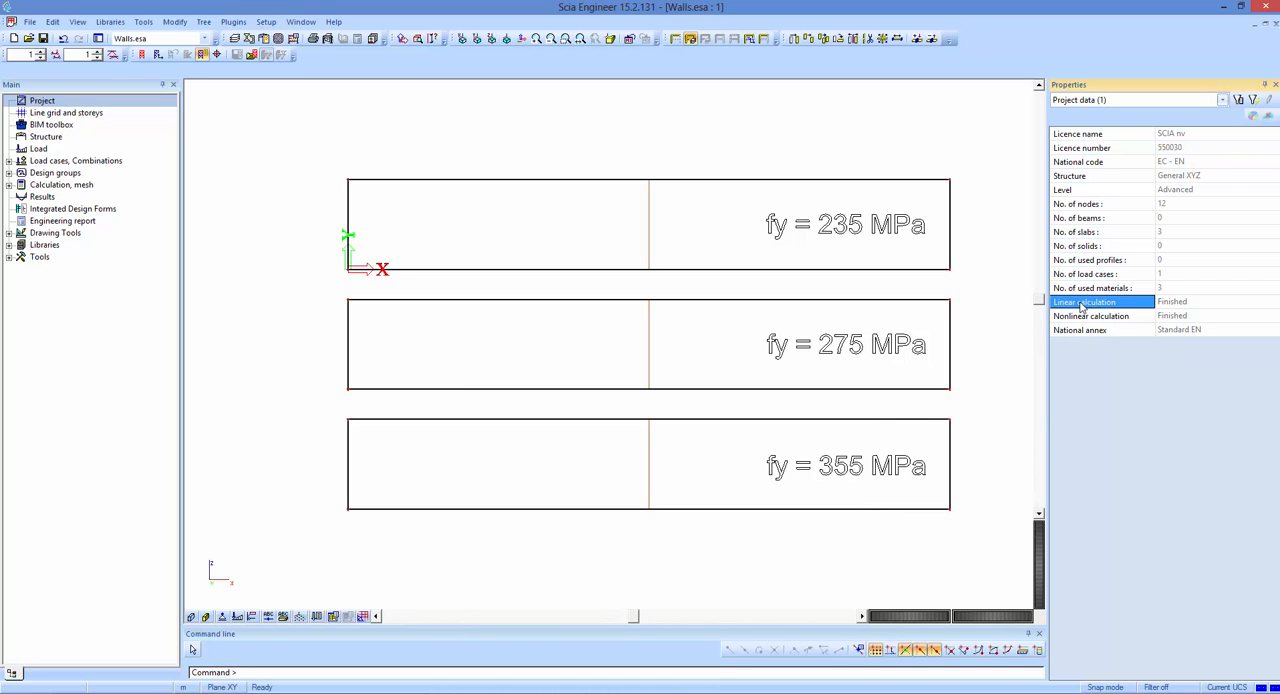
click(1118, 319)
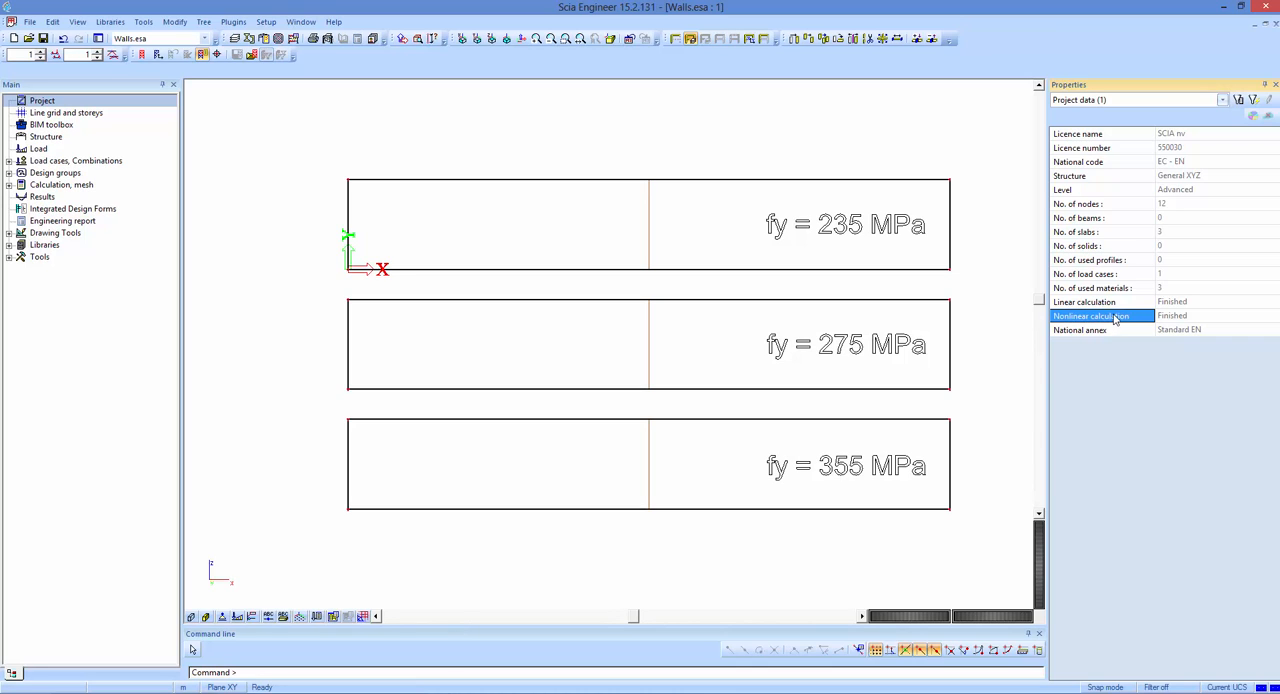
click(1109, 304)
click(1109, 317)
Open the 2D member stress results and set the type of loads to Load cases.
click(47, 198)
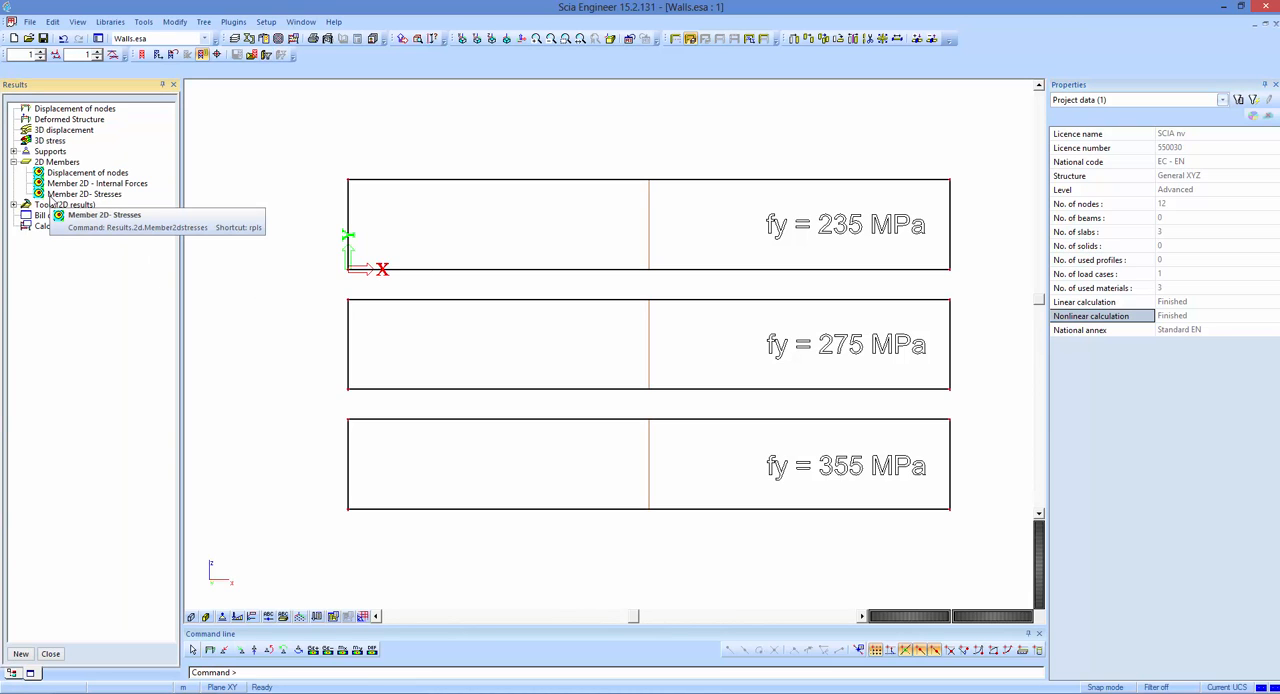
click(60, 167)
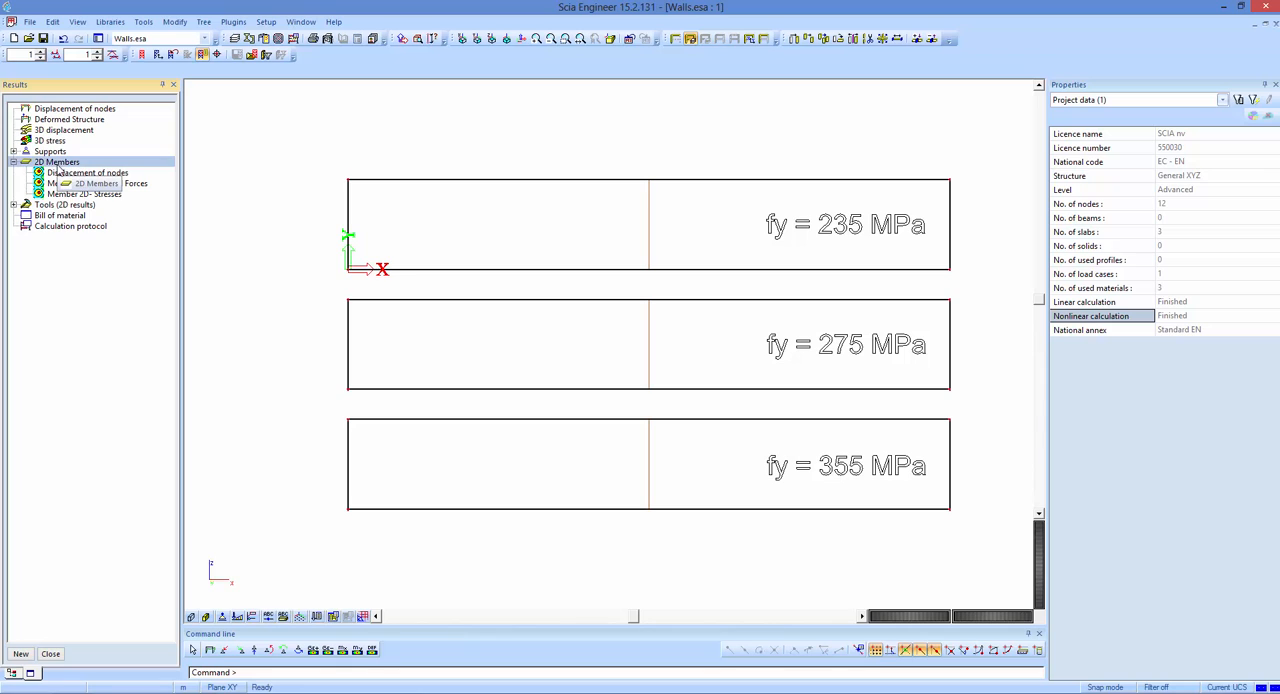
click(114, 197)
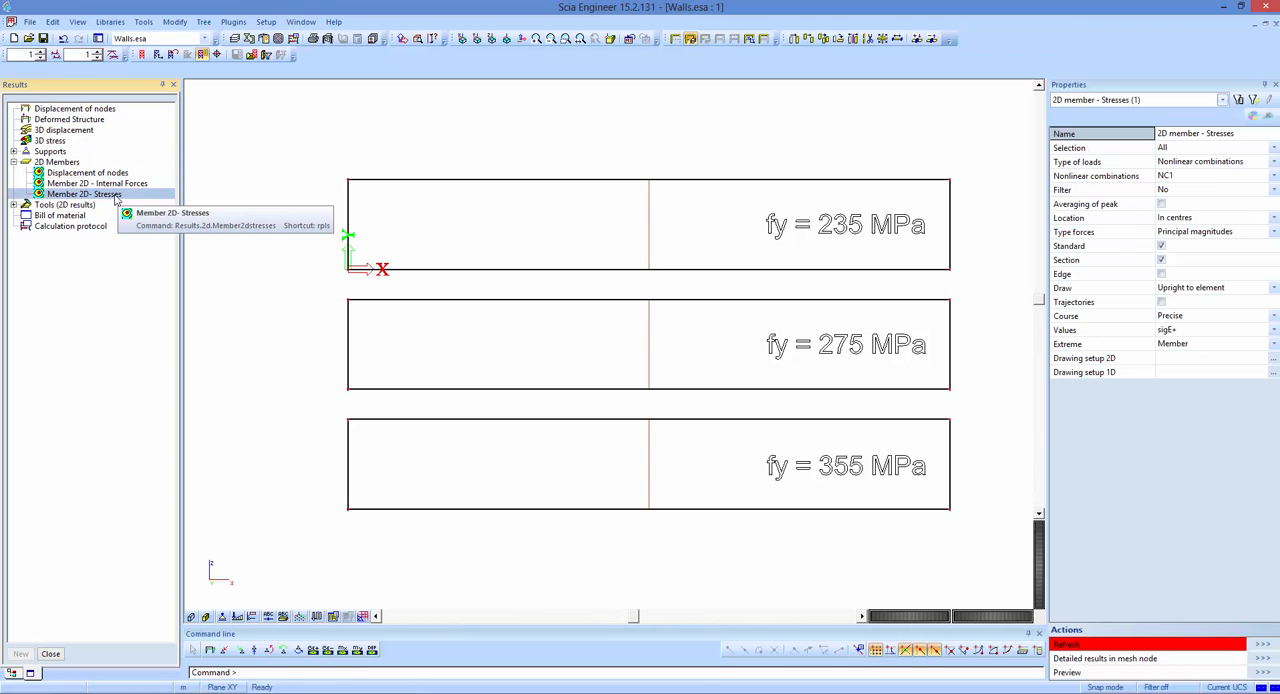
click(1187, 162)
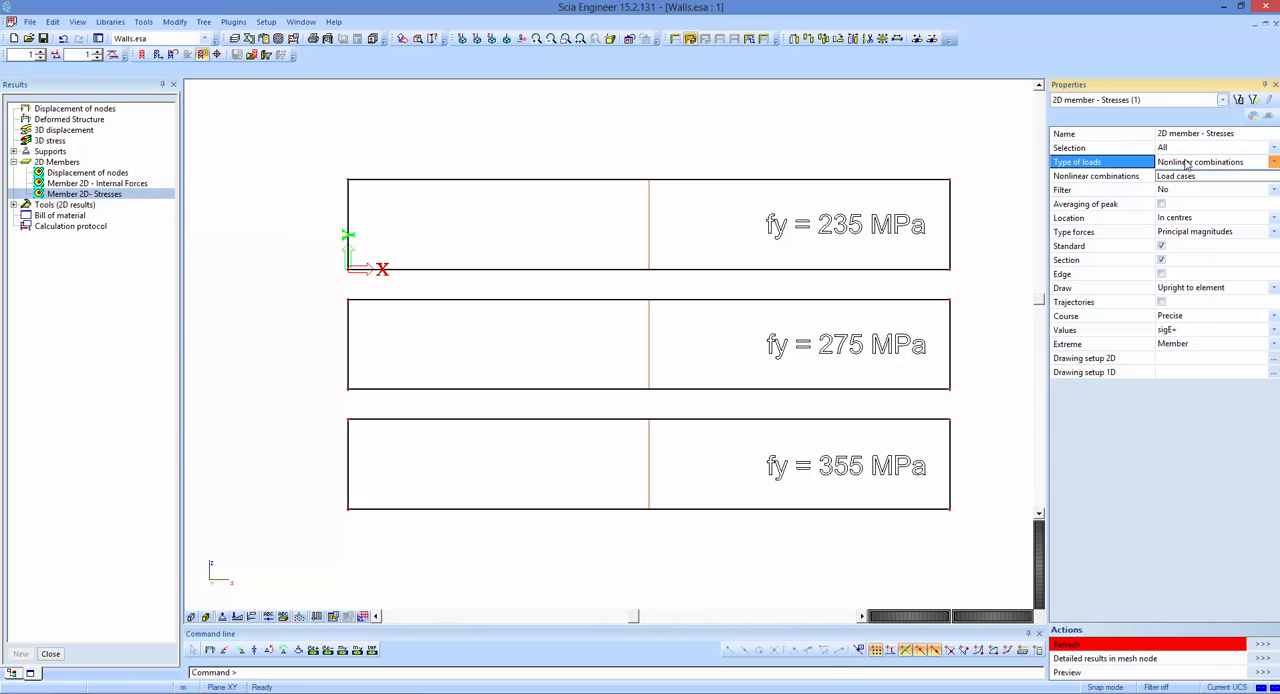
click(1182, 182)
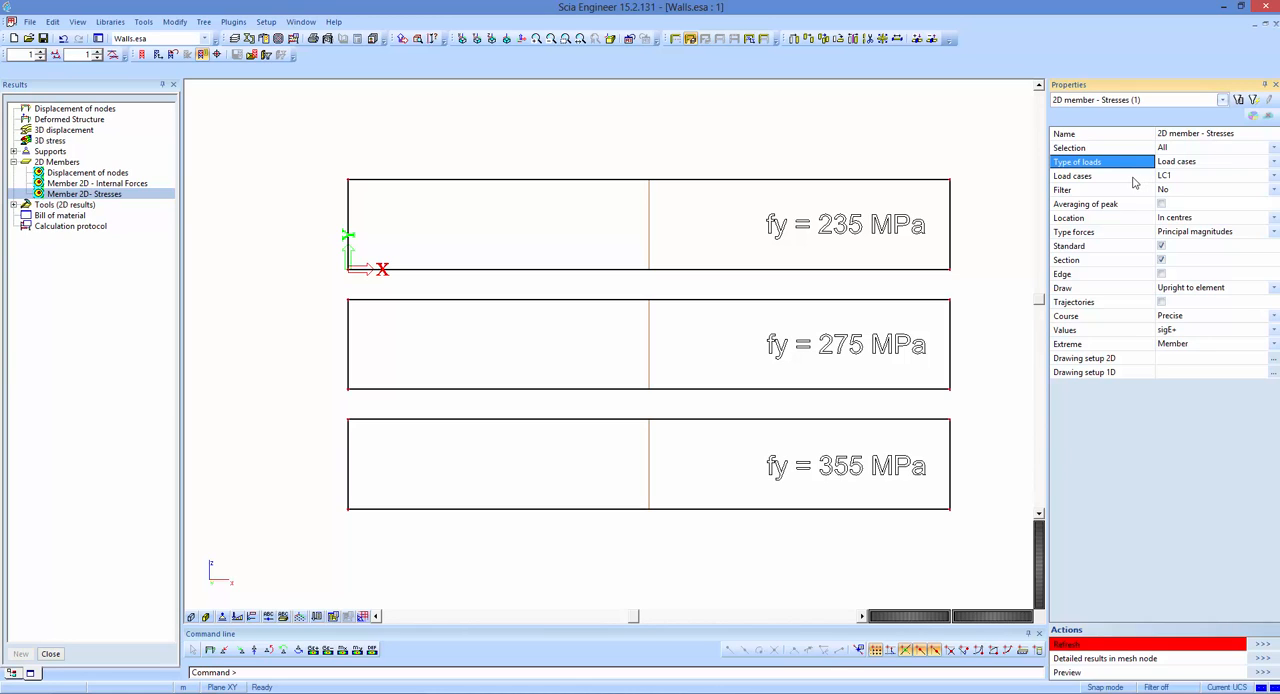
Display the equivalent stress sigE+ of load case LC1 on the three walls with the standard and section drawing options.
click(1126, 249)
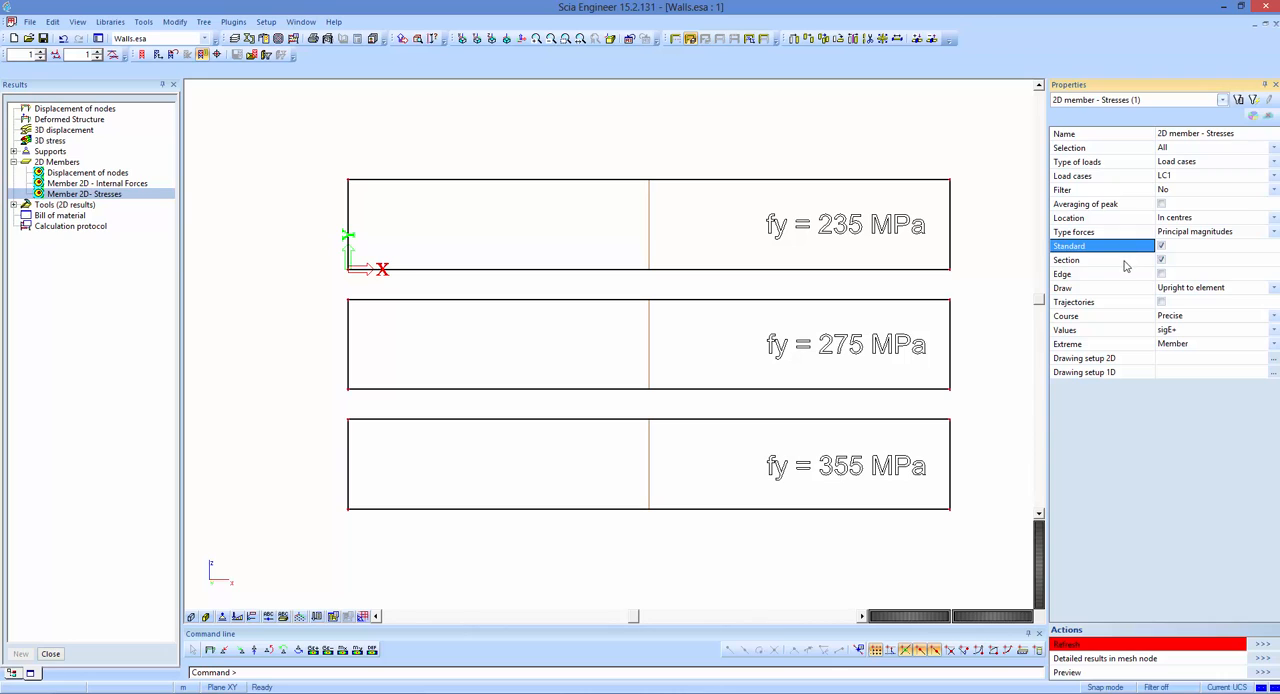
click(1126, 263)
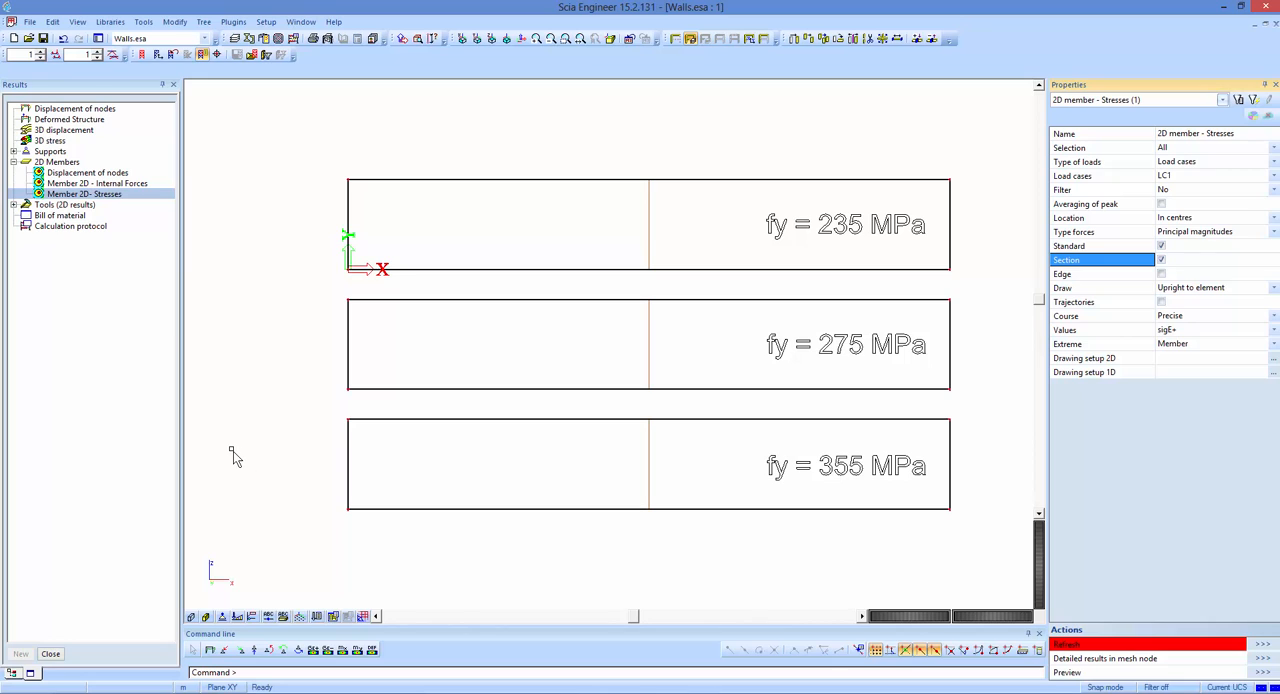
click(1076, 337)
click(1192, 332)
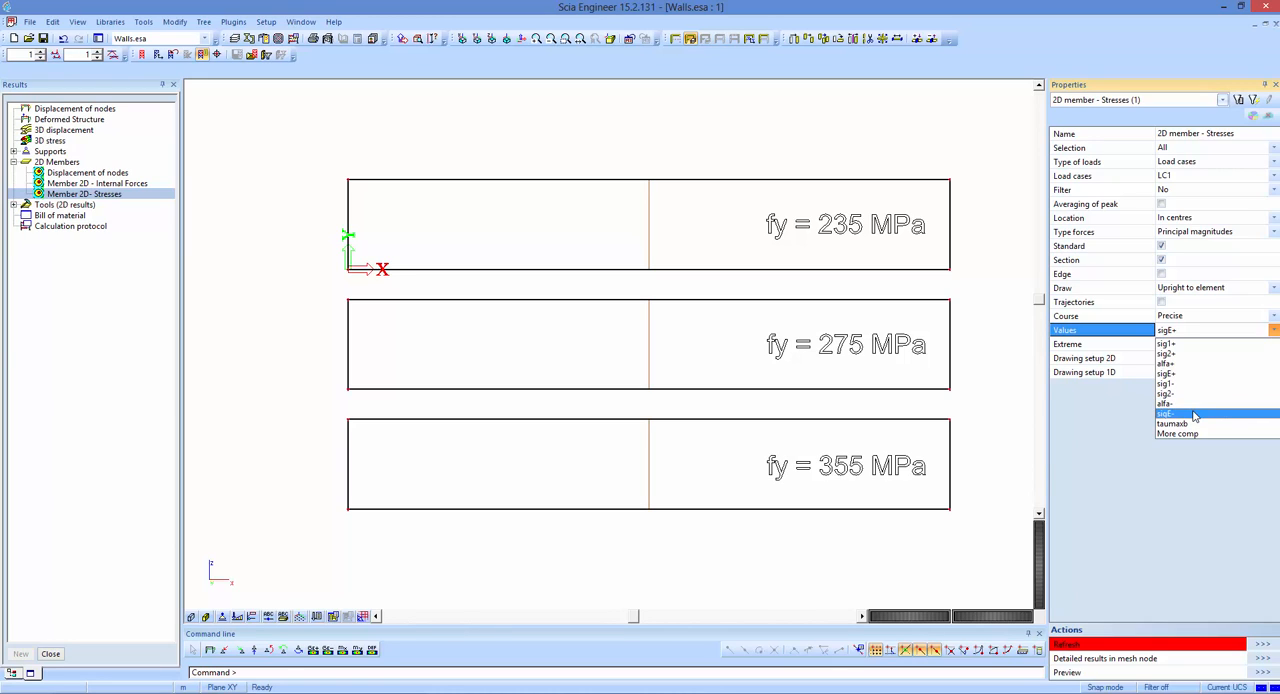
click(1131, 331)
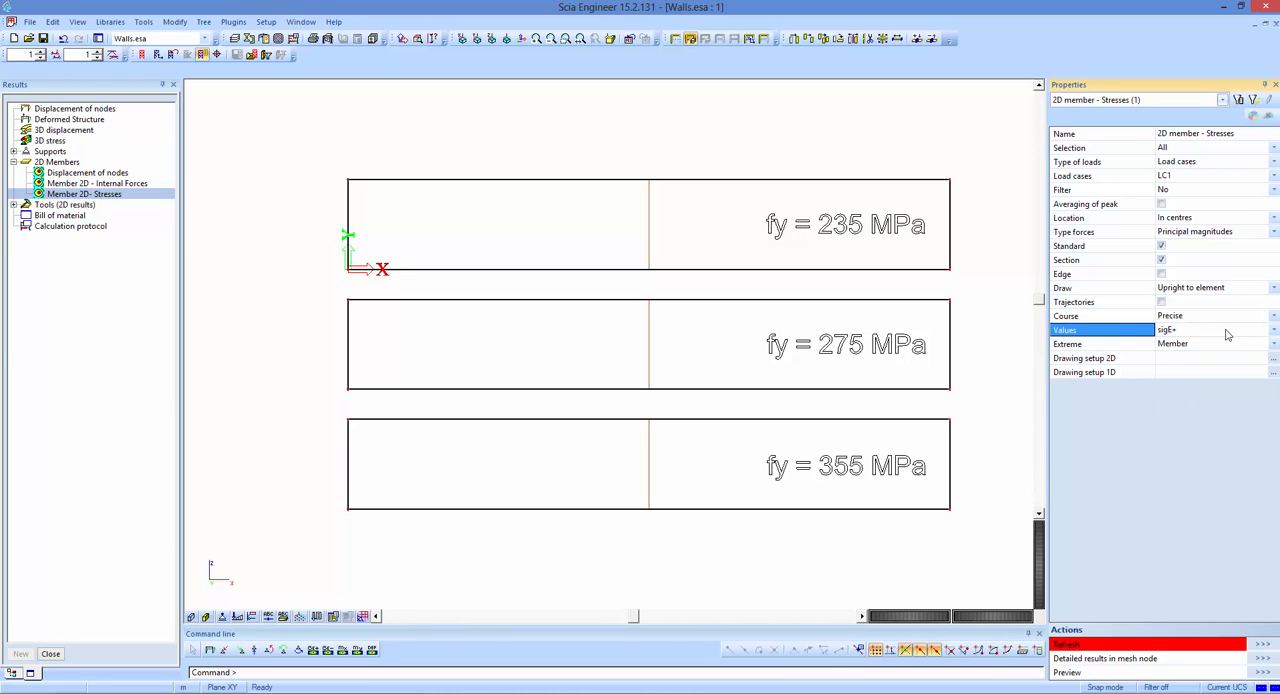
click(1265, 645)
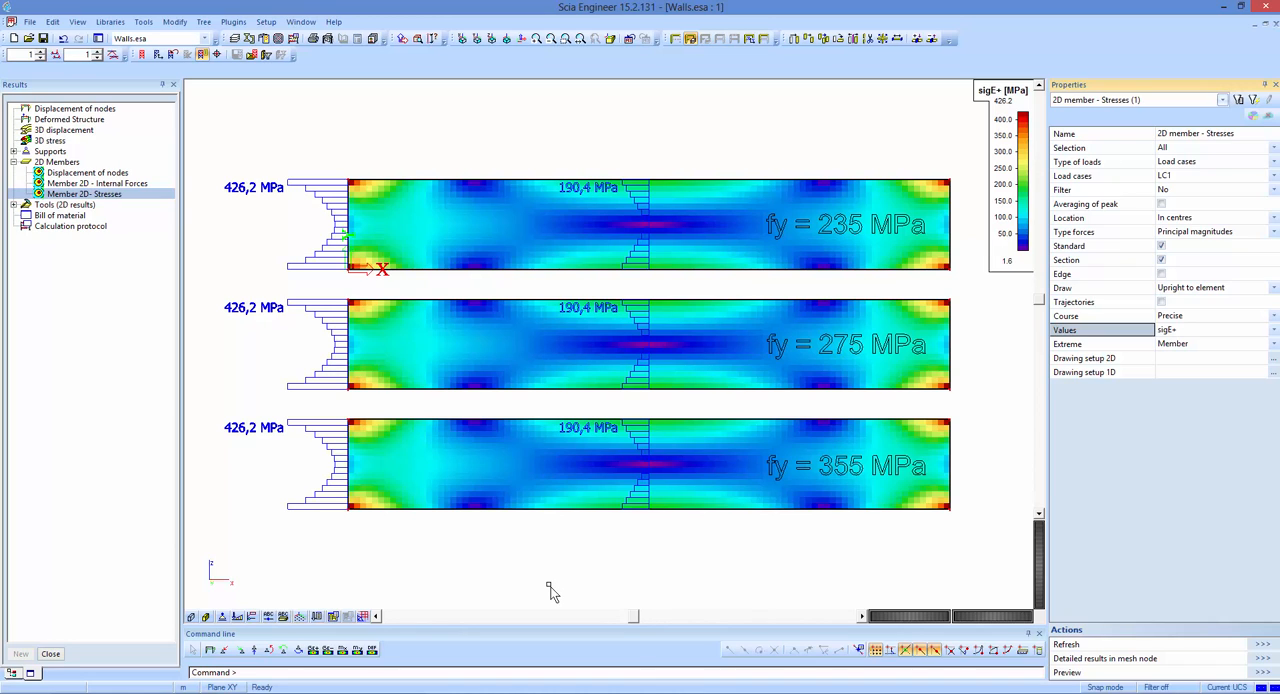
Set the type of loads to Nonlinear combinations and redraw the sigE+ member stresses for NC1.
click(1180, 164)
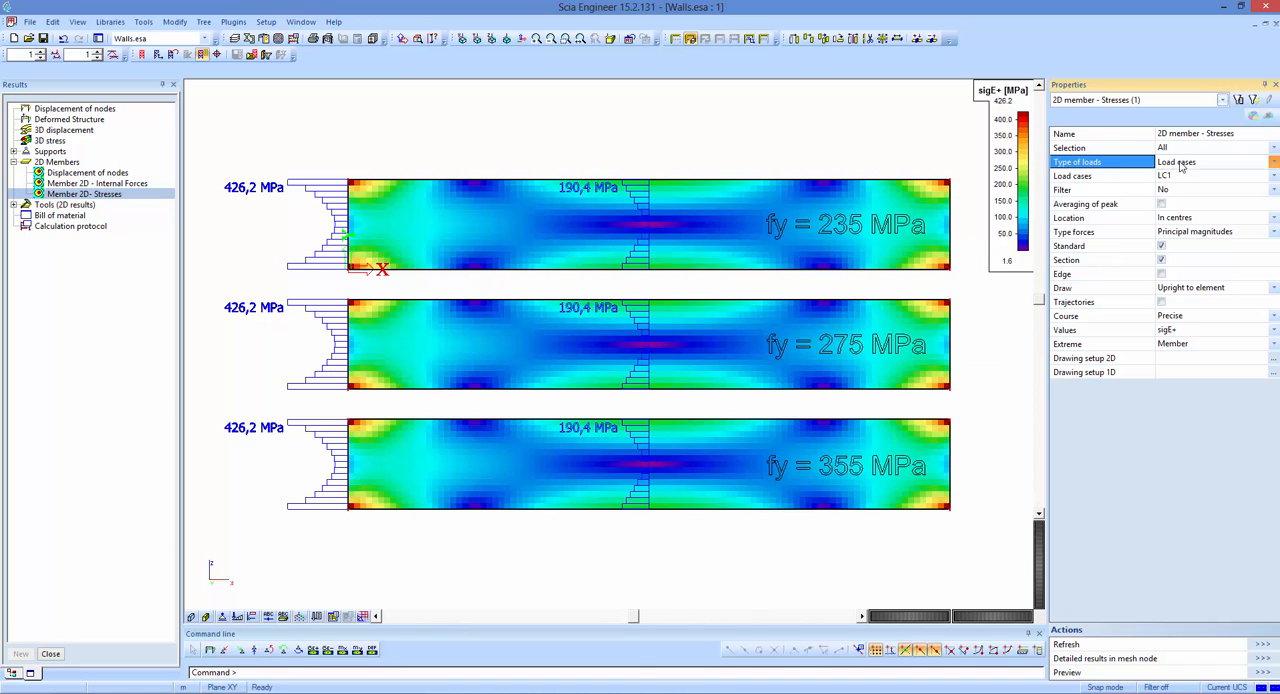
click(1180, 164)
click(1182, 183)
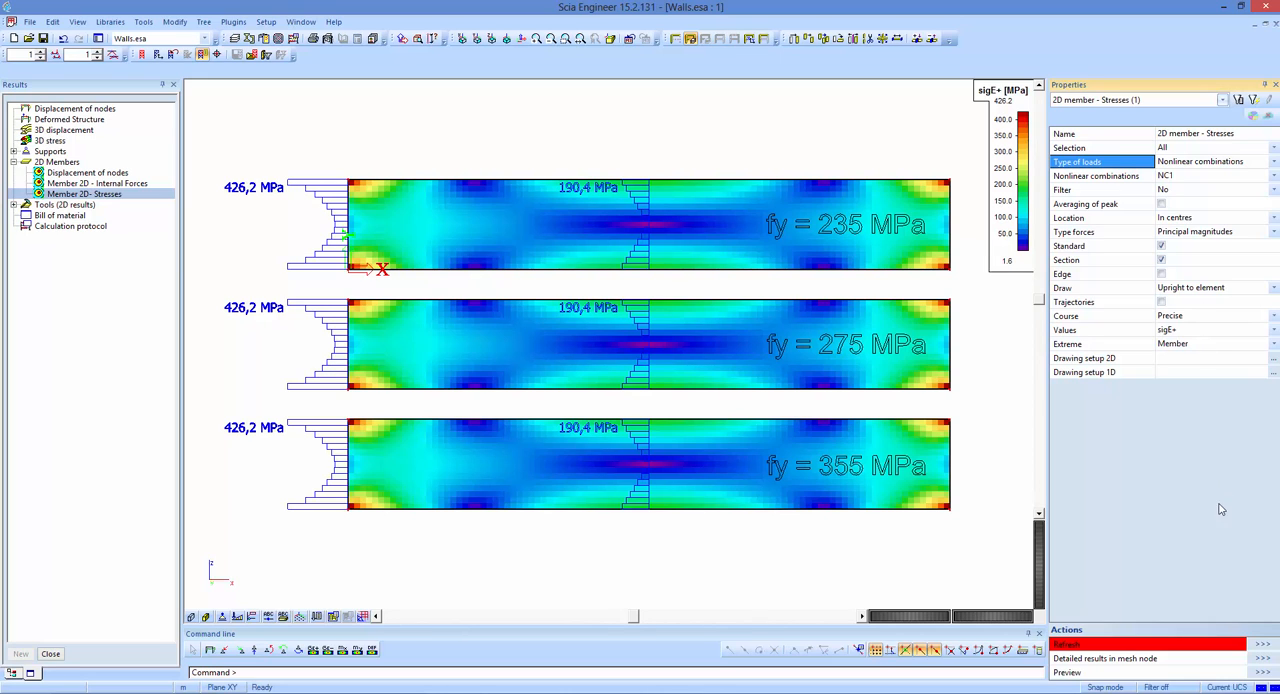
click(1261, 644)
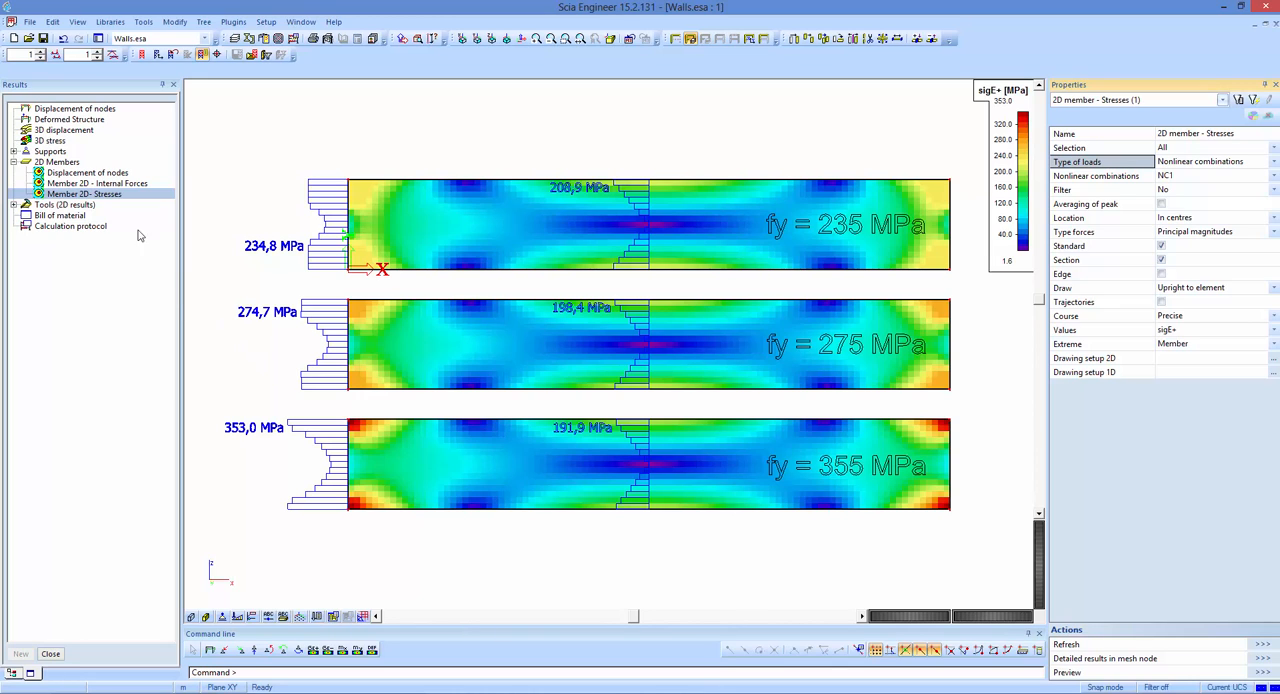
Open the 3D stress results and display σ_e from the principal magnitudes for nonlinear combination NC1.
click(55, 140)
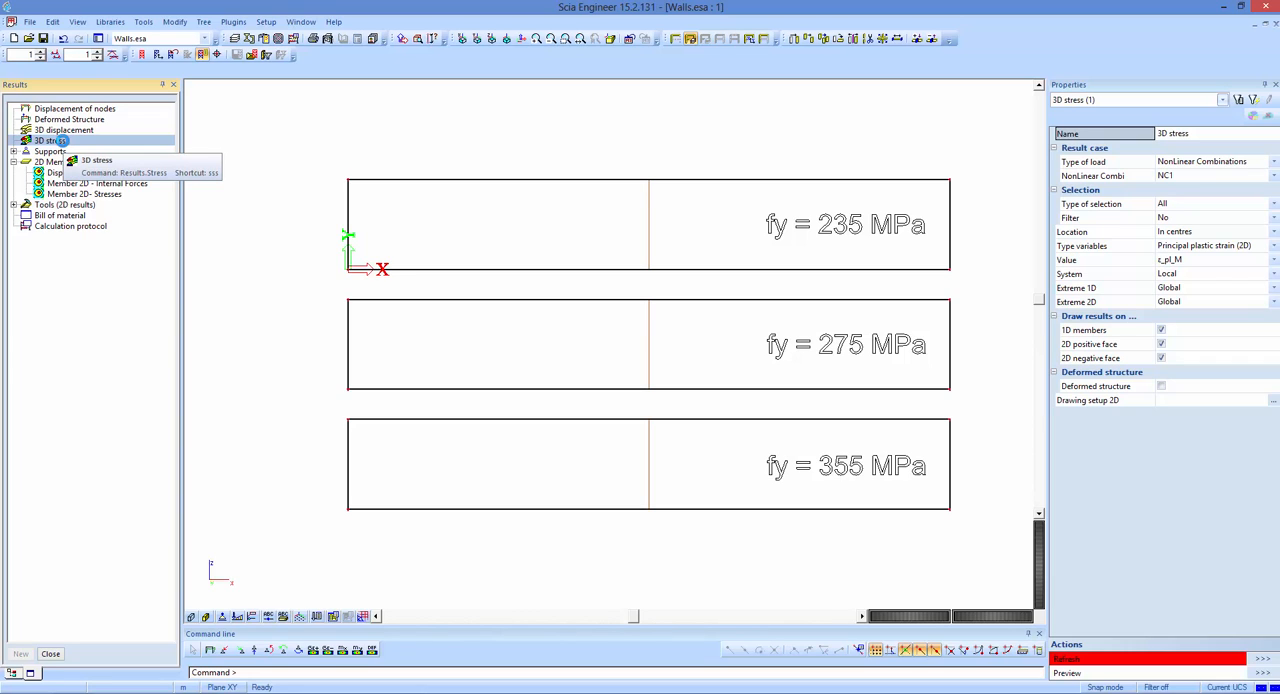
click(80, 194)
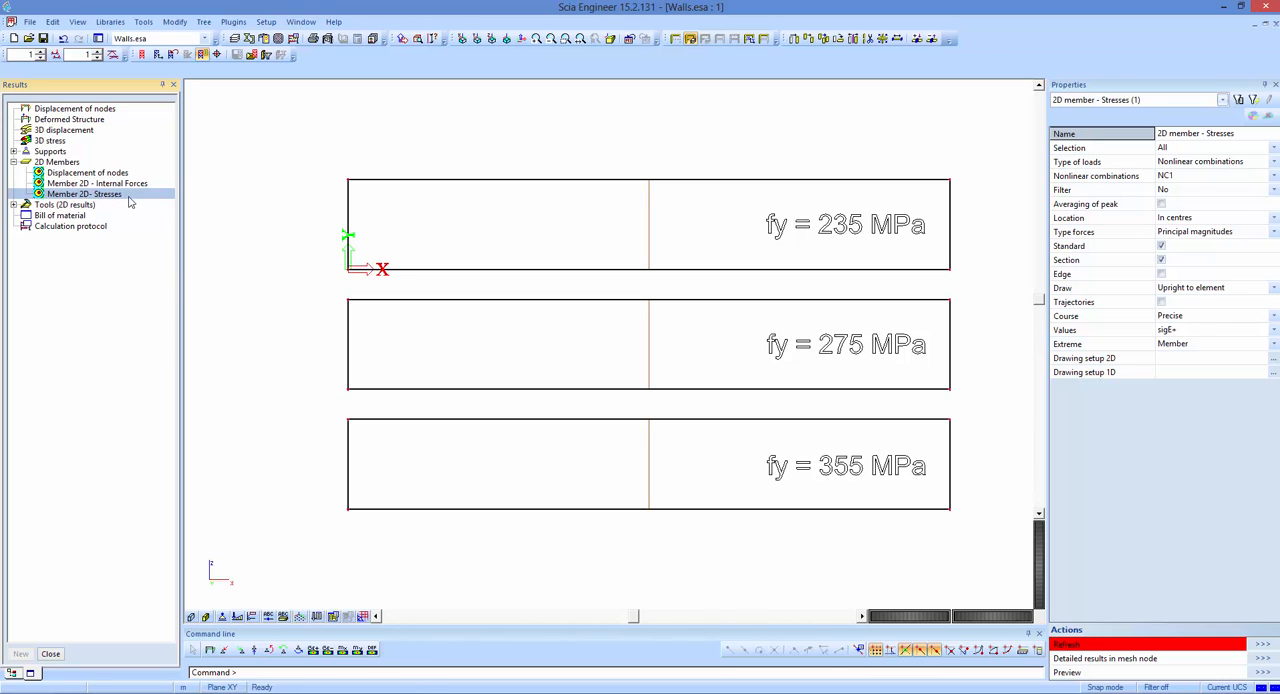
click(38, 142)
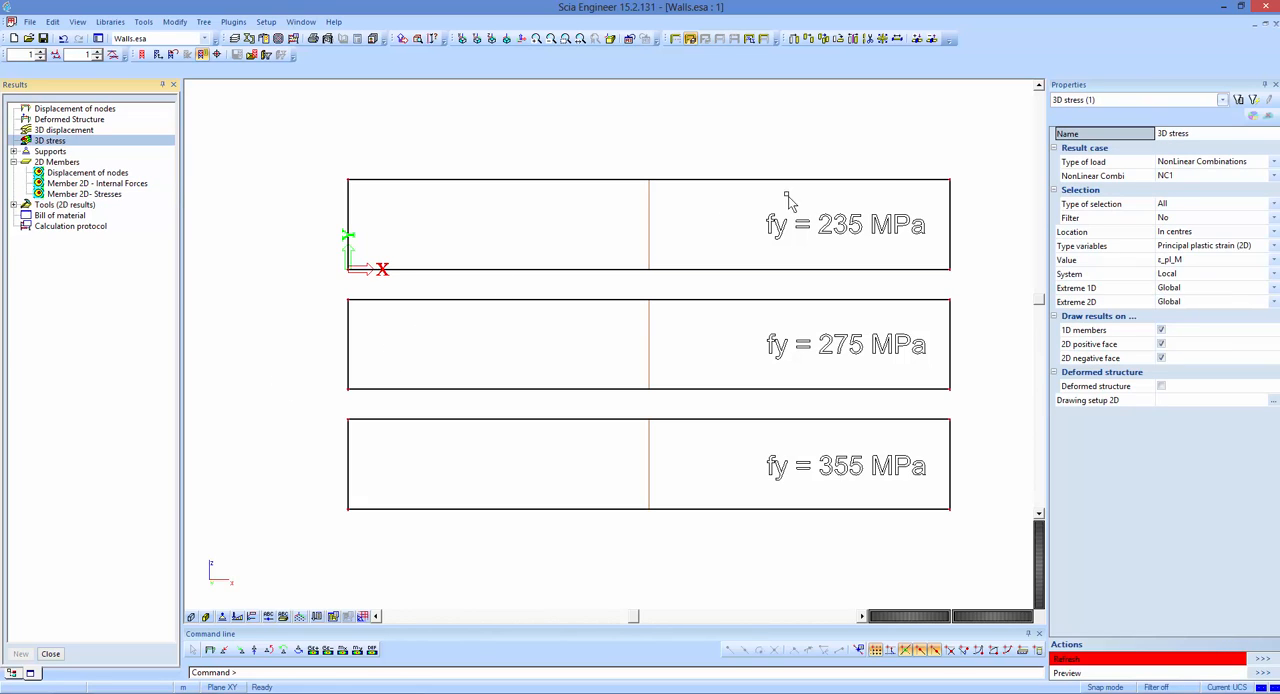
click(1087, 164)
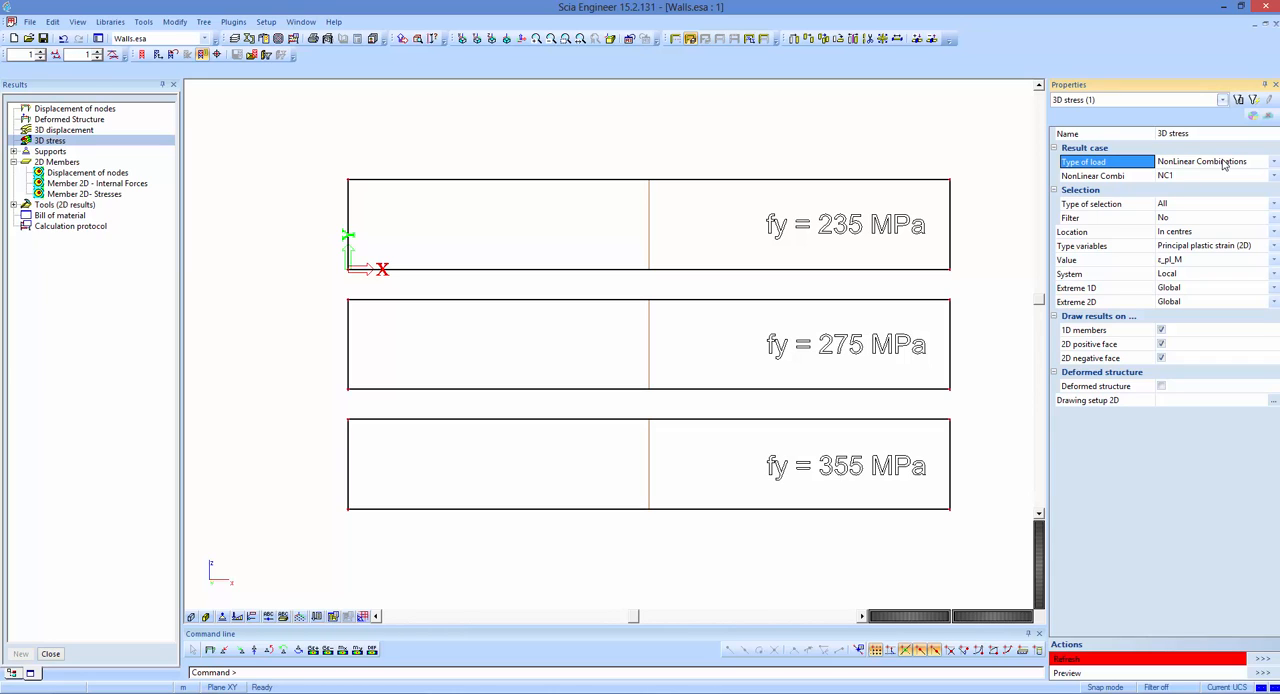
click(1143, 253)
click(1180, 253)
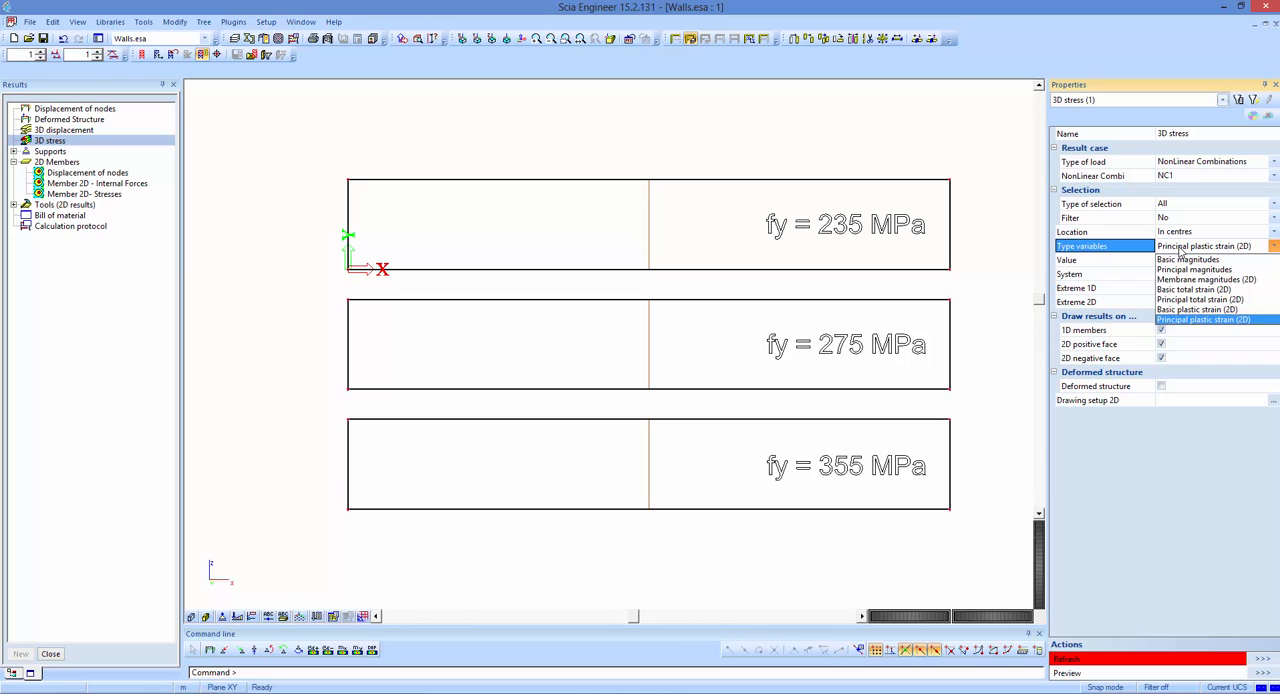
click(1186, 270)
click(1188, 275)
click(1188, 275)
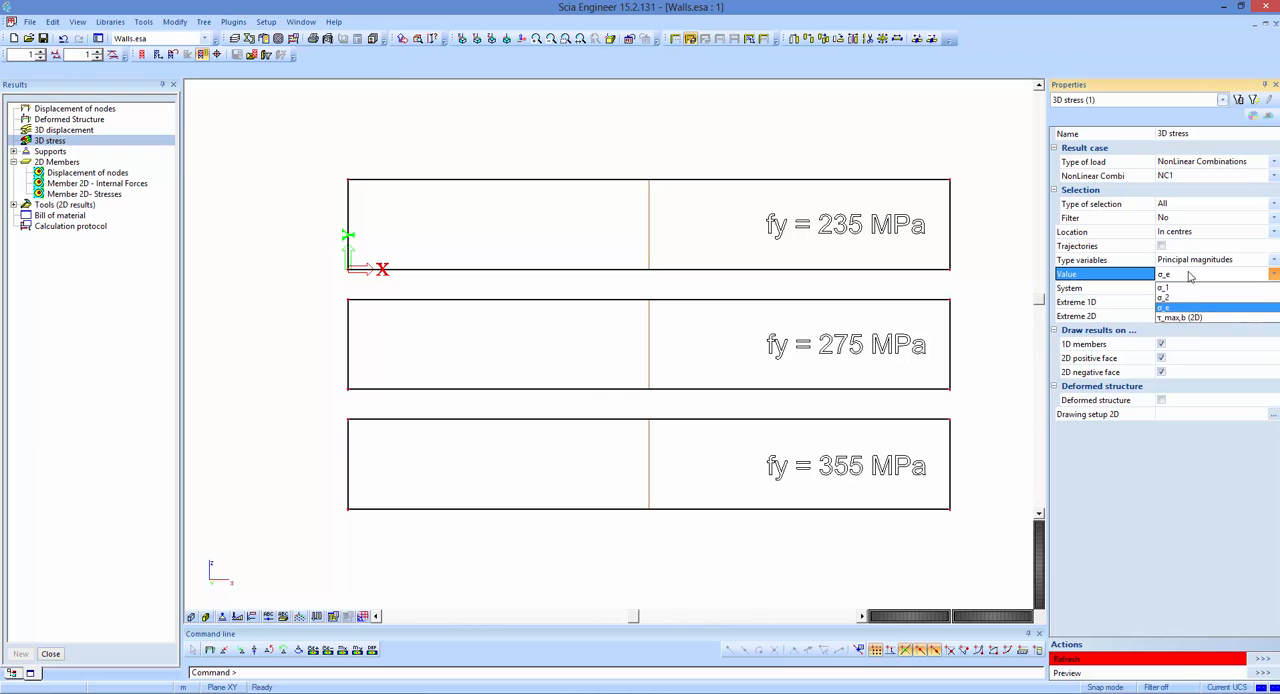
click(1180, 311)
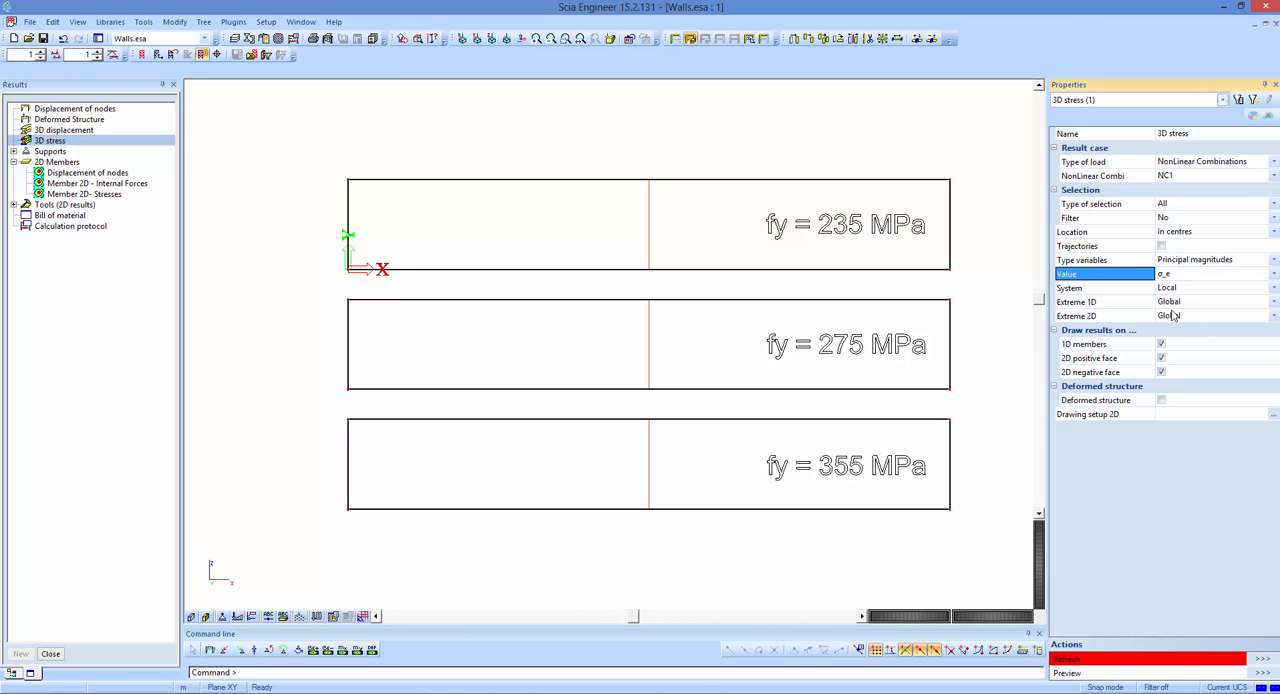
click(1261, 661)
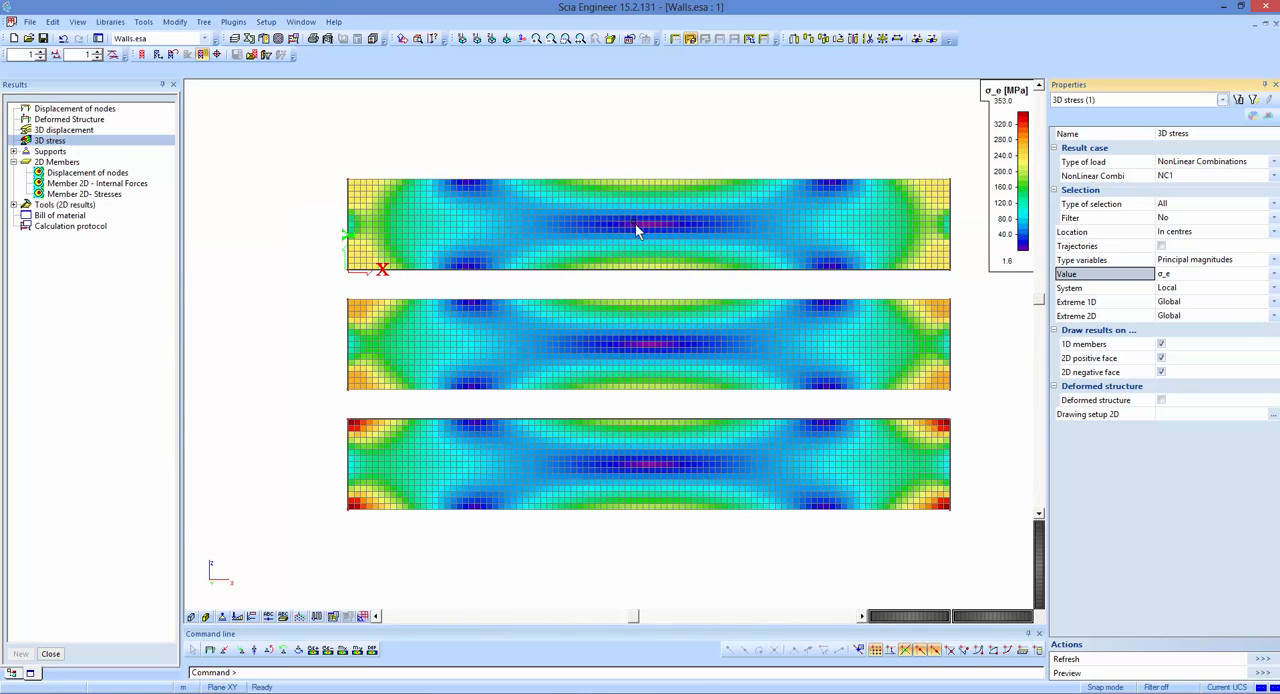
Set the 3D stress variables to Principal total strain (2D) and display the value ε_tot_M on the walls.
click(1175, 261)
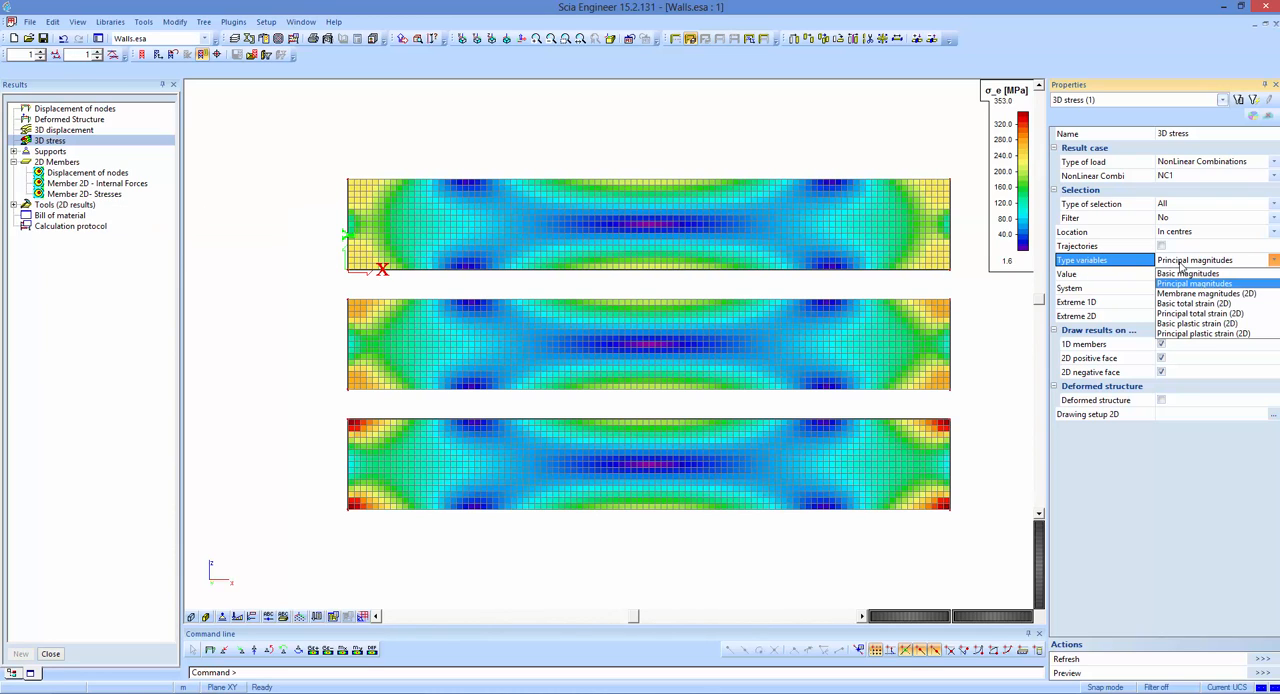
click(1222, 316)
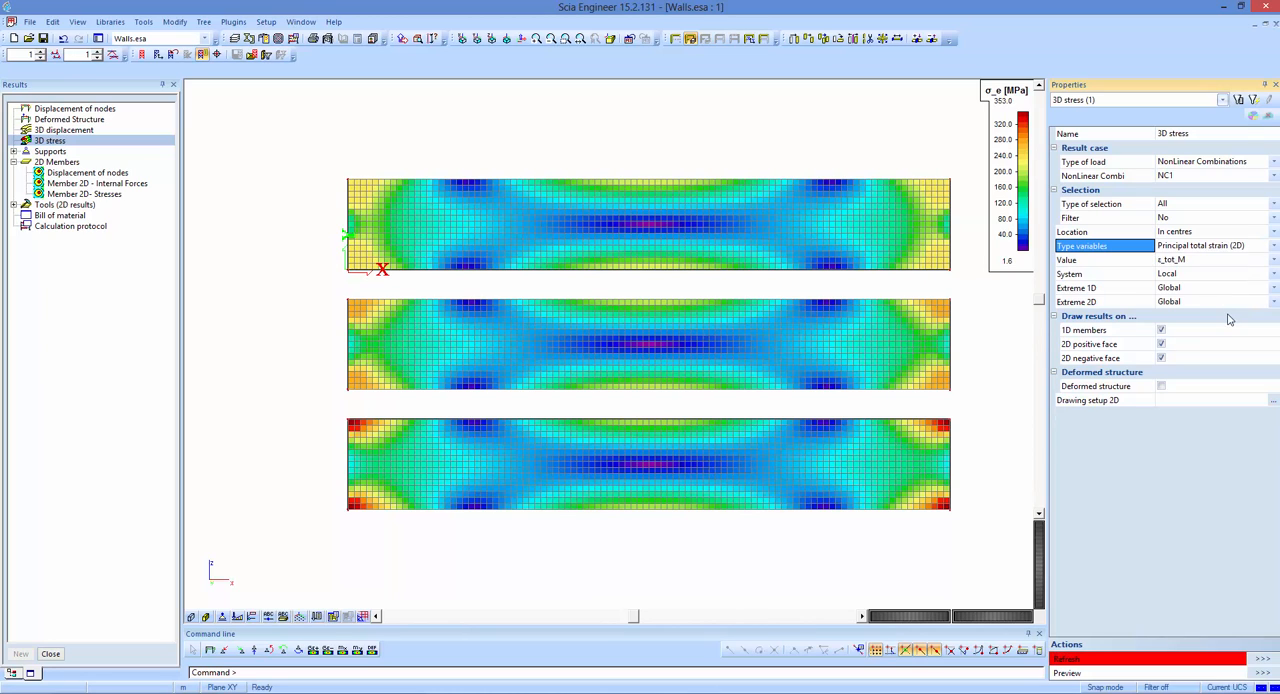
click(1183, 261)
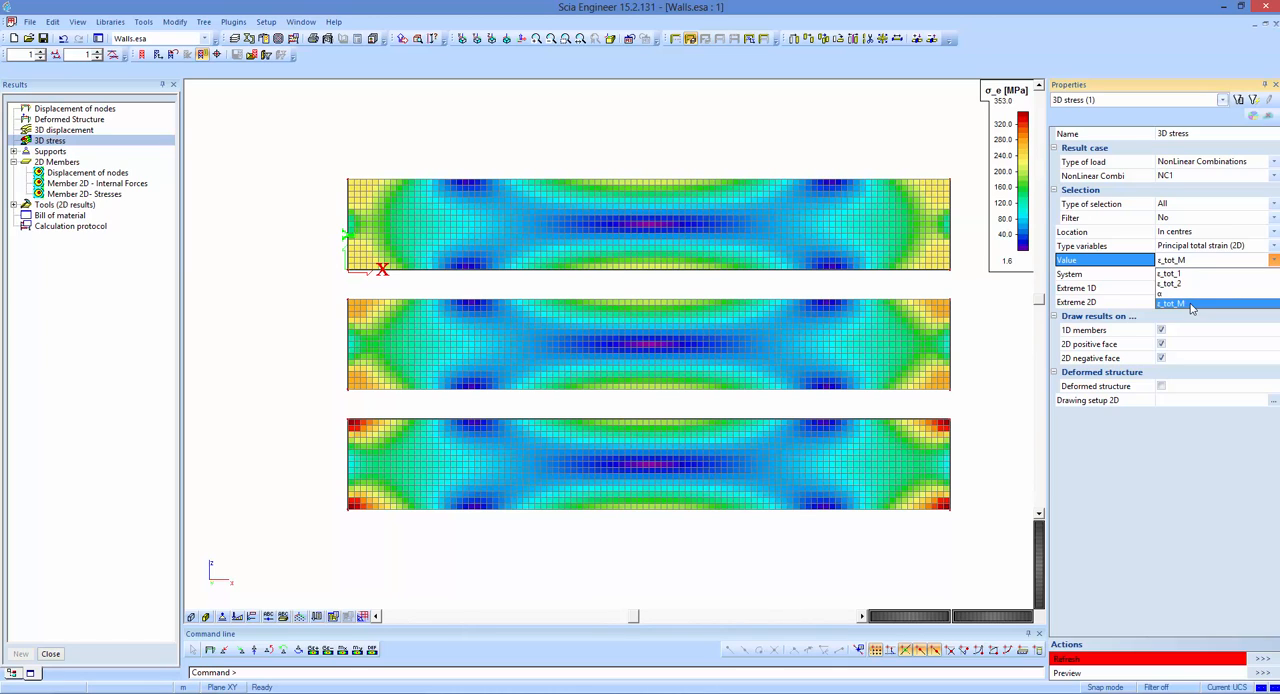
click(1190, 303)
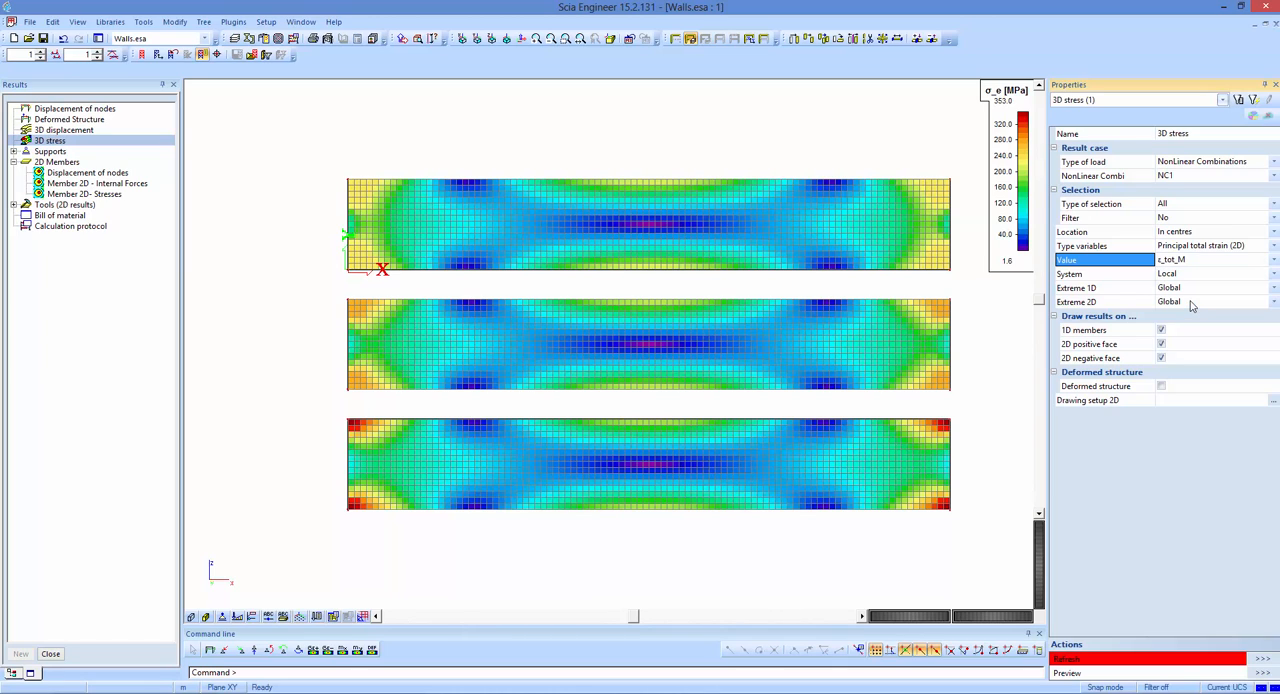
click(1262, 660)
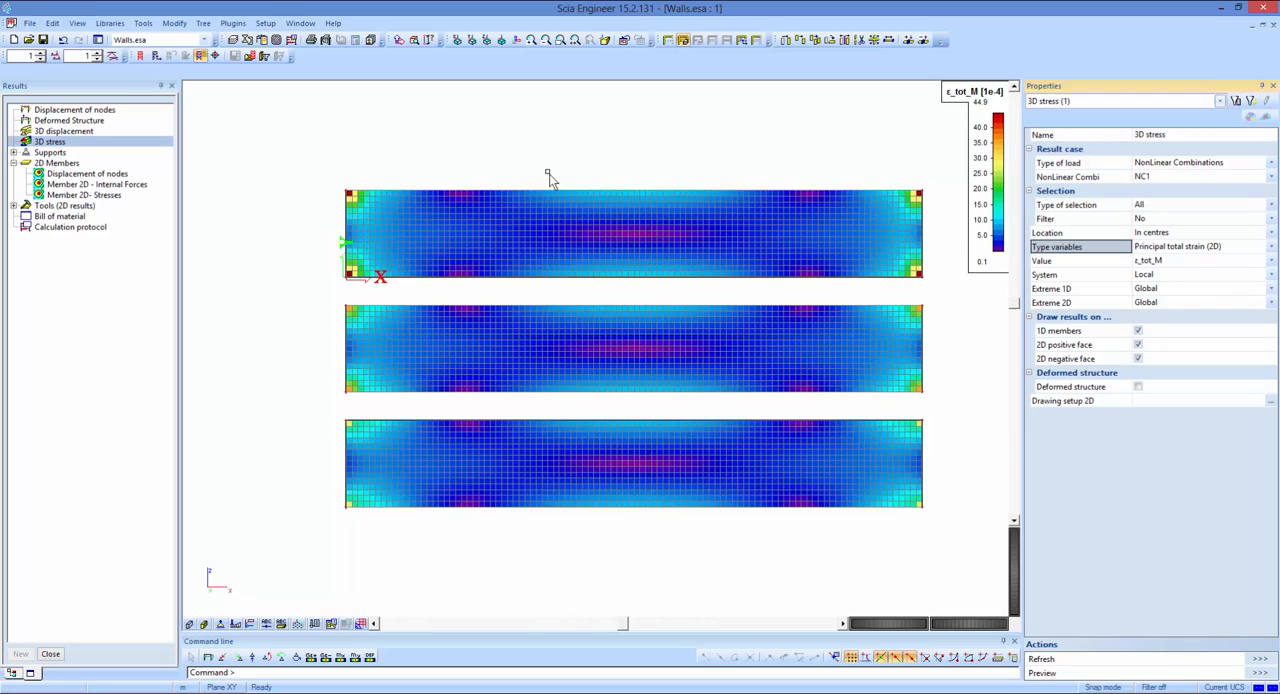
Set the 3D stress variables to Principal plastic strain (2D) and display the value ε_pl_M on the walls.
click(1271, 247)
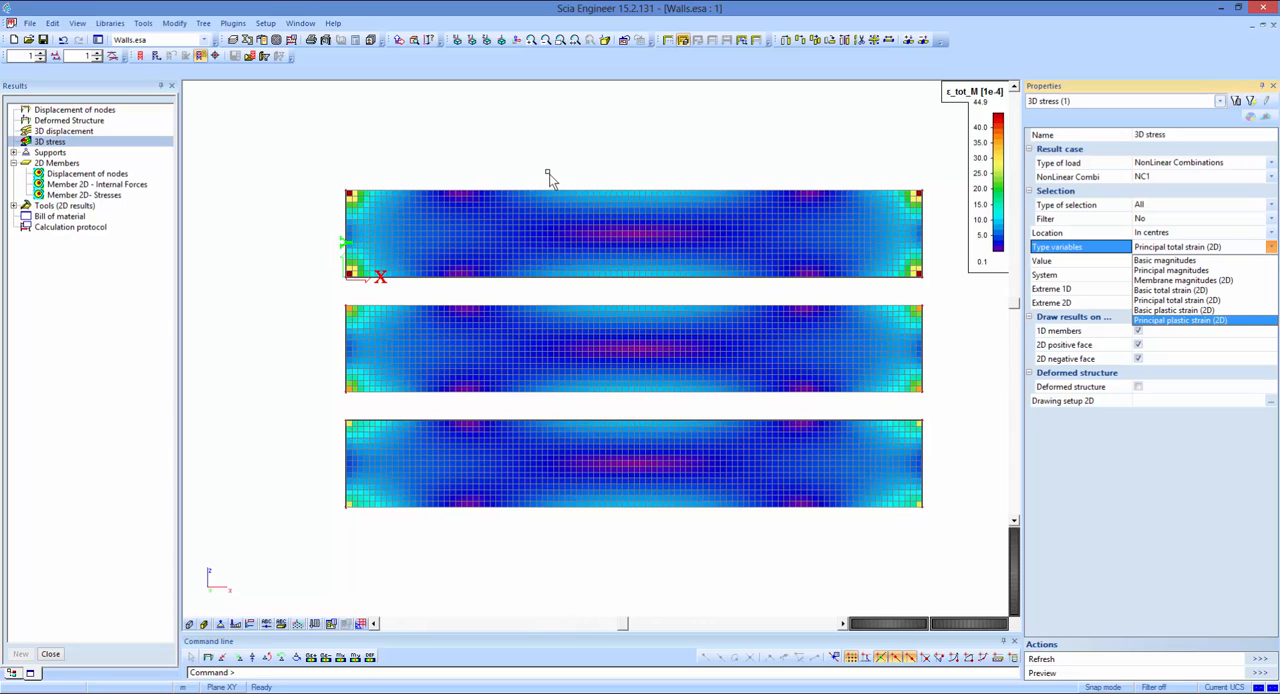
click(1180, 320)
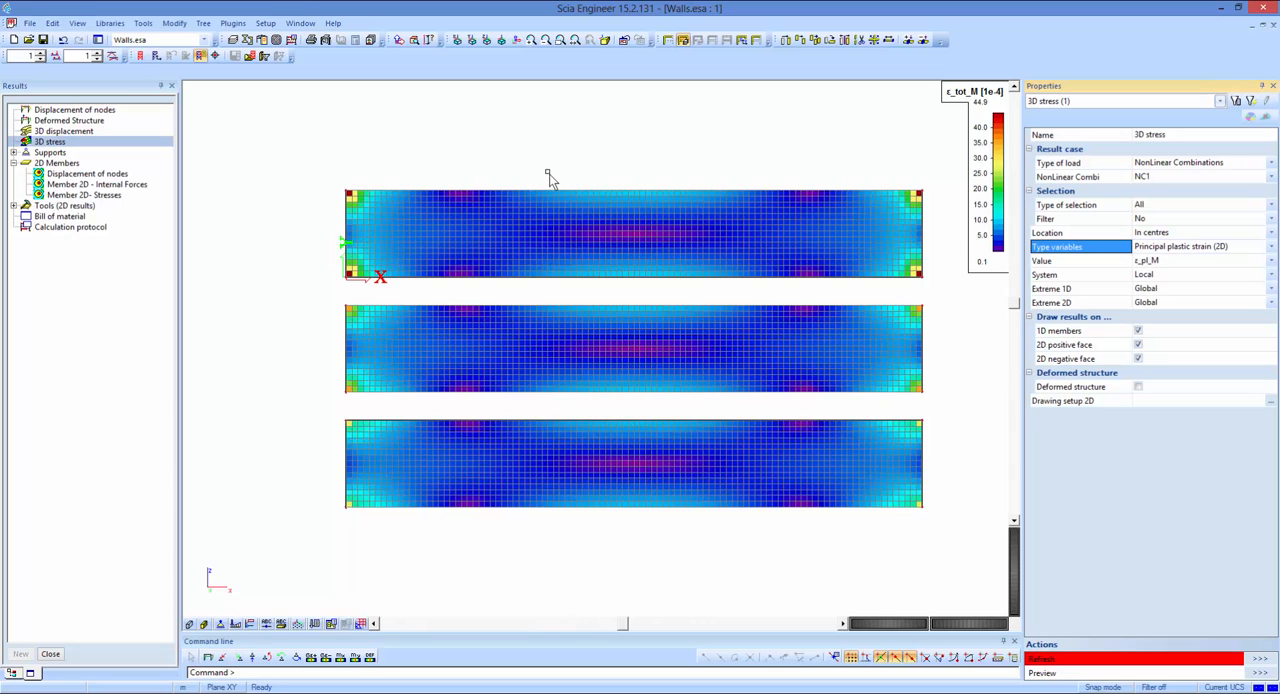
click(1271, 261)
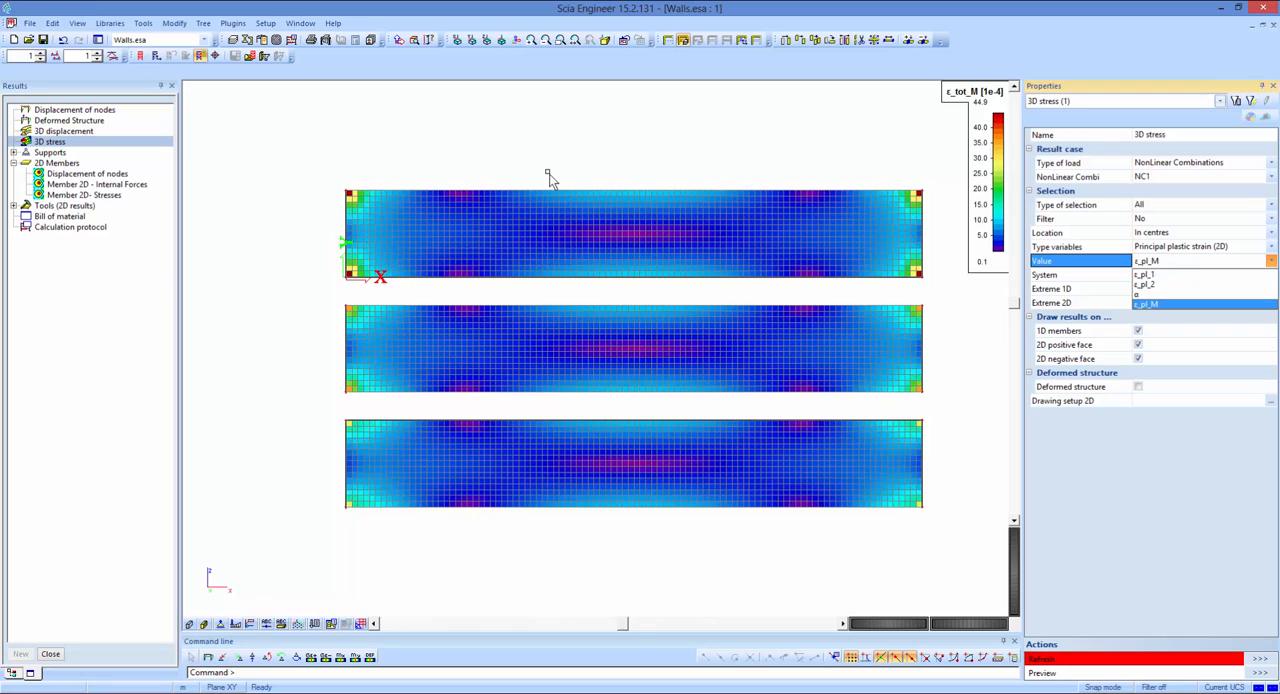
click(1160, 304)
click(1140, 659)
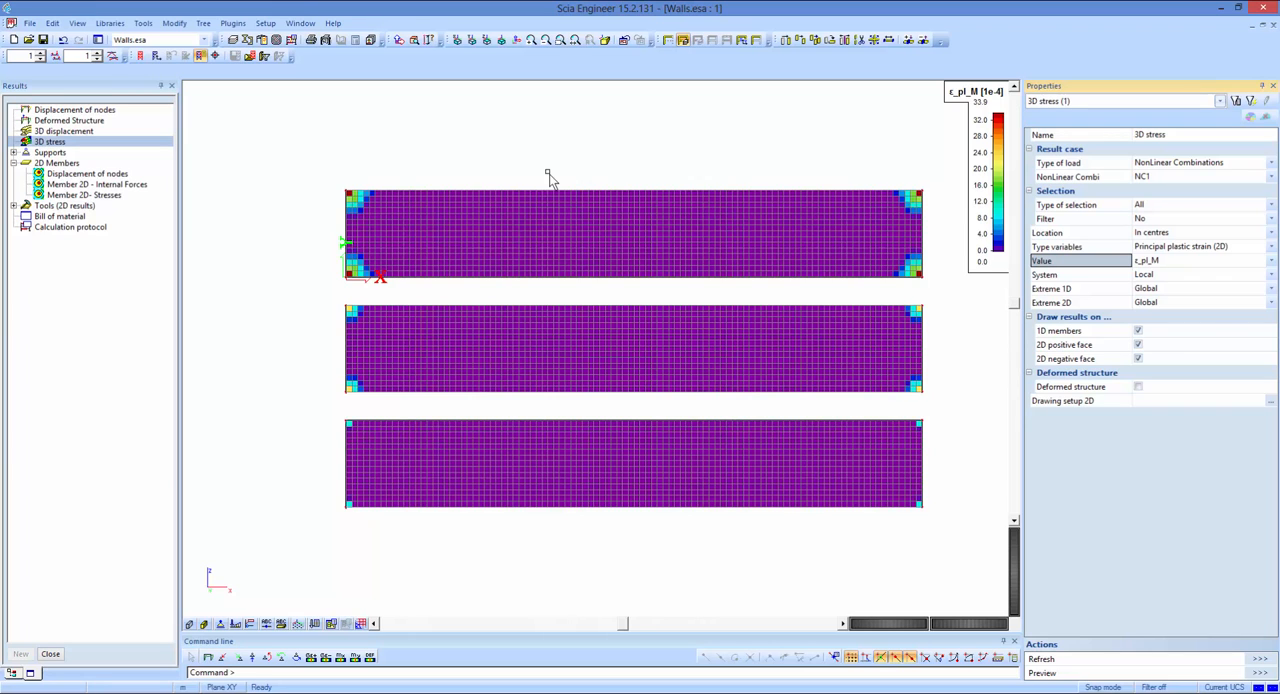
Switch to the PowerPoint presentation, start the slide show at the walls example and advance to the plastic stresses slide.
key(alt+Tab)
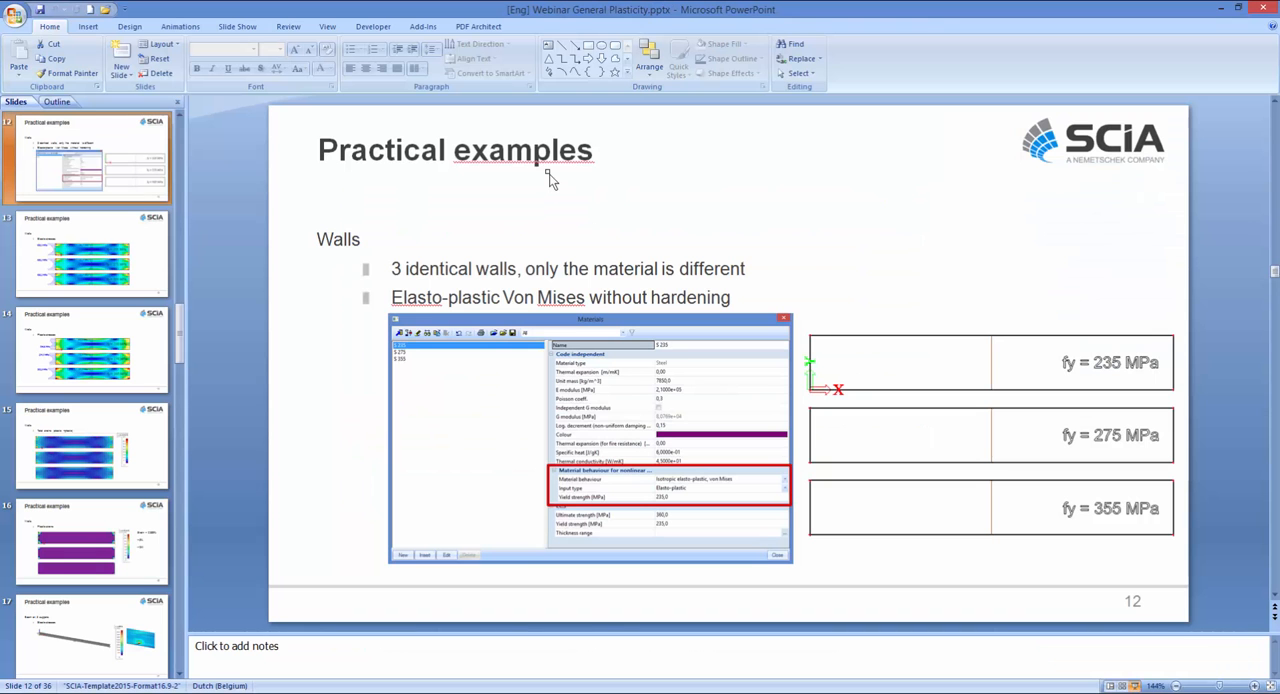
key(shift+F5)
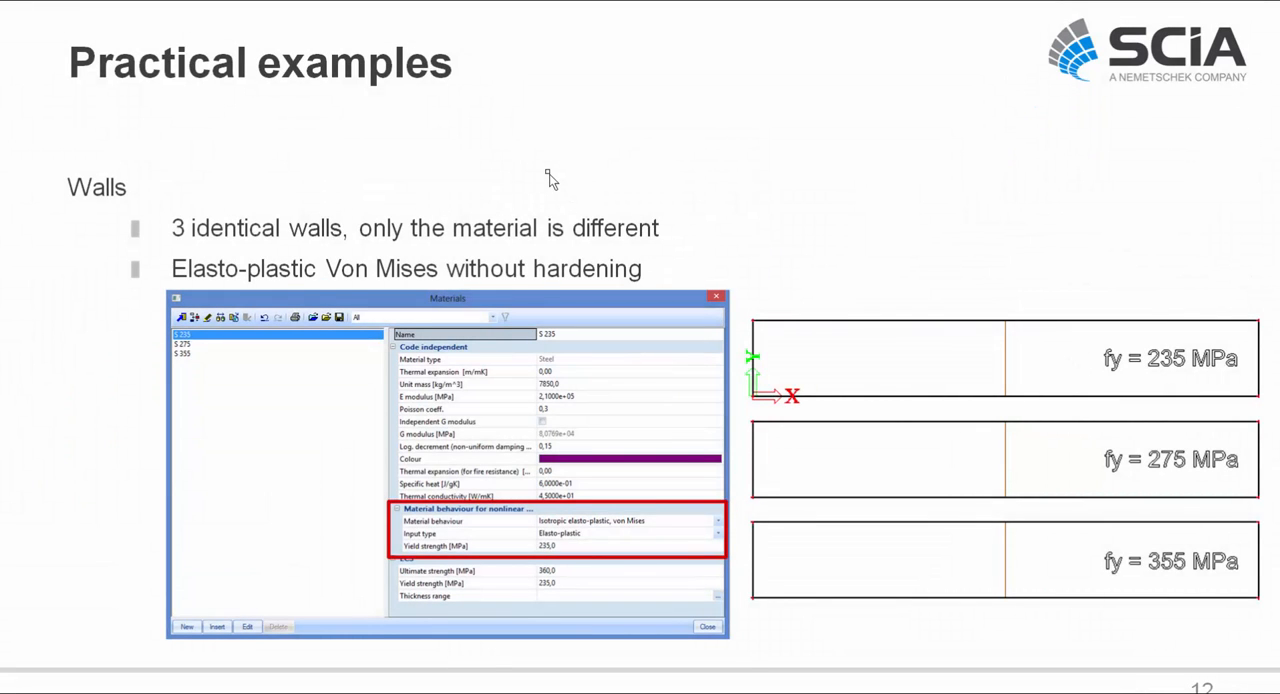
key(Right)
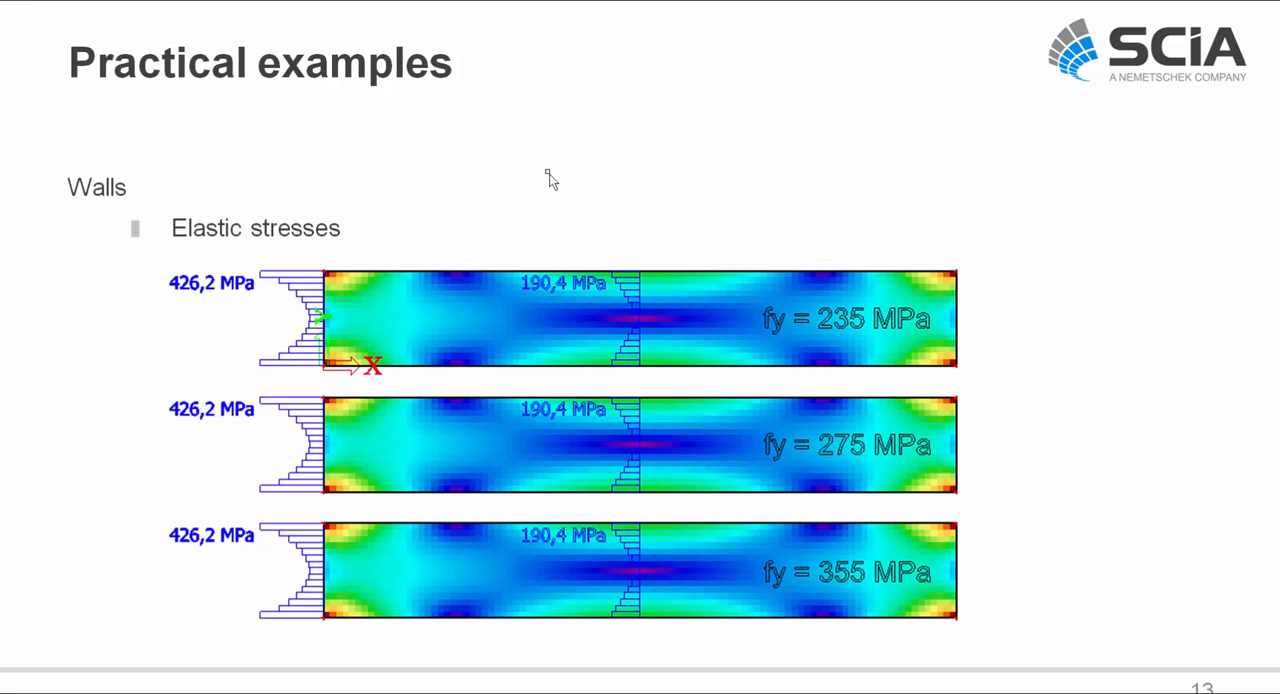
key(Right)
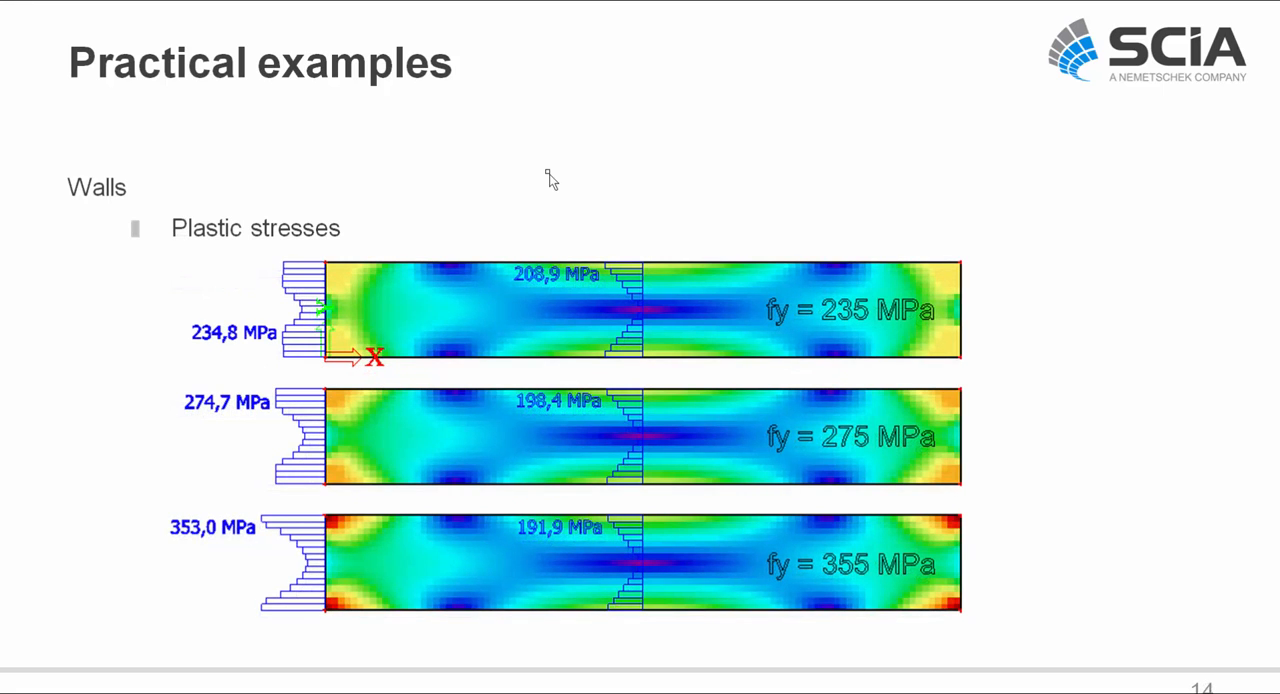
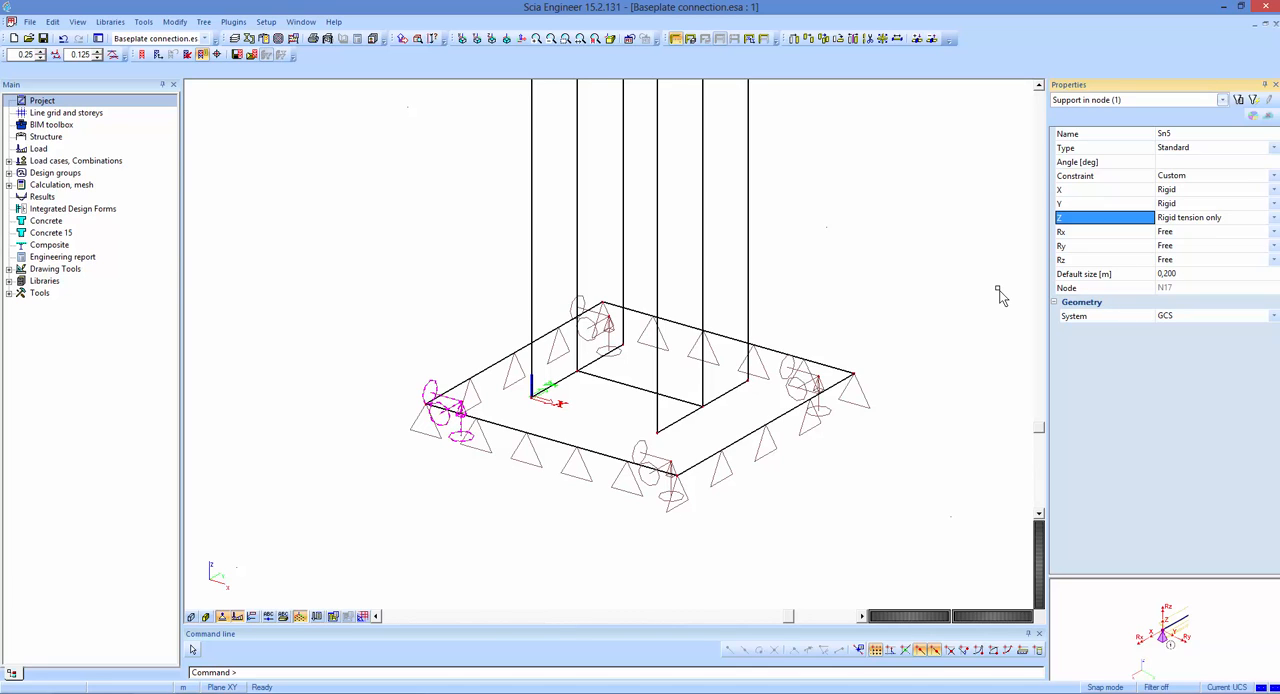
Display the loads on the whole baseplate model and inspect the properties of the vertical surface force SF1 on top of the column.
key(Escape)
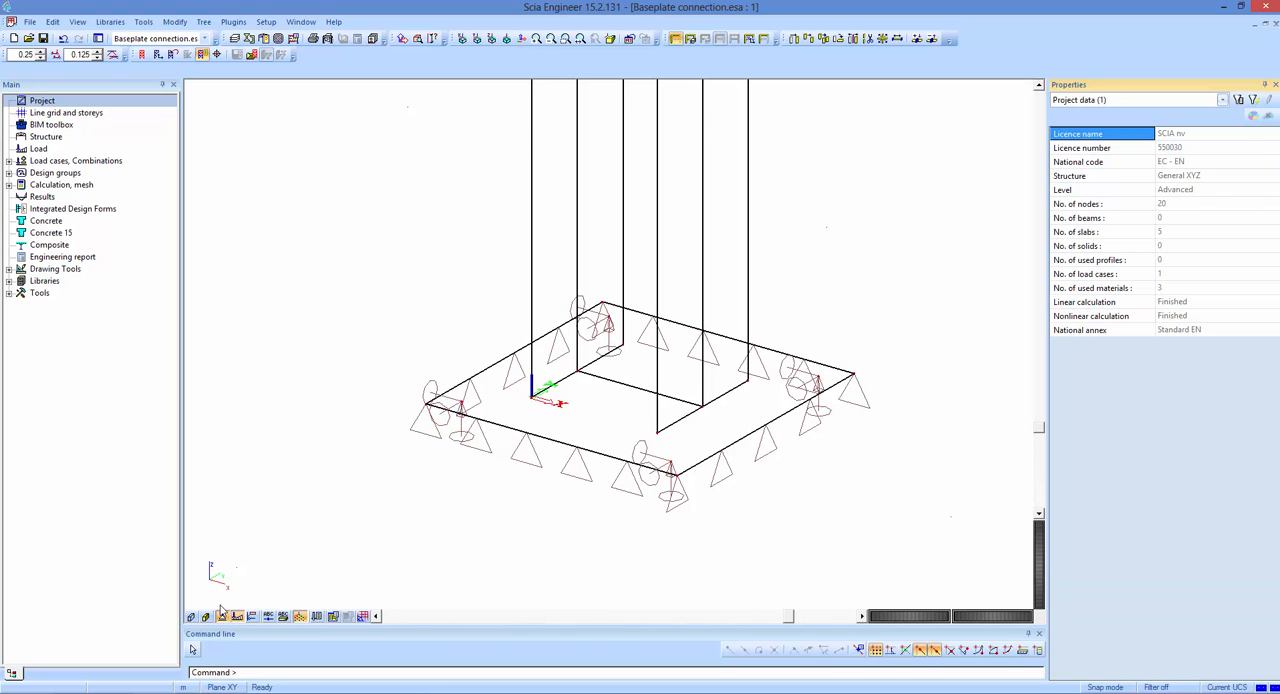
ctrl+shift+right_drag(298, 513, 423, 358)
click(677, 40)
click(9, 161)
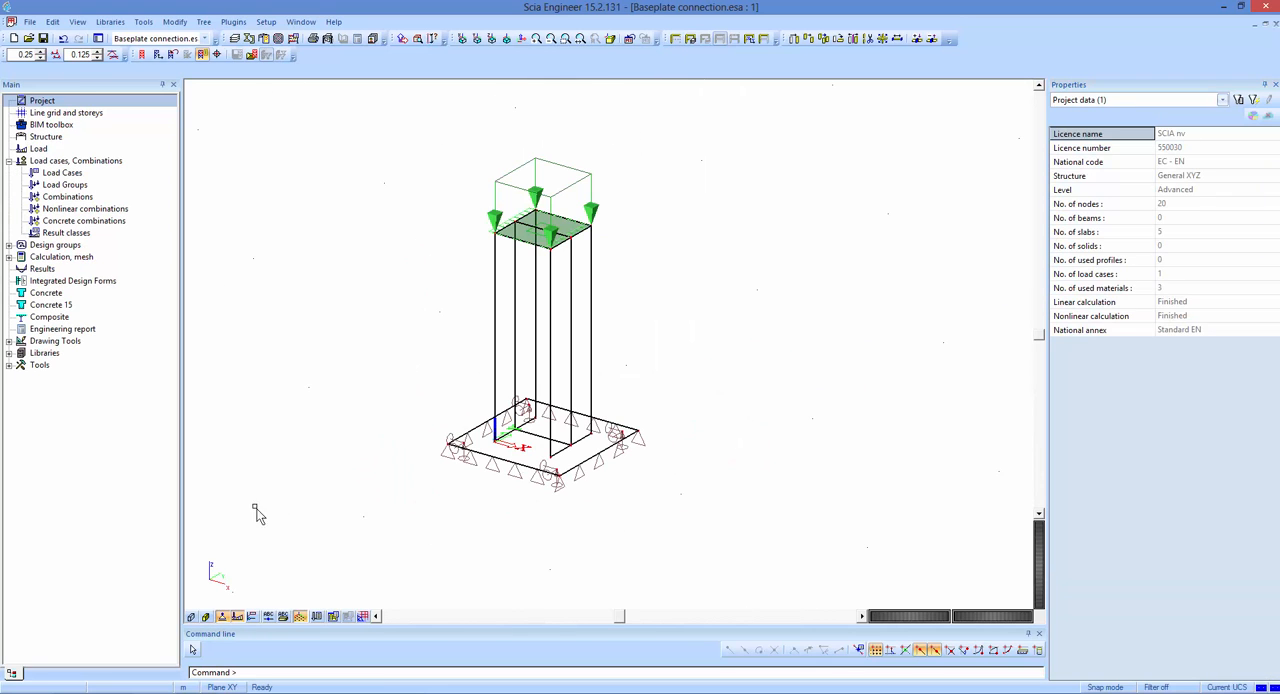
click(206, 616)
shift+right_drag(394, 498, 469, 277)
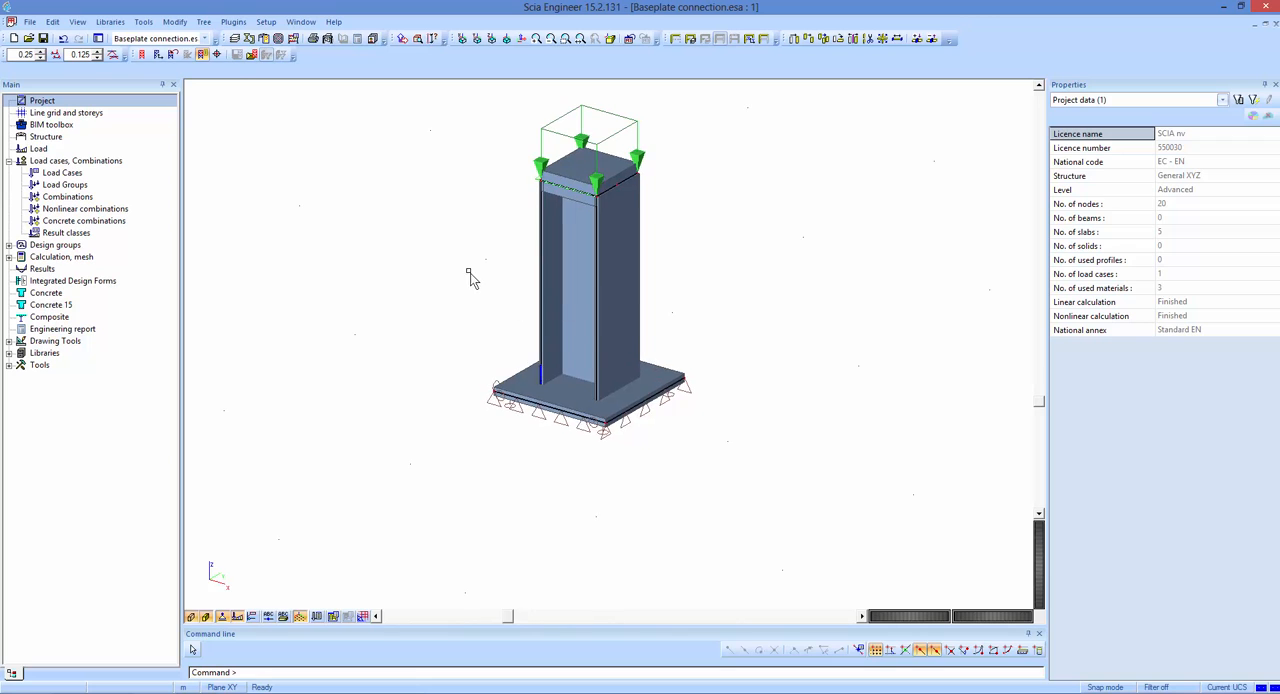
click(205, 616)
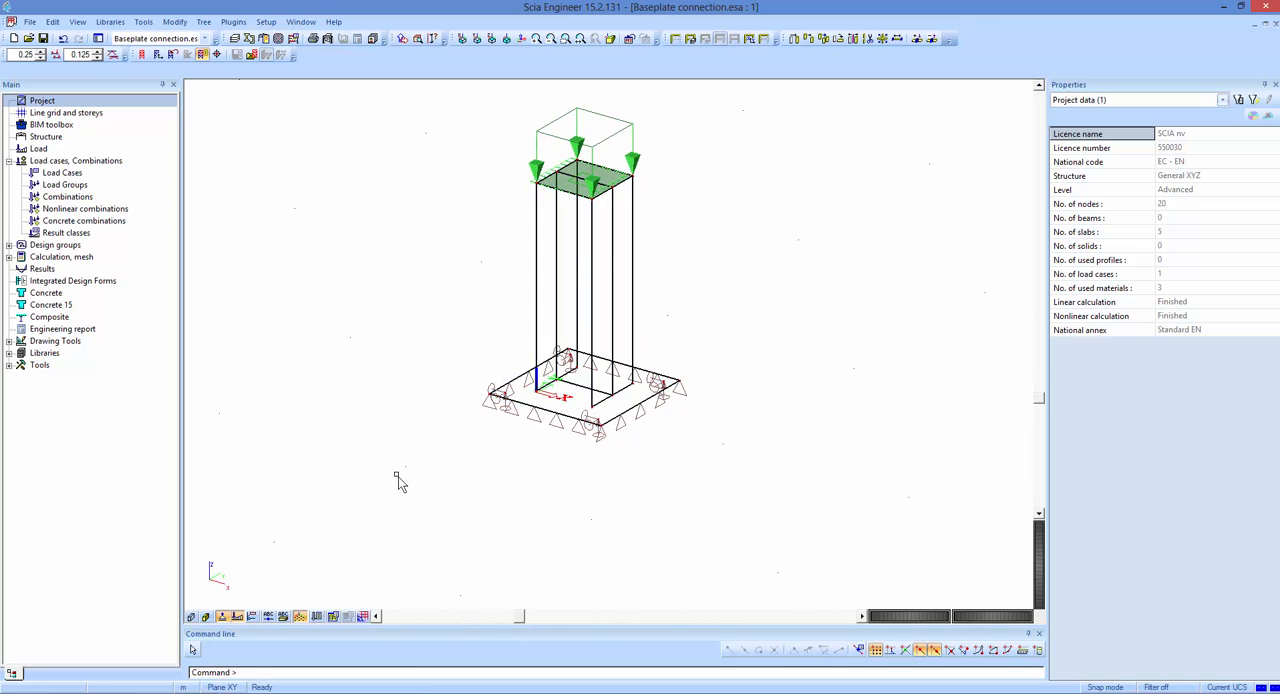
shift+right_drag(397, 475, 443, 486)
click(670, 132)
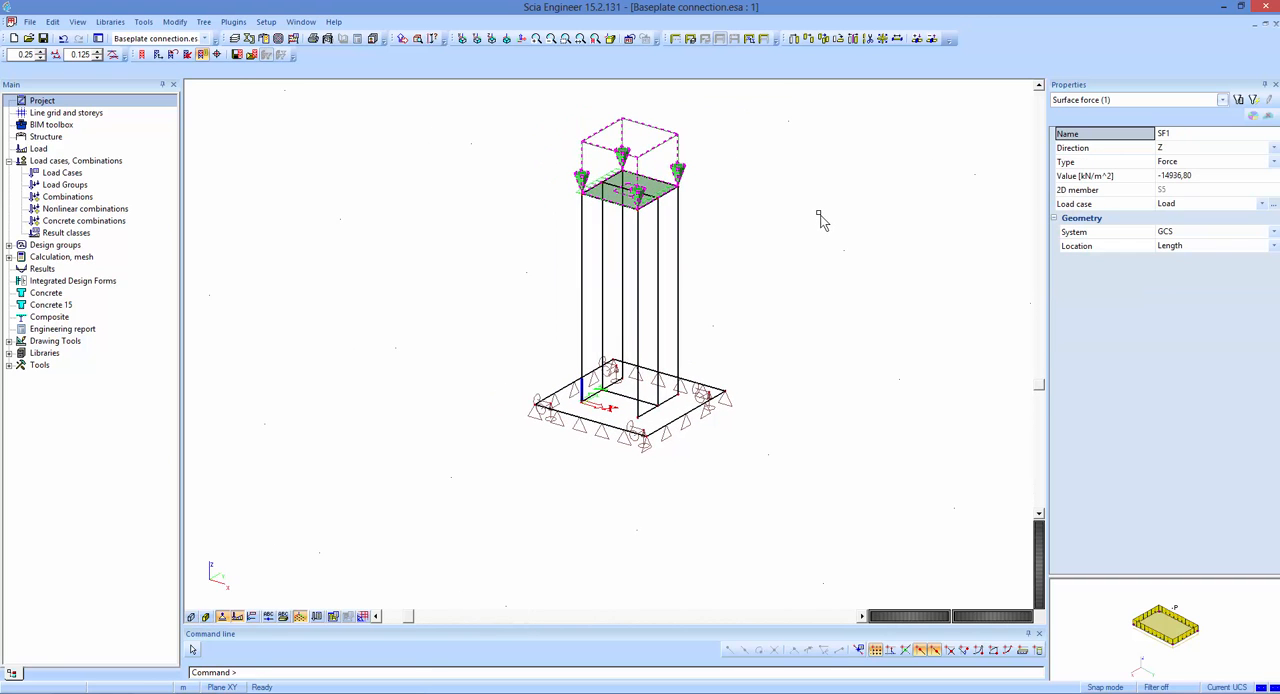
key(Escape)
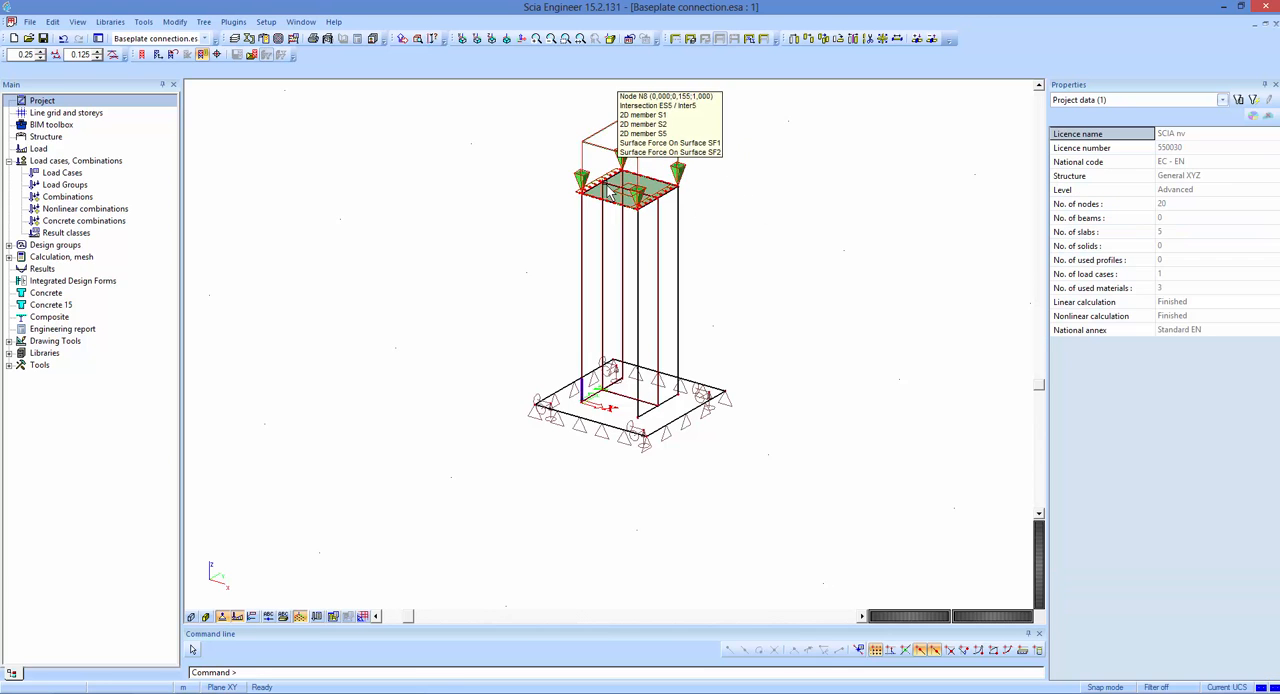
Inspect the properties of the horizontal surface force SF2 acting on the column's top plate.
scroll(610, 190, up, 3)
click(610, 190)
scroll(347, 403, down, 2)
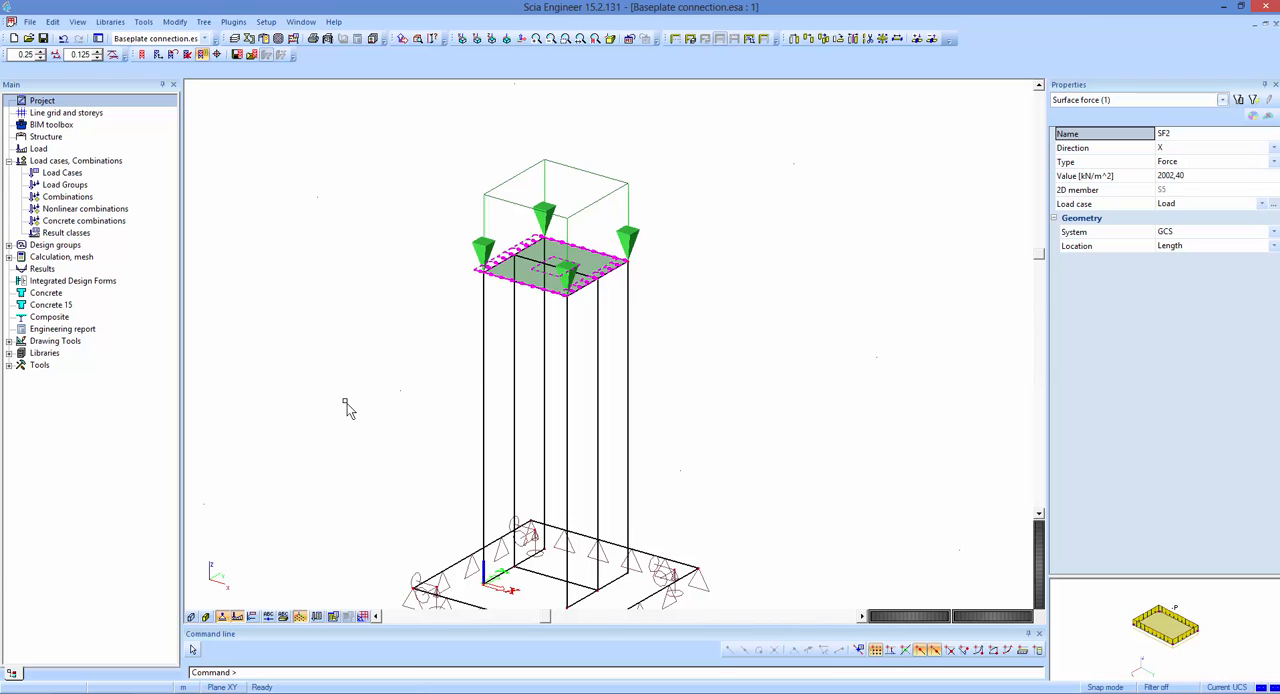
middle_drag(356, 397, 397, 362)
key(Escape)
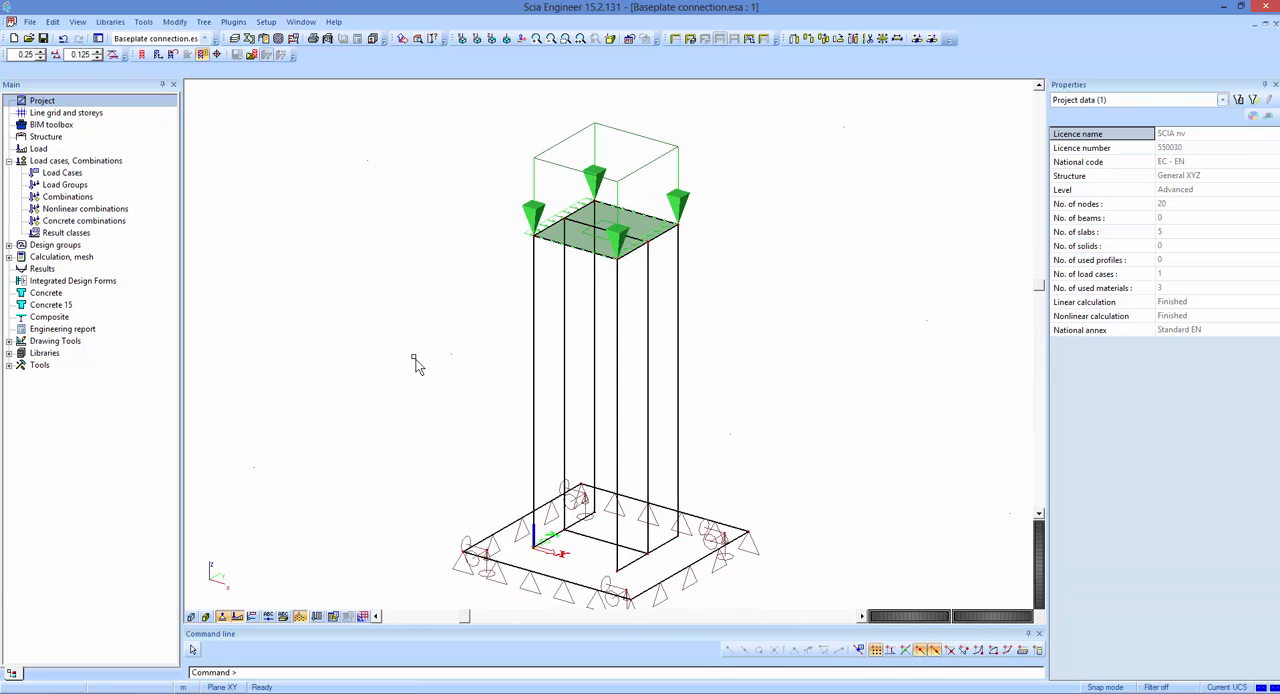
Hide the loads, render the surfaces with their volumes, and check the material of the three column walls.
click(675, 39)
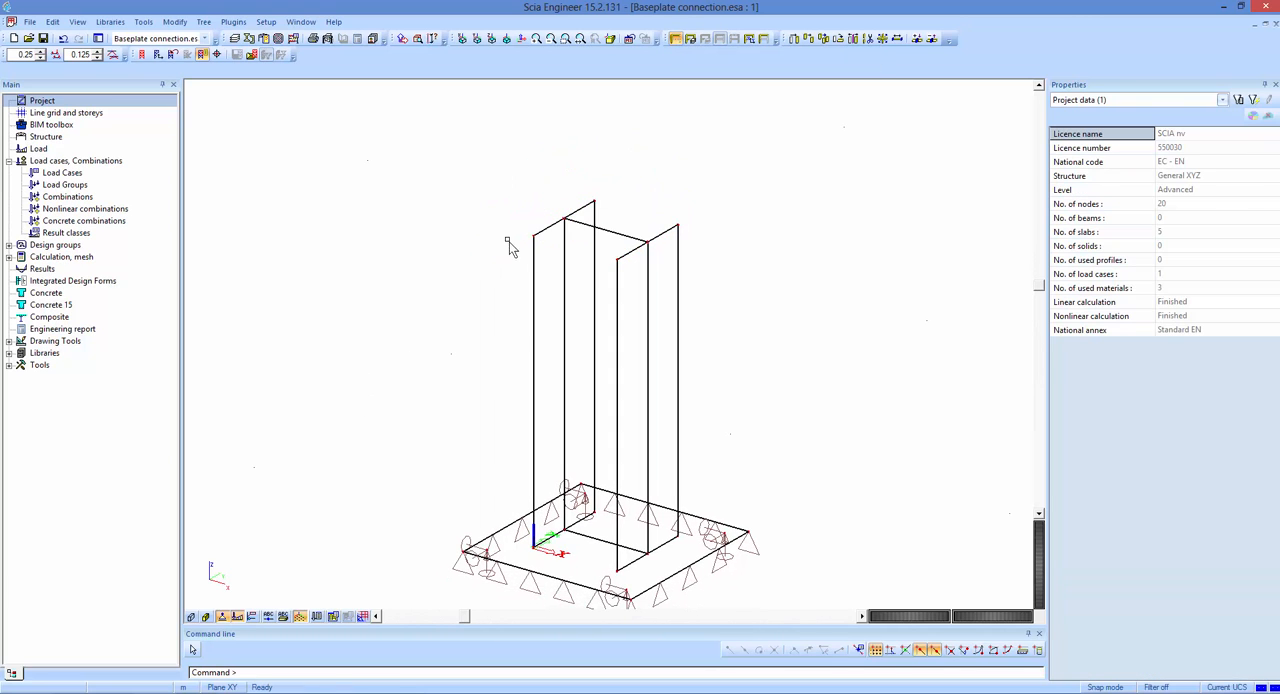
click(205, 617)
click(190, 618)
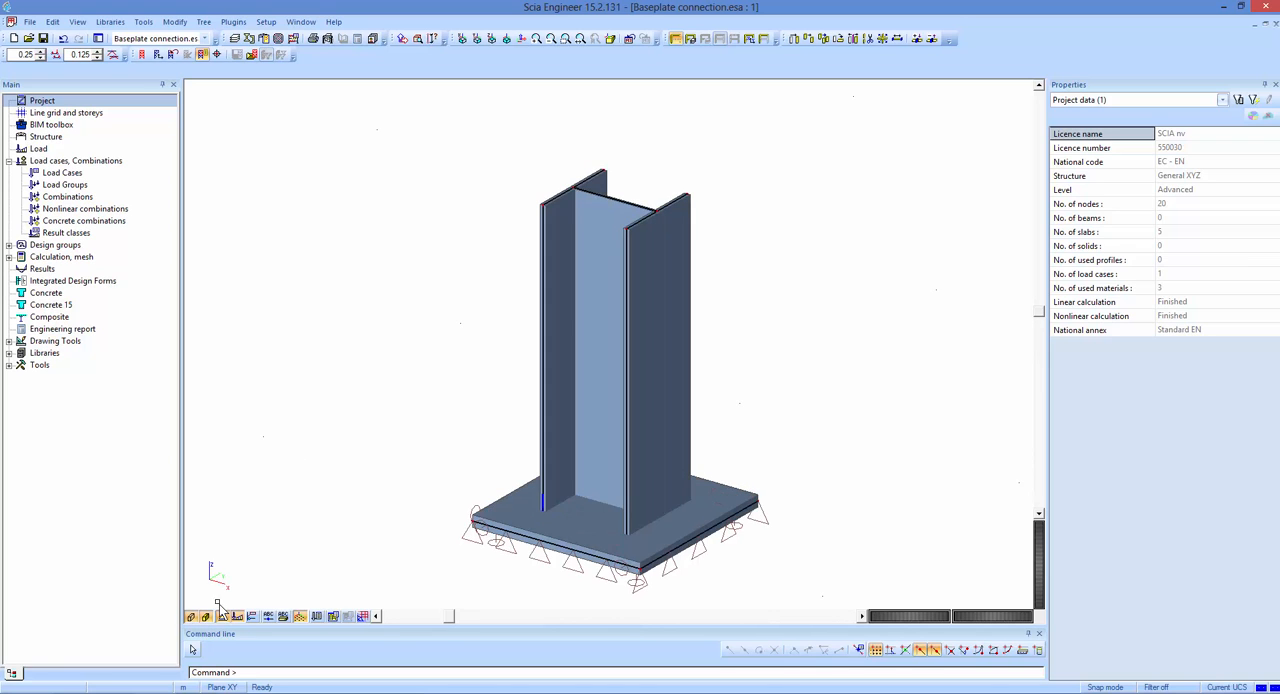
middle_drag(288, 493, 326, 423)
drag(879, 125, 501, 251)
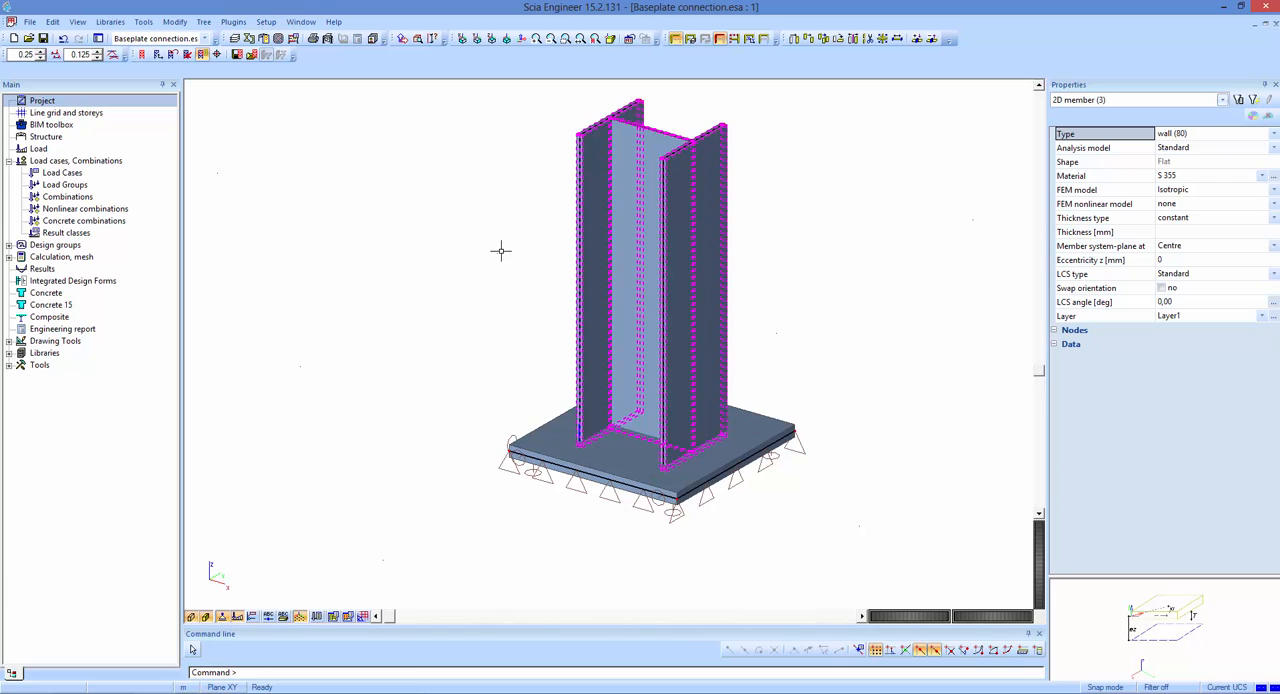
click(1082, 178)
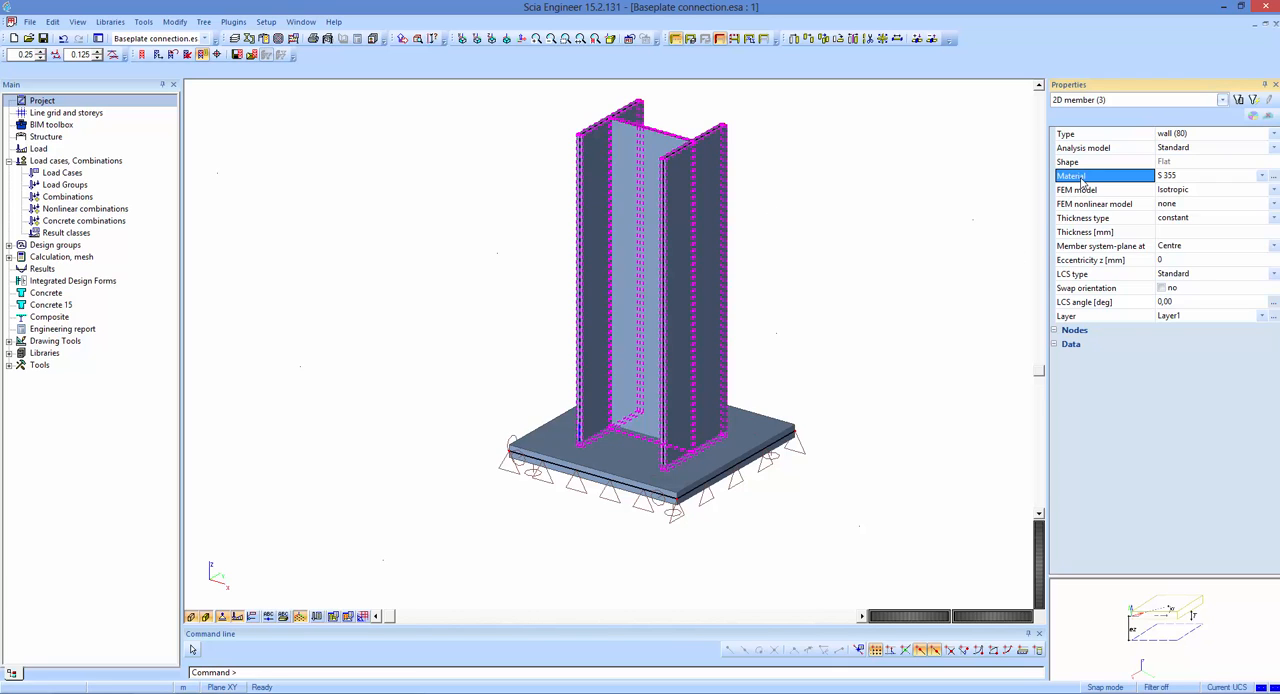
key(Escape)
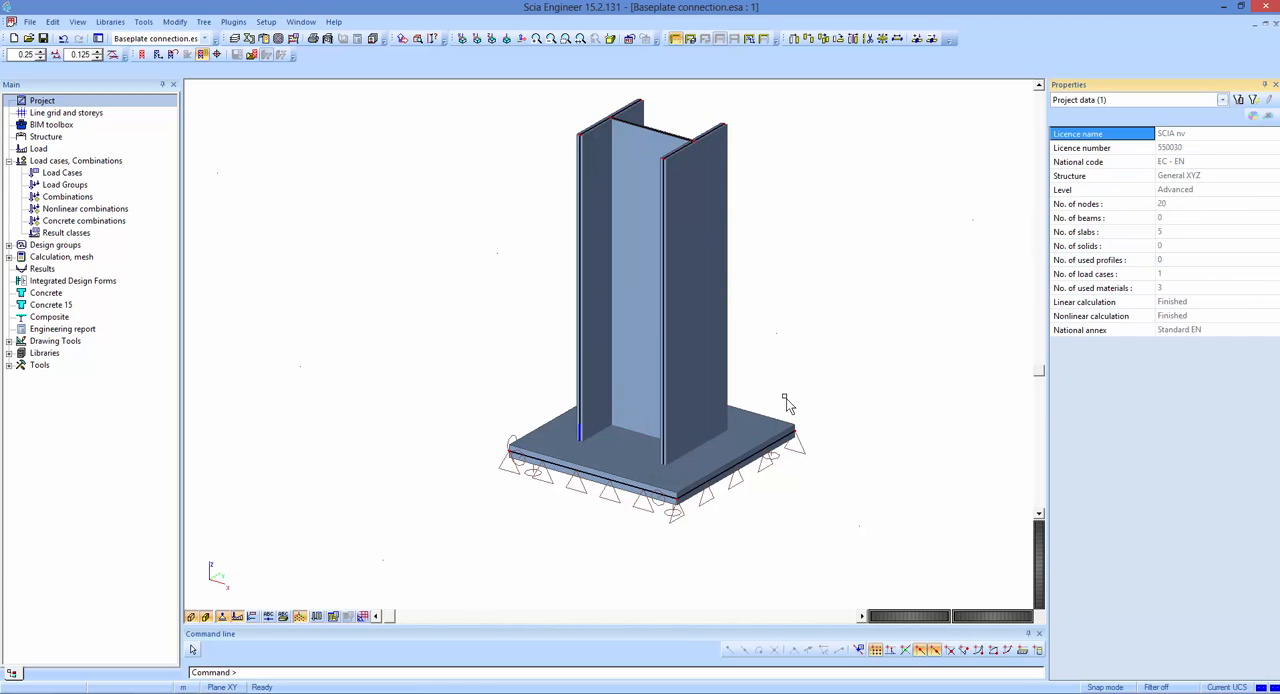
Check the material assigned to the baseplate beneath the column.
click(782, 418)
click(1116, 192)
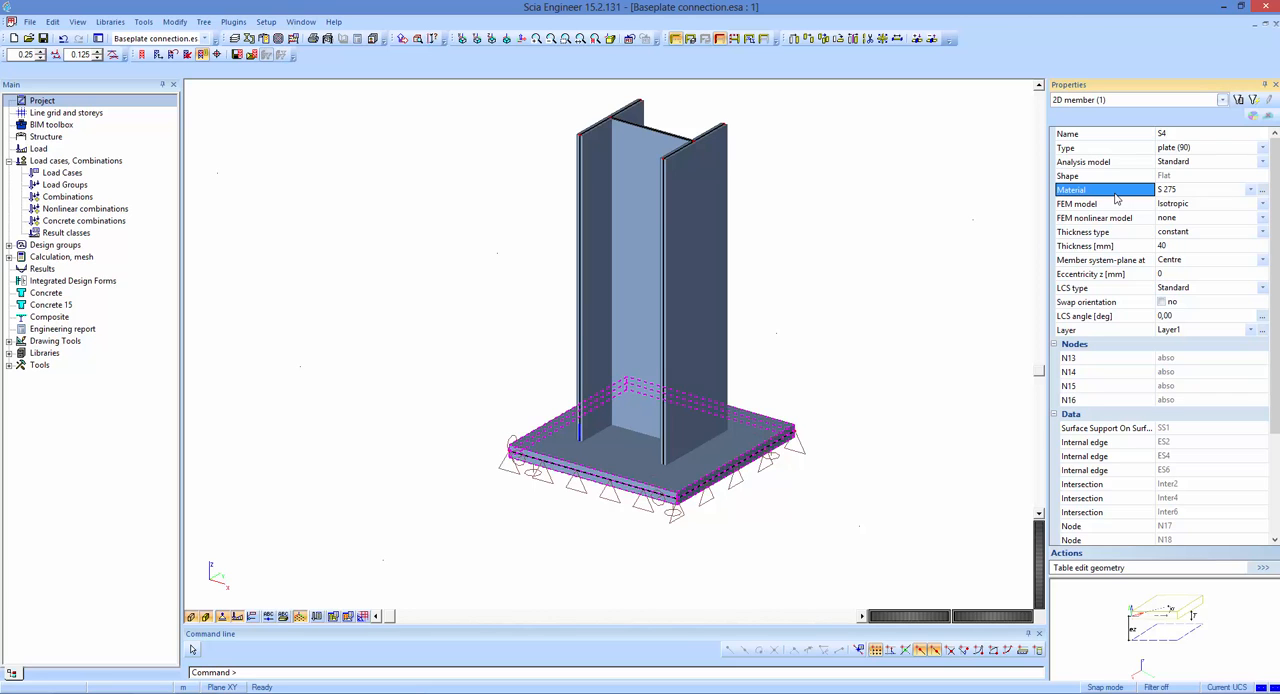
key(Escape)
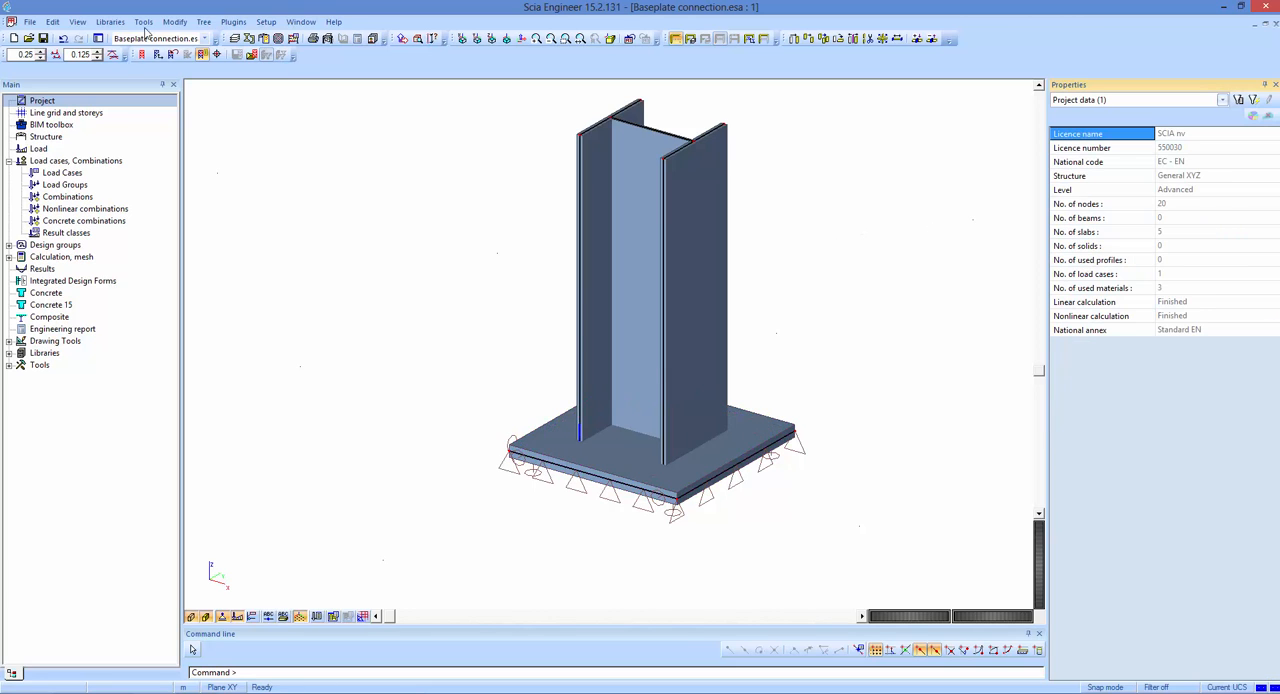
Filter the material library to used materials and check the nonlinear yield strengths of S 275 and S 355.
click(122, 24)
click(128, 37)
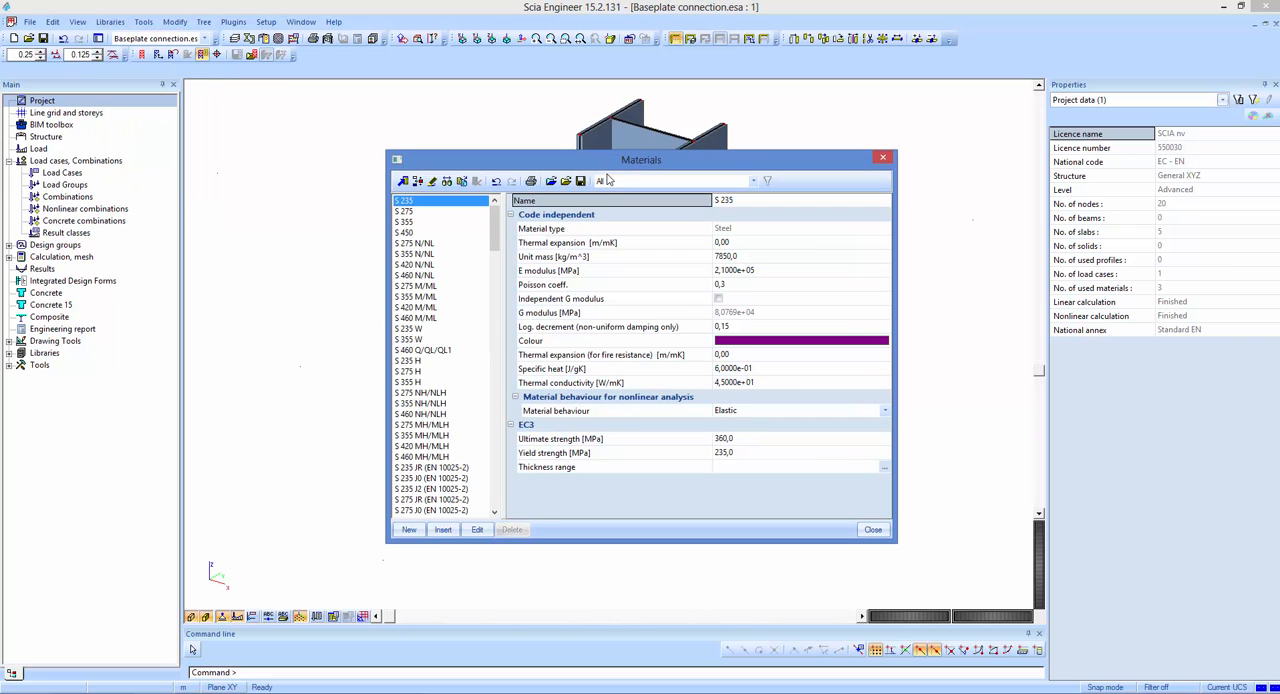
click(640, 181)
click(605, 228)
click(420, 213)
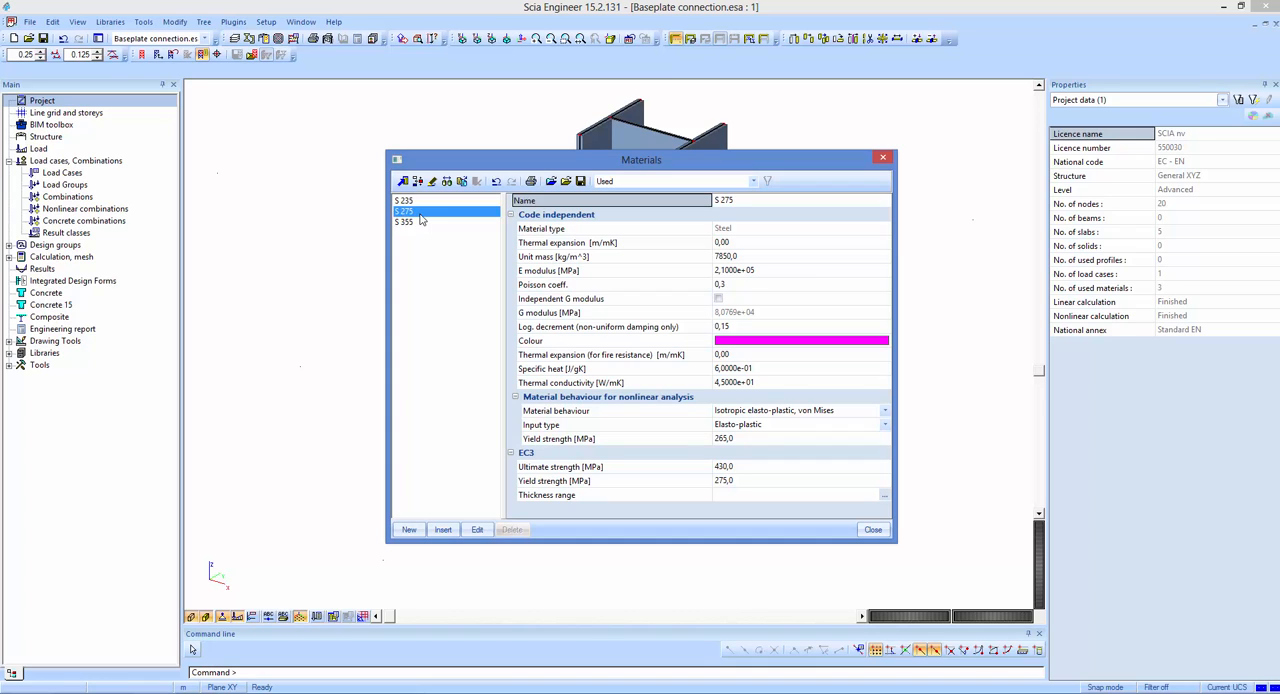
click(663, 442)
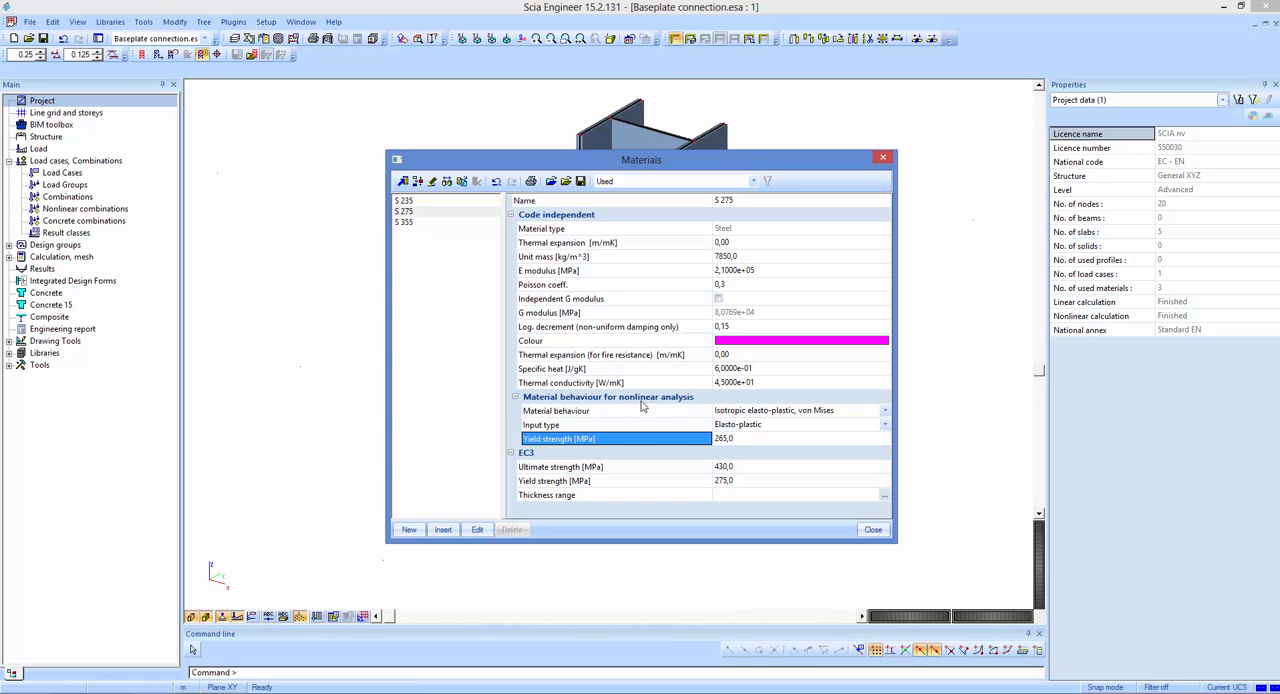
click(418, 224)
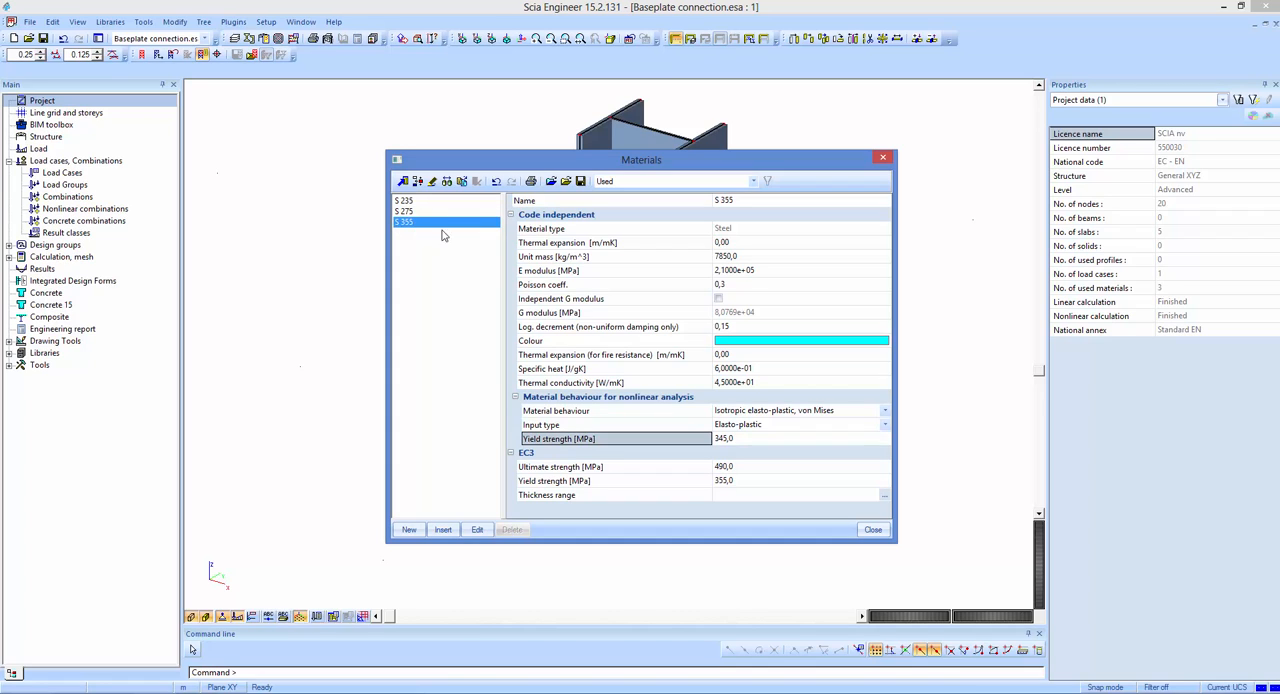
click(664, 443)
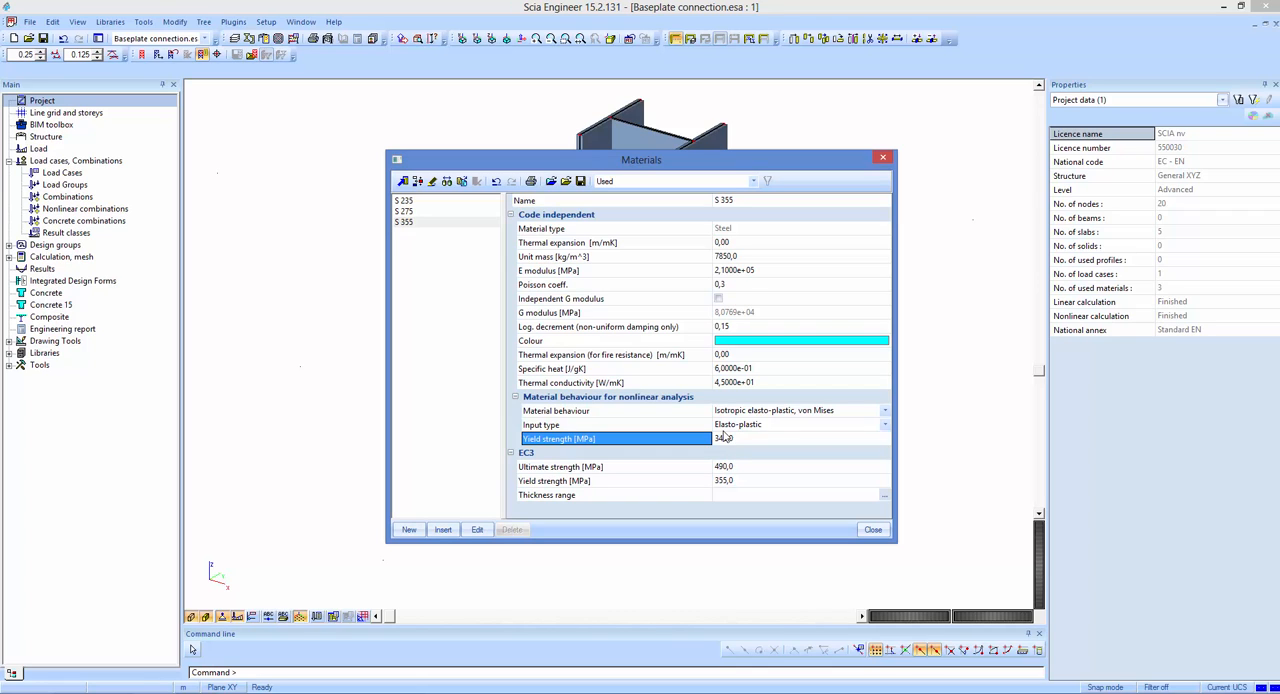
click(883, 157)
Return the model to wireframe display without member volumes and hide the supports.
click(10, 161)
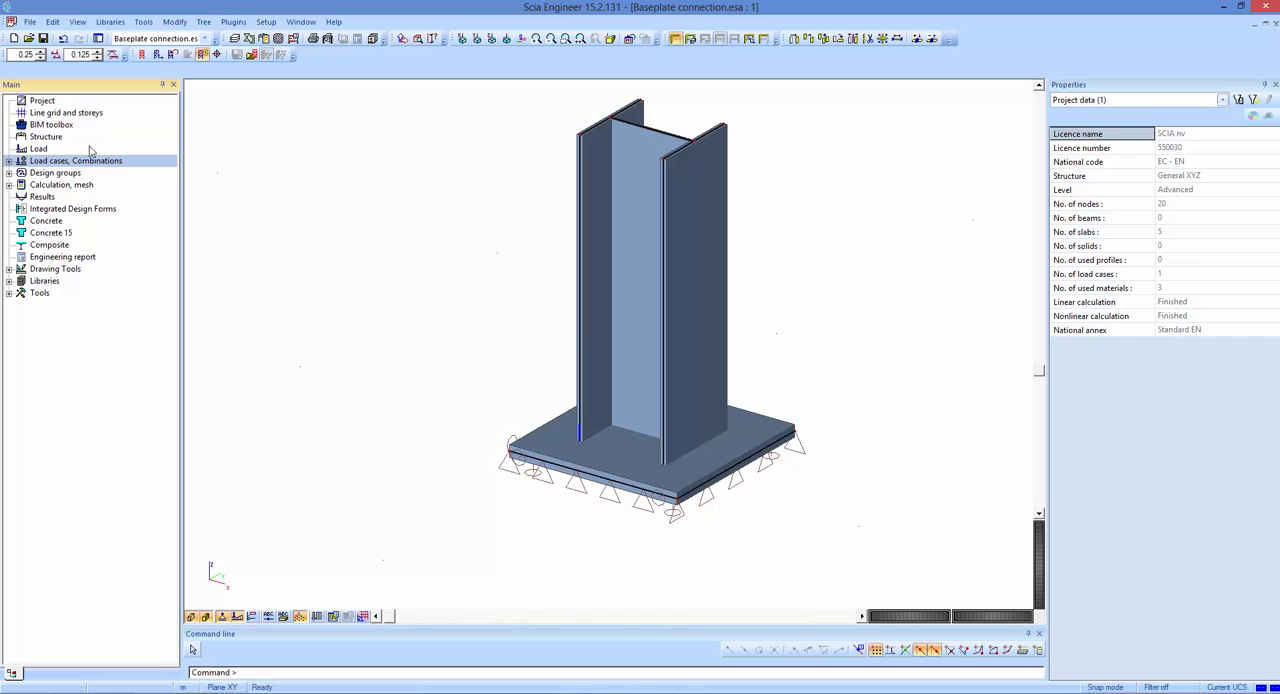
click(206, 617)
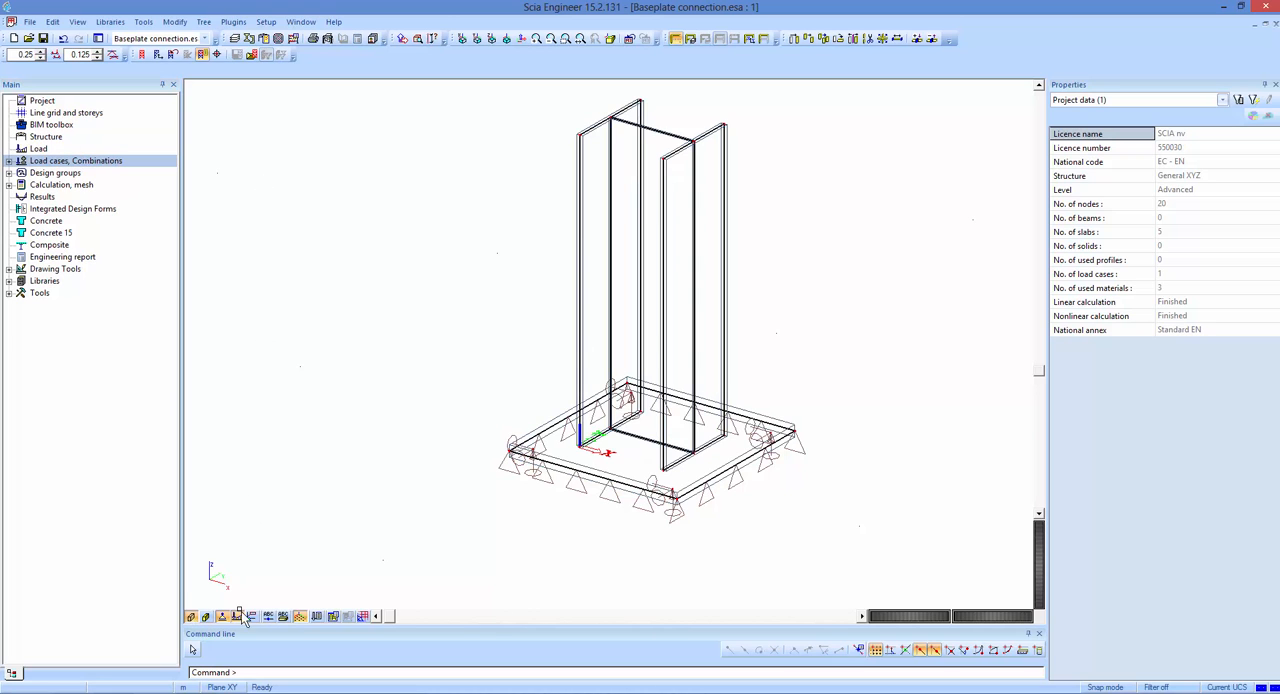
click(191, 617)
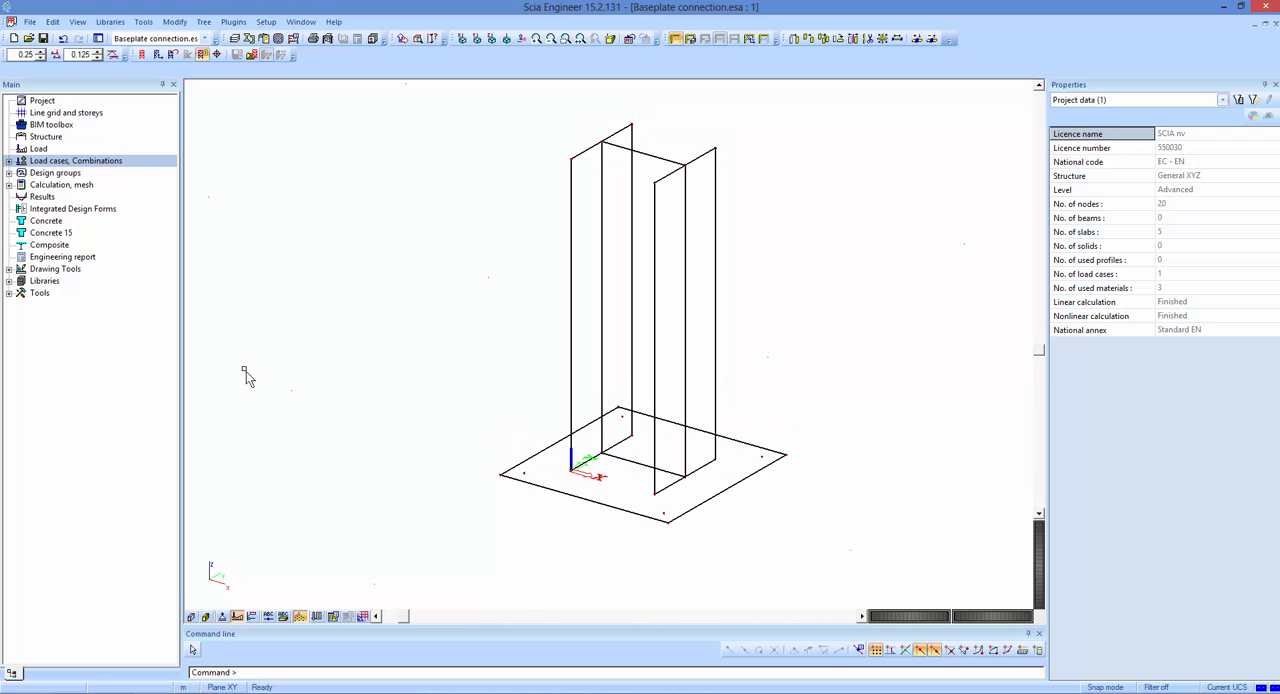
Open the 2D member stress results and display sigE+ for the load case Load.
click(37, 199)
double_click(35, 200)
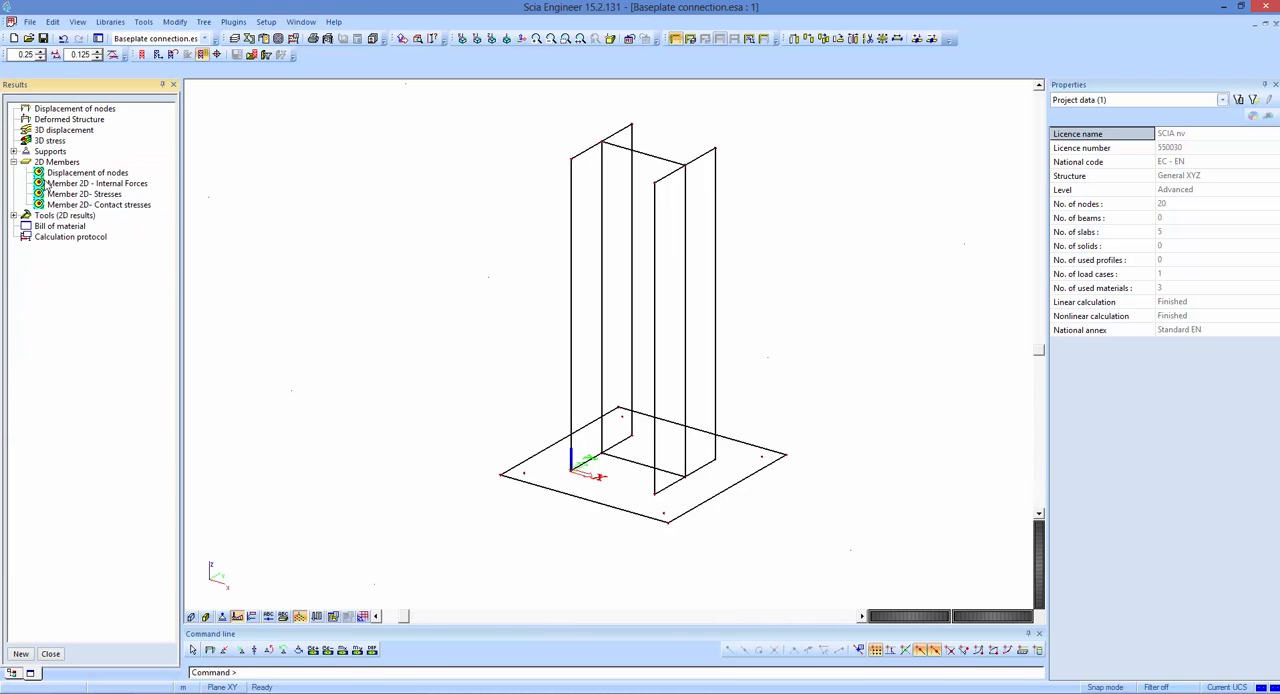
click(114, 196)
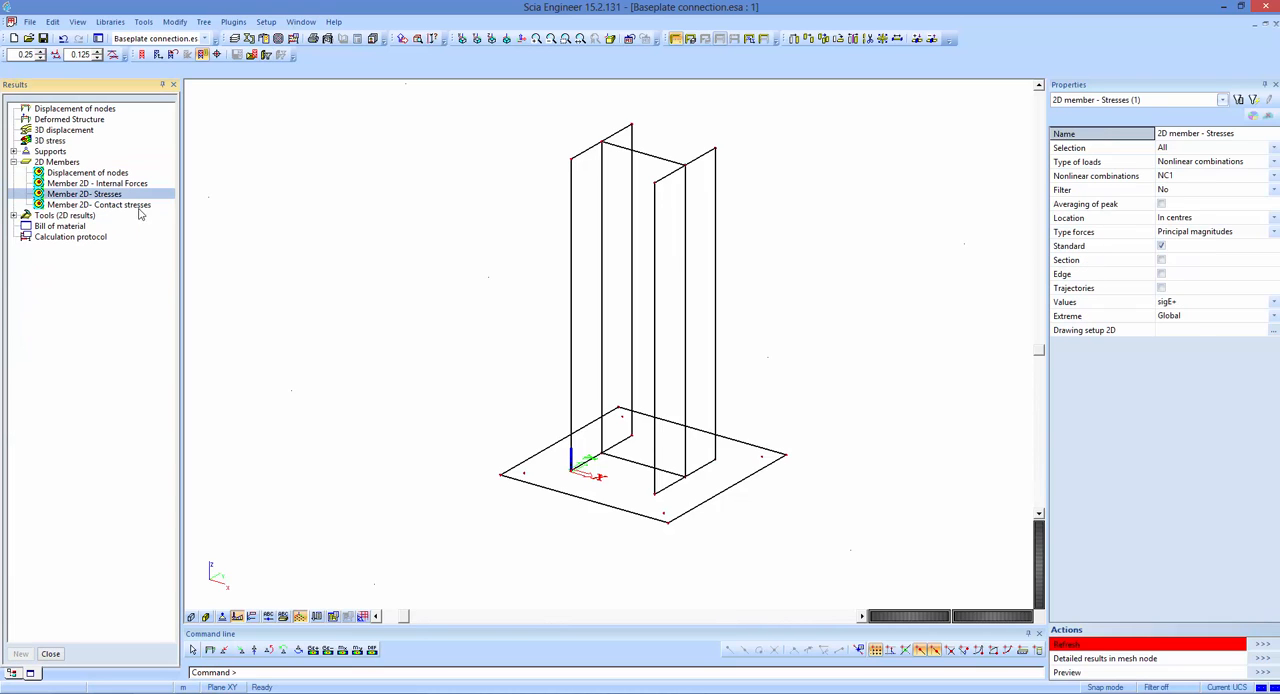
click(1183, 163)
click(1183, 163)
click(1178, 185)
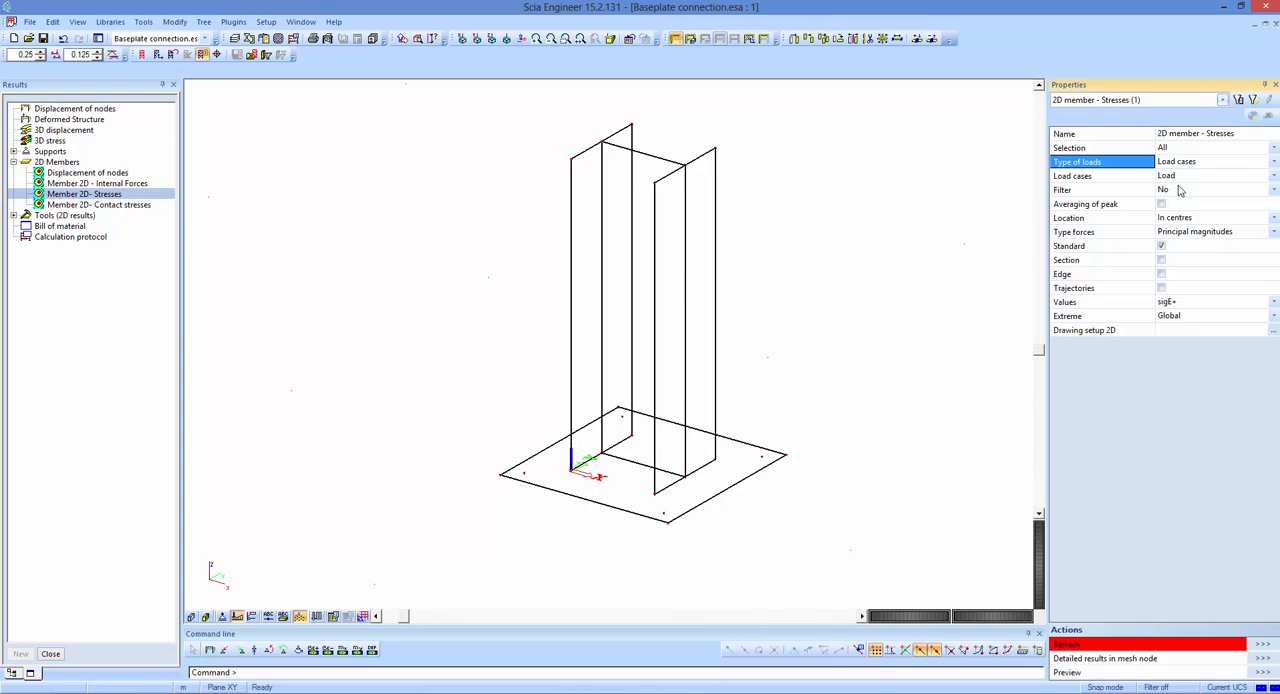
click(1072, 304)
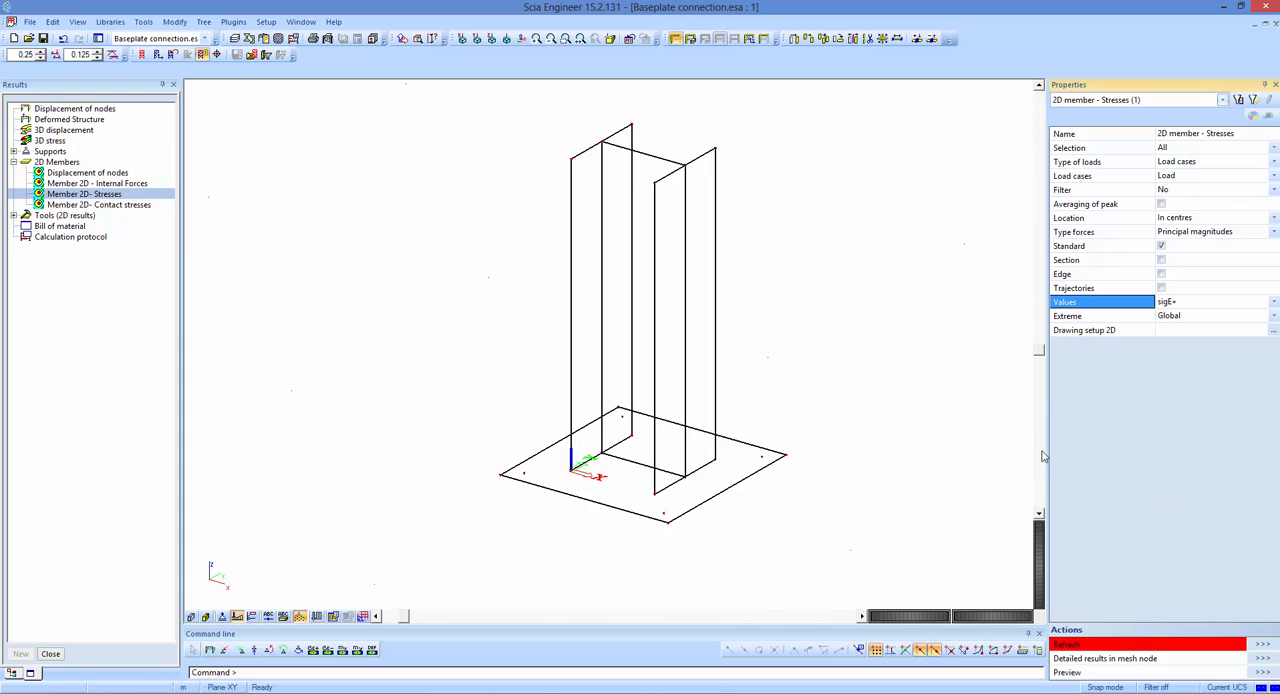
click(1262, 646)
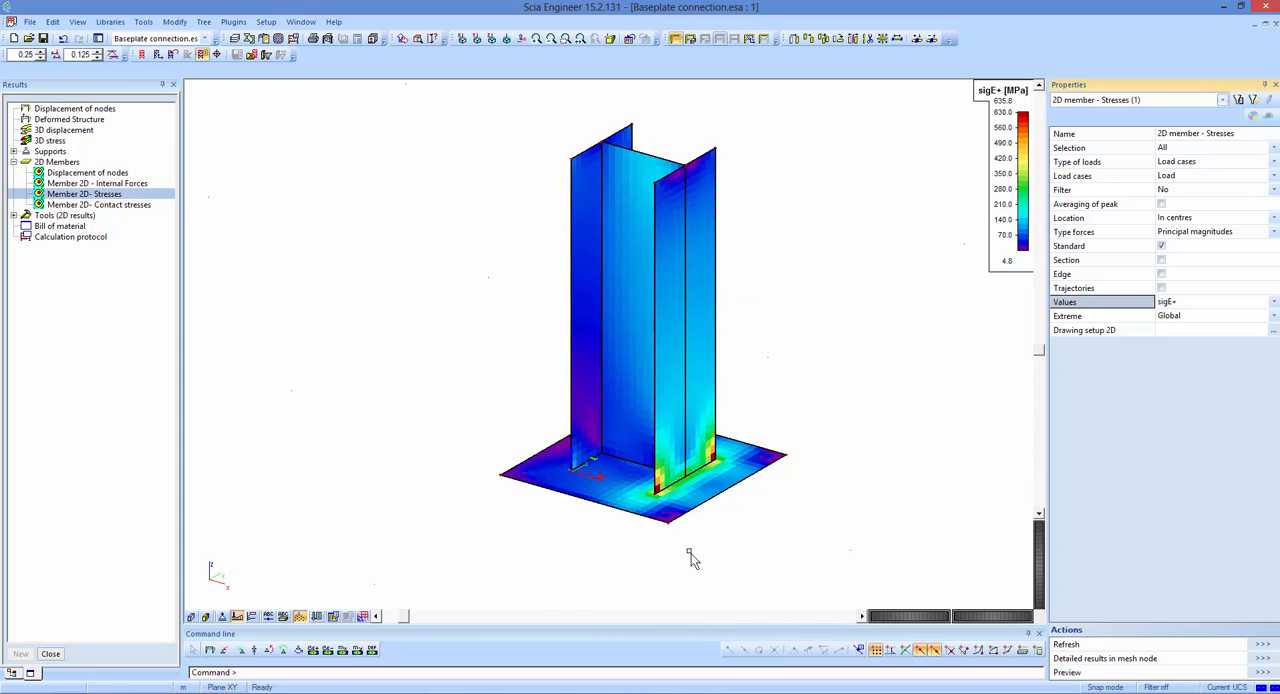
Examine the linear stresses at the column base, and display sigE+ for nonlinear combination NC1 for comparison.
scroll(658, 510, up, 3)
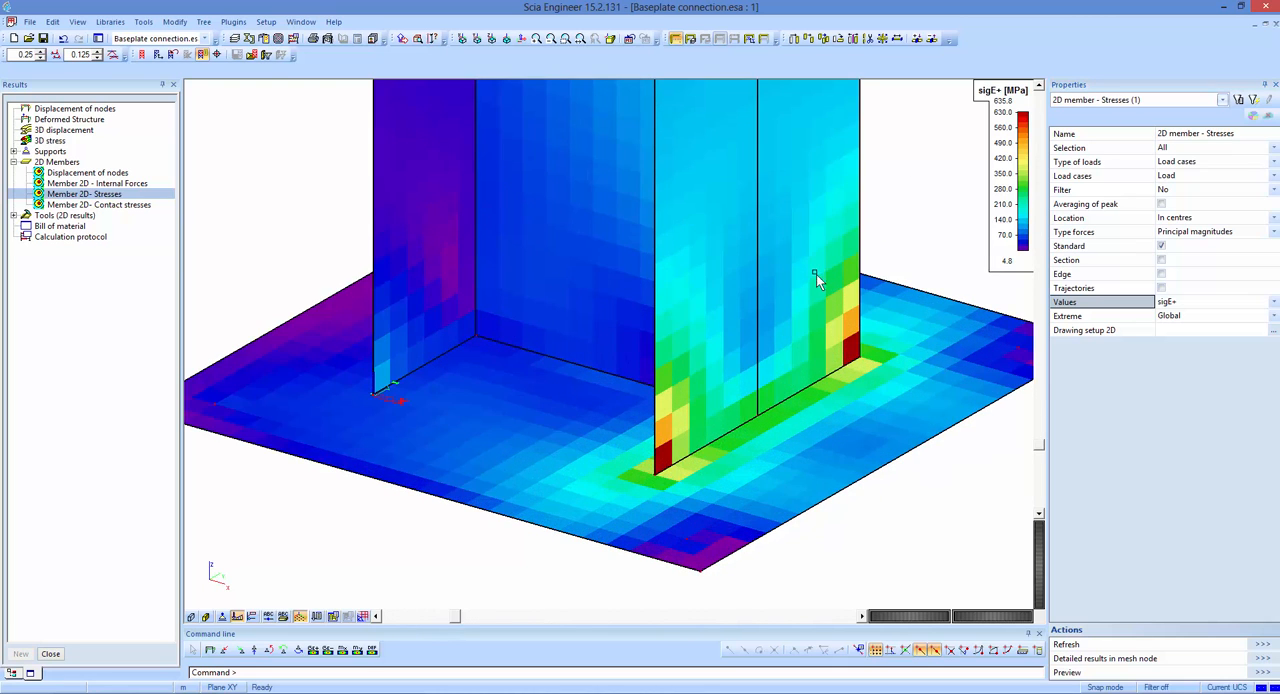
scroll(816, 274, down, 6)
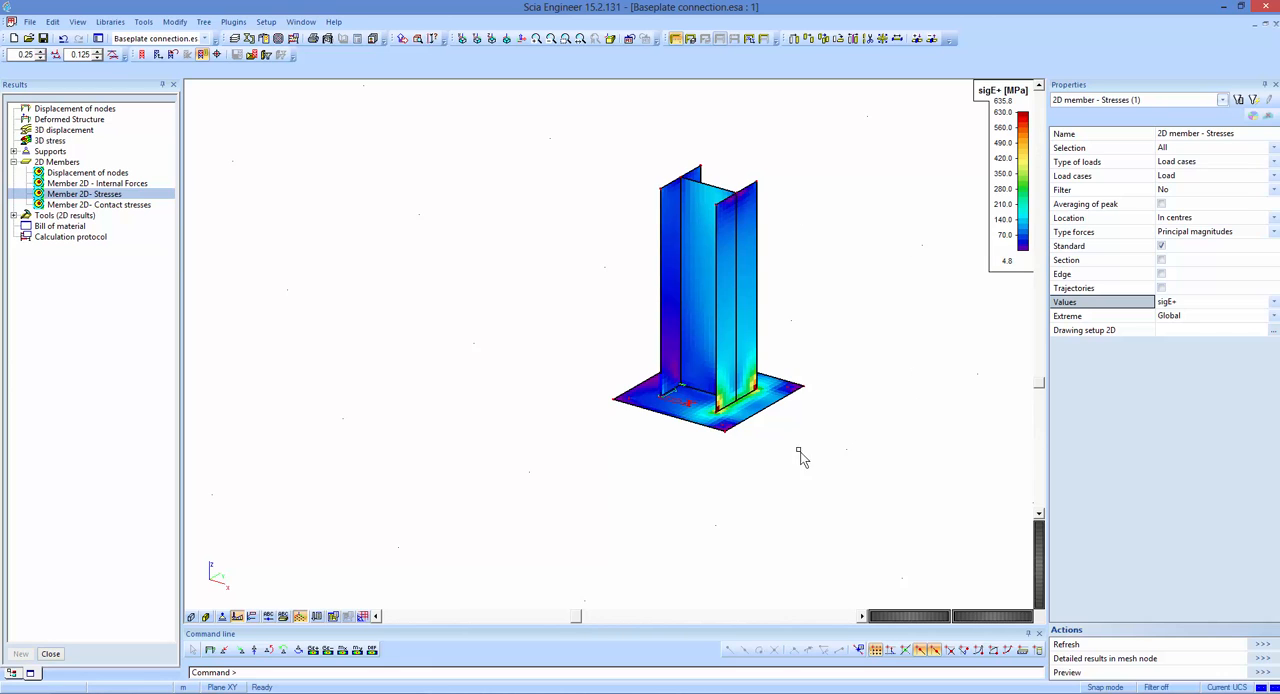
scroll(812, 455, up, 3)
scroll(766, 514, down, 2)
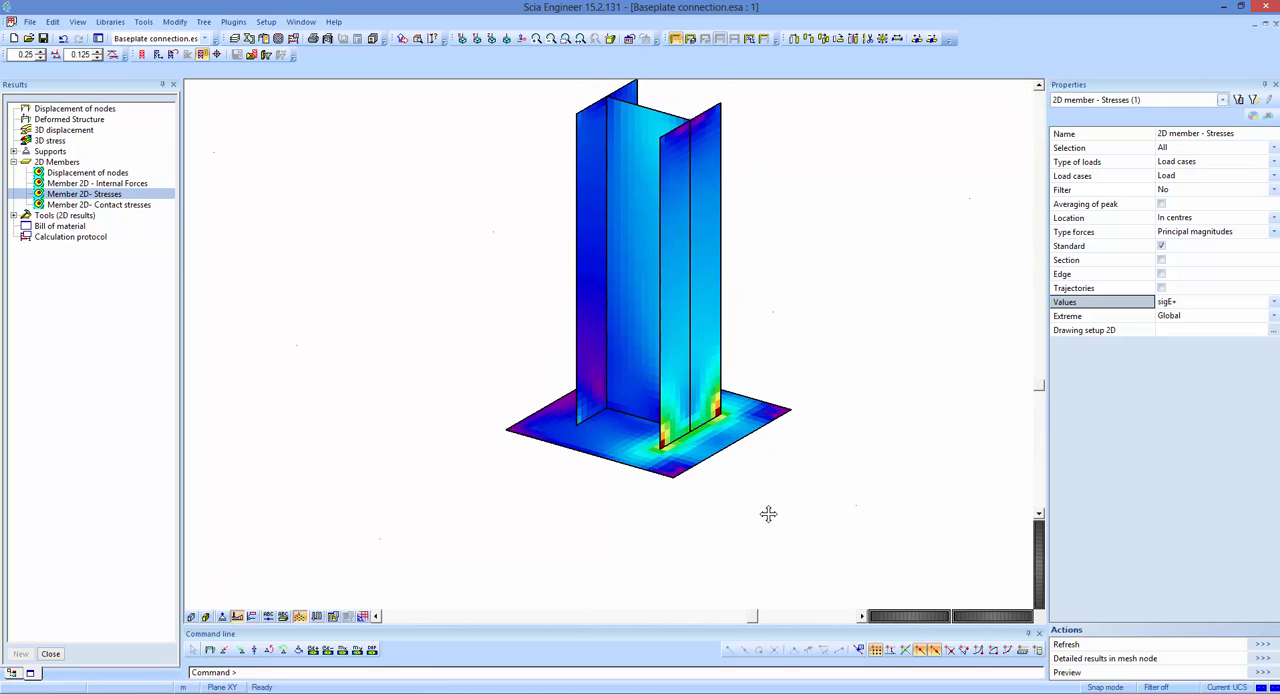
click(1196, 162)
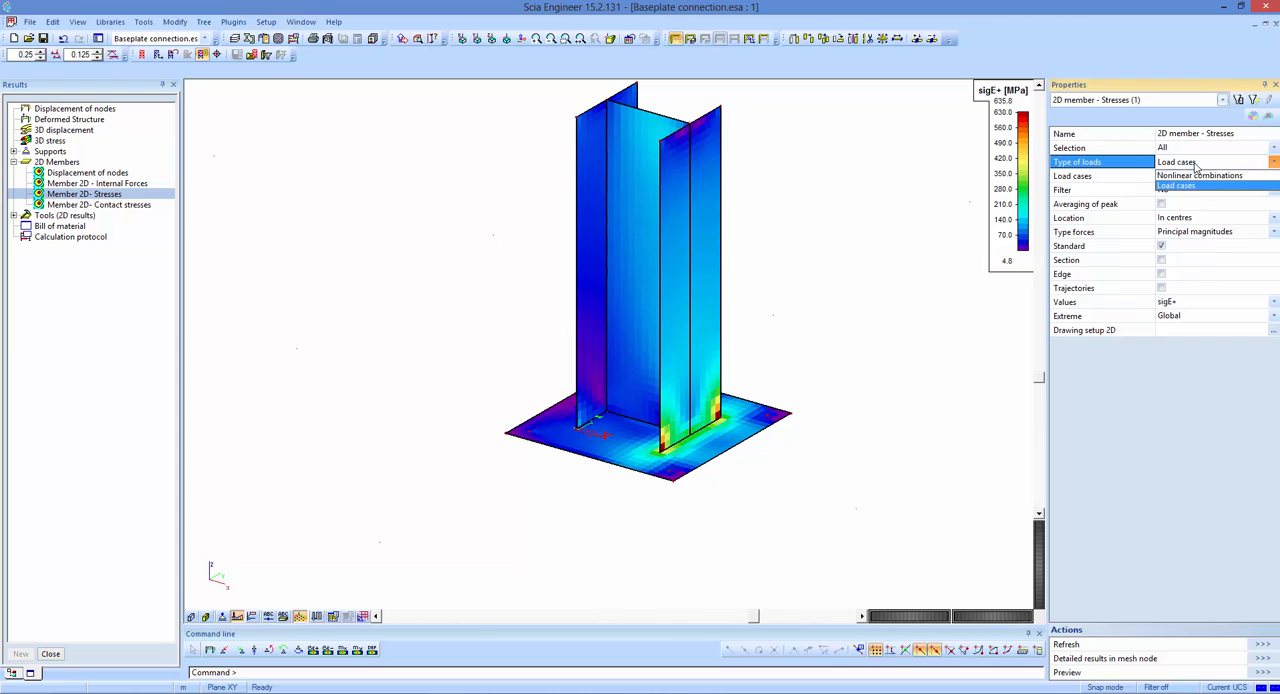
click(1178, 182)
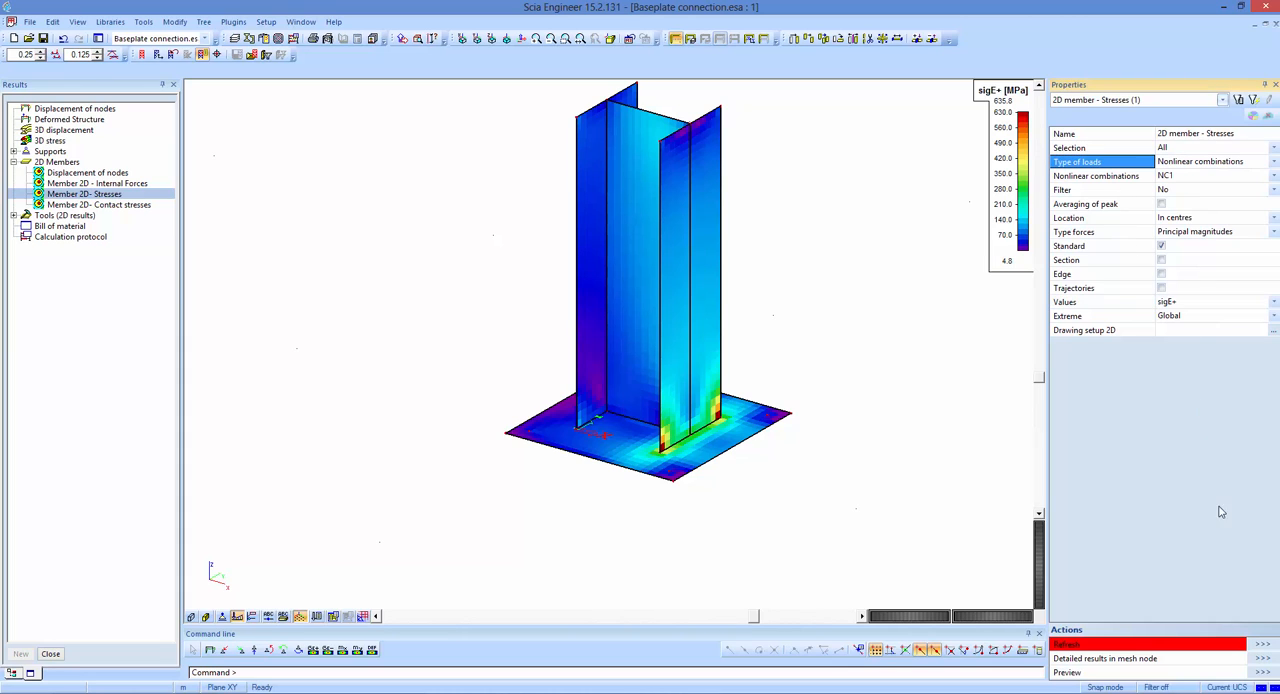
click(1261, 646)
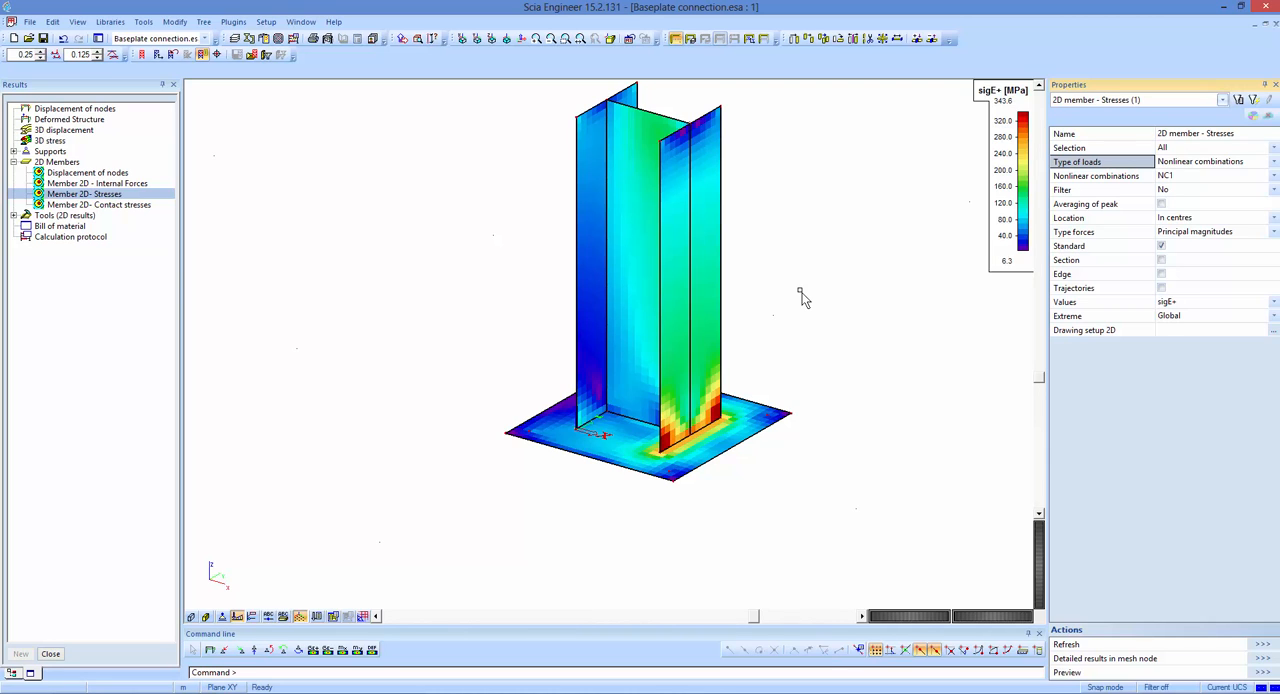
scroll(757, 443, up, 4)
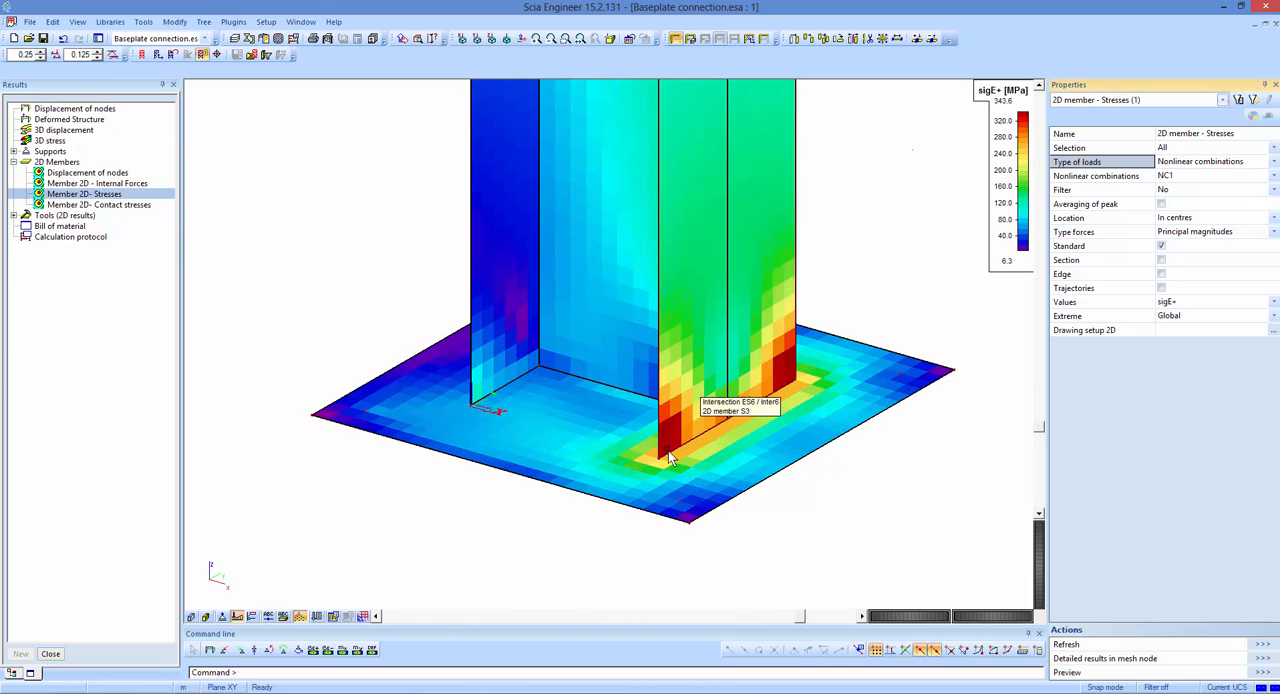
Open the 3D stress results and display the principal plastic strain ε_pl_M for nonlinear combination NC1 on the deformed structure.
scroll(794, 345, down, 5)
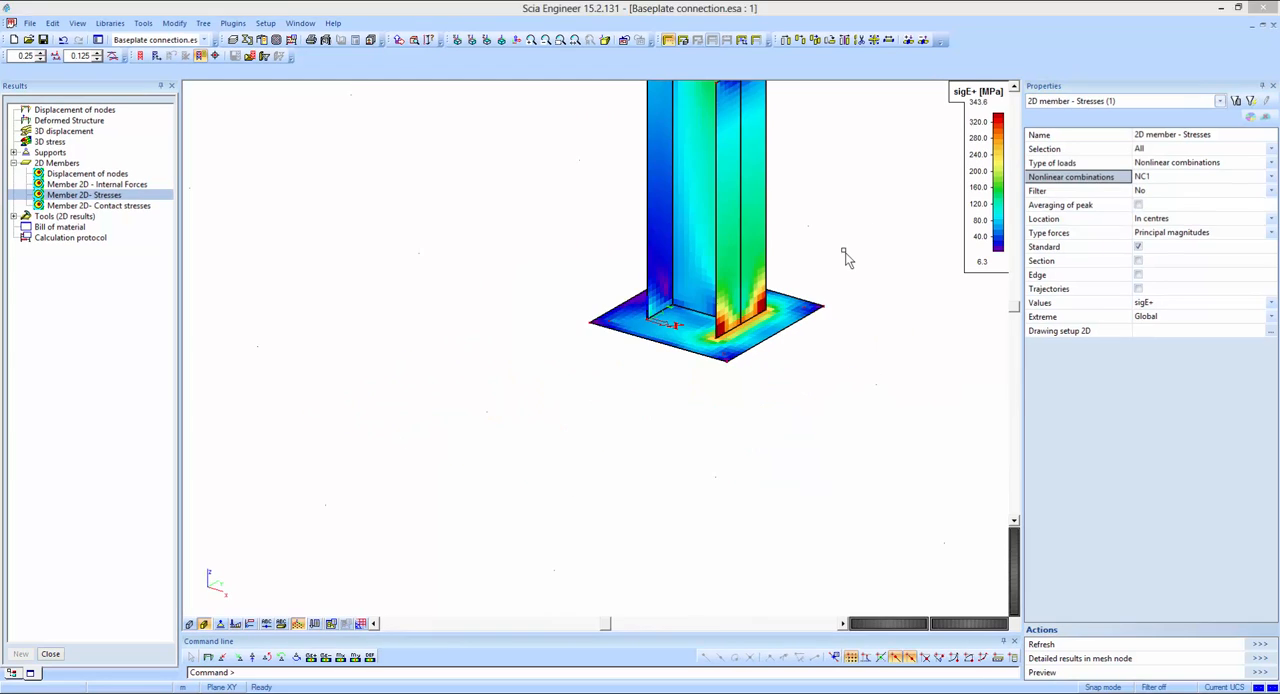
click(38, 143)
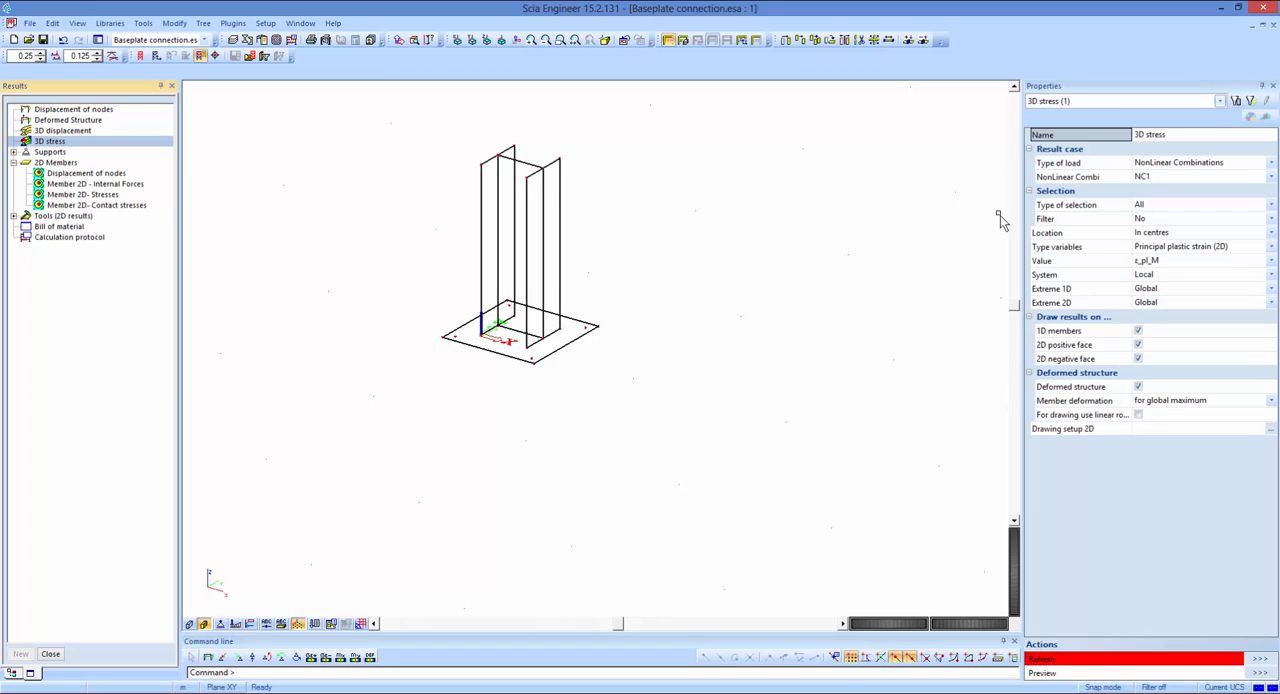
click(1062, 176)
click(1155, 248)
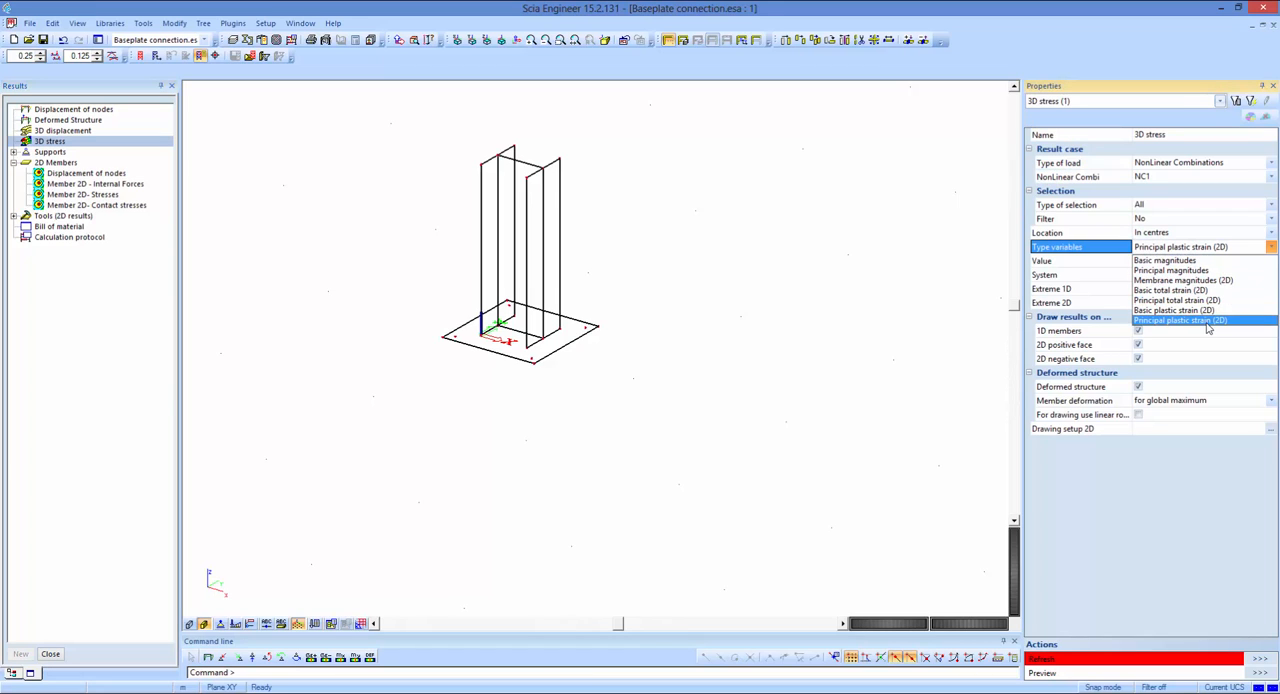
click(1208, 321)
click(1104, 261)
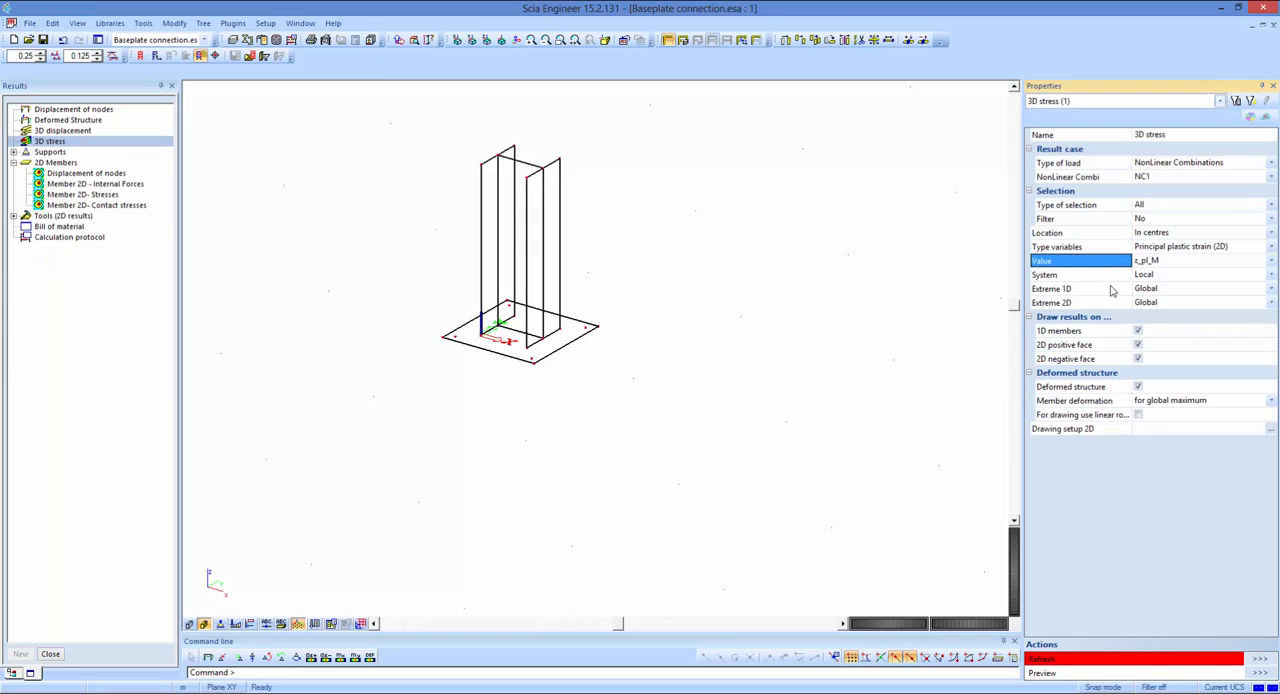
click(1259, 661)
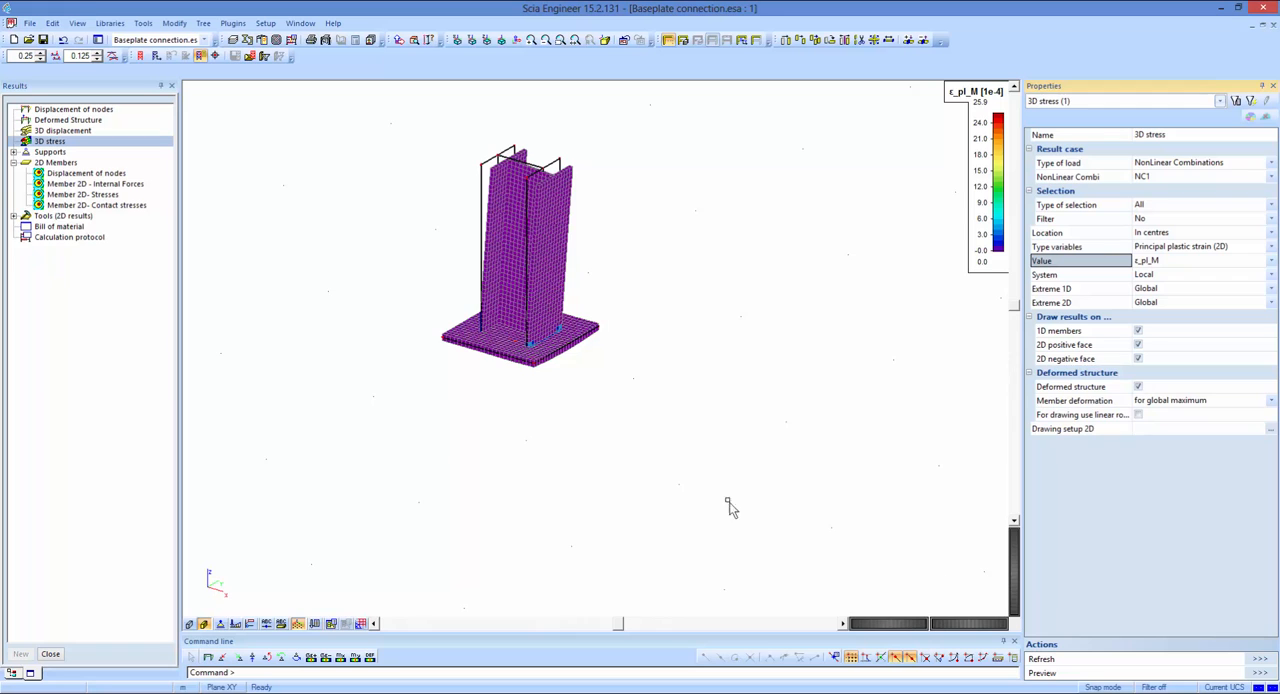
scroll(711, 391, up, 4)
scroll(760, 480, down, 2)
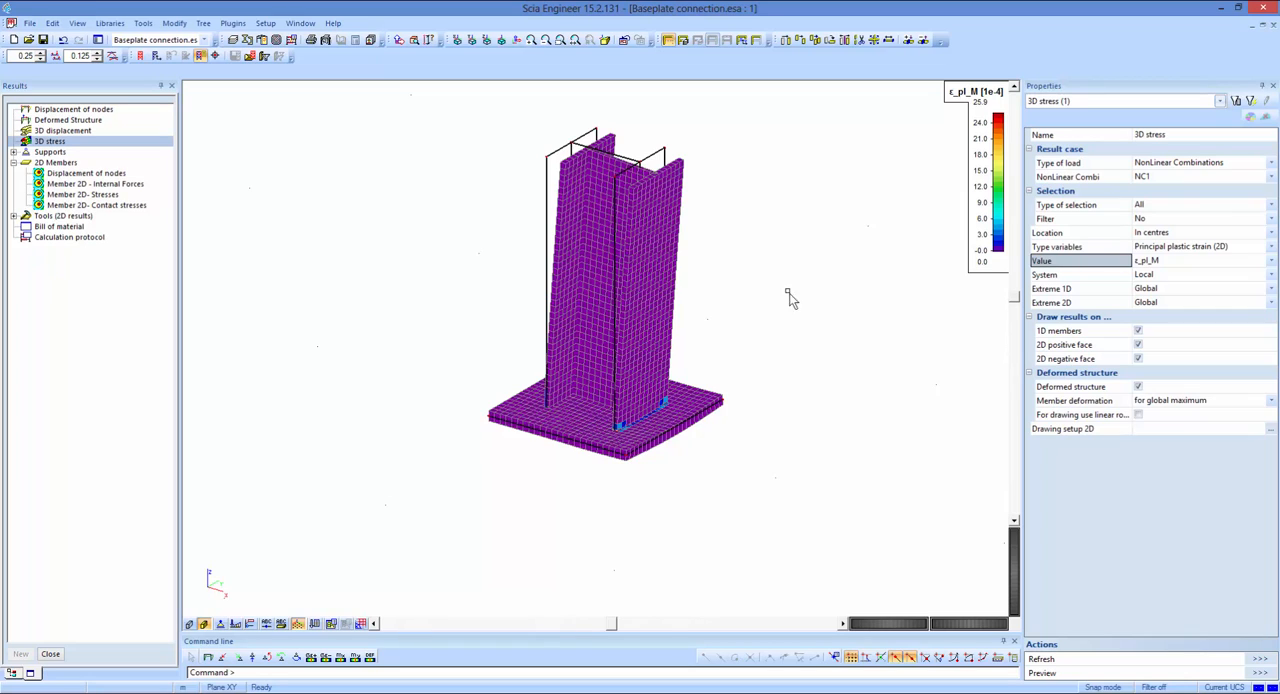
click(1060, 388)
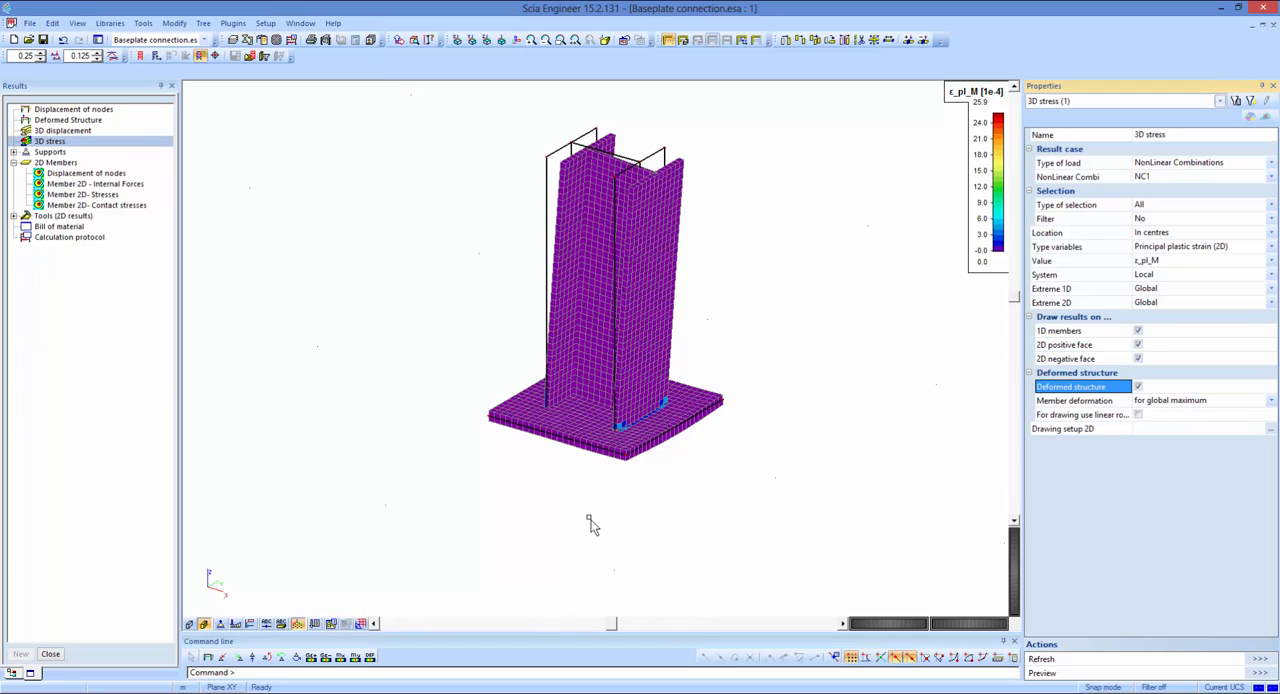
middle_drag(590, 519, 699, 488)
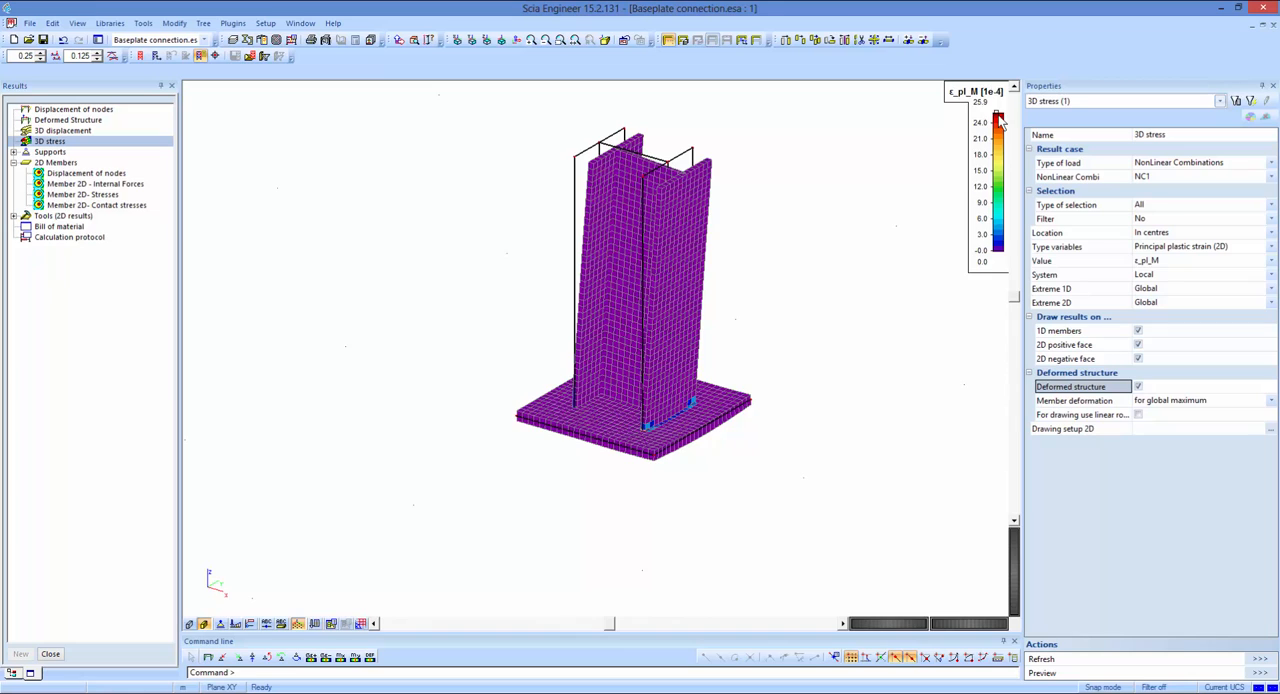
Limit the plastic strain results to the current selection of column plates and examine the strain at the column's base.
drag(818, 196, 495, 322)
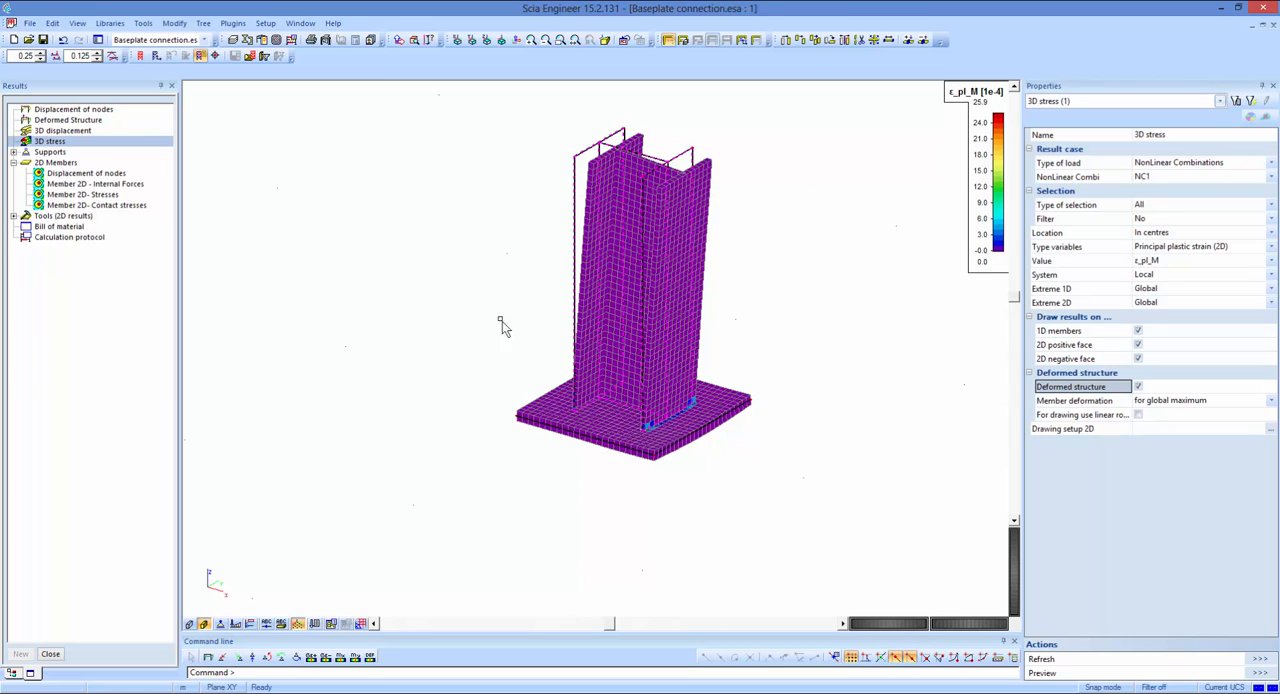
click(1145, 204)
click(1150, 229)
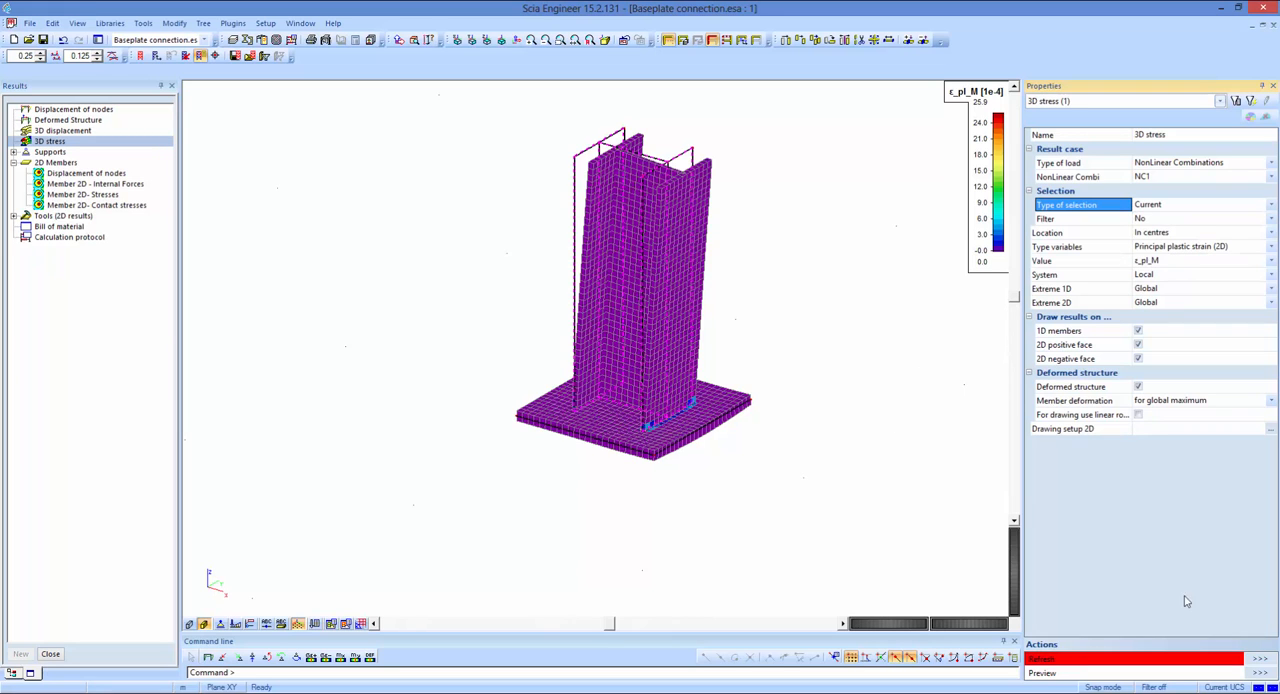
click(1259, 658)
scroll(890, 490, up, 2)
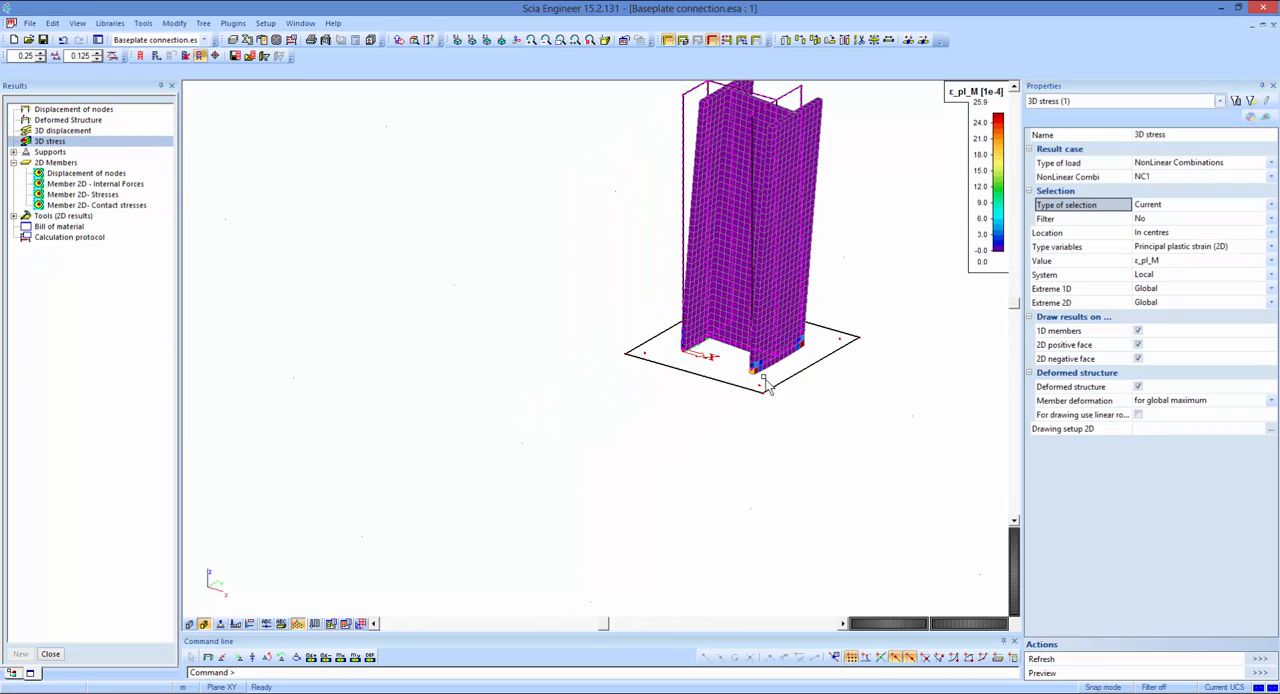
scroll(763, 380, up, 5)
middle_drag(763, 384, 680, 471)
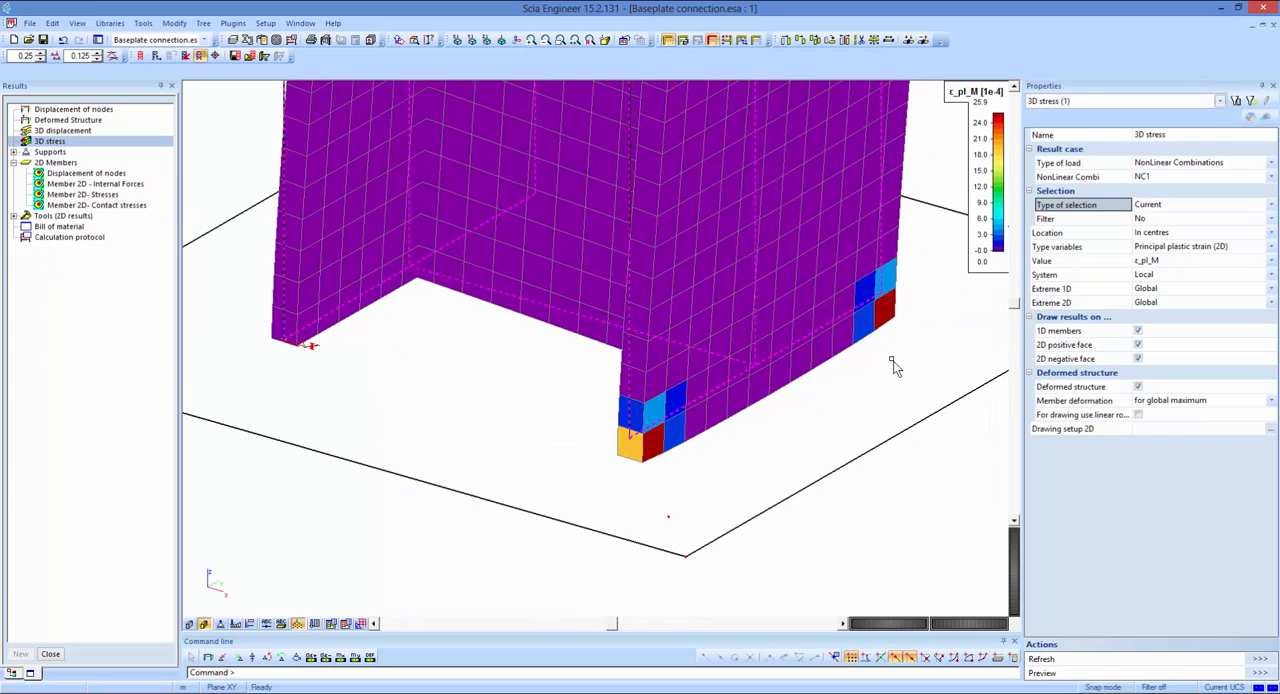
scroll(893, 361, down, 6)
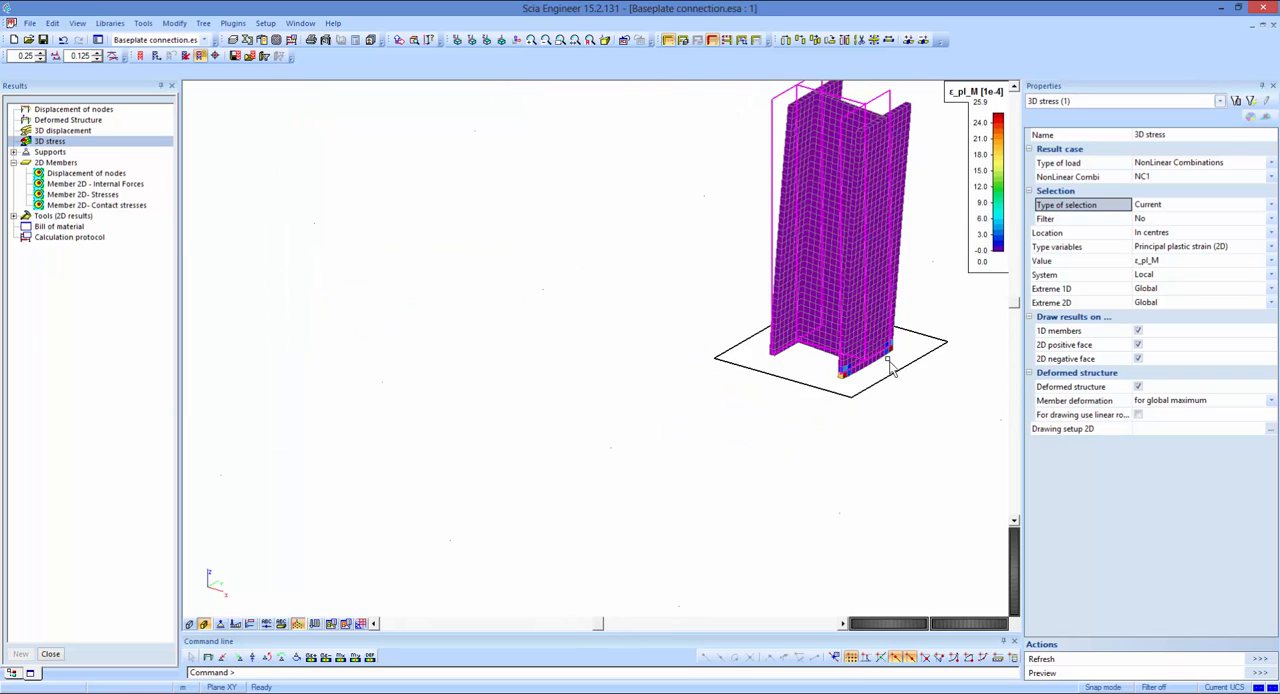
middle_drag(893, 361, 712, 395)
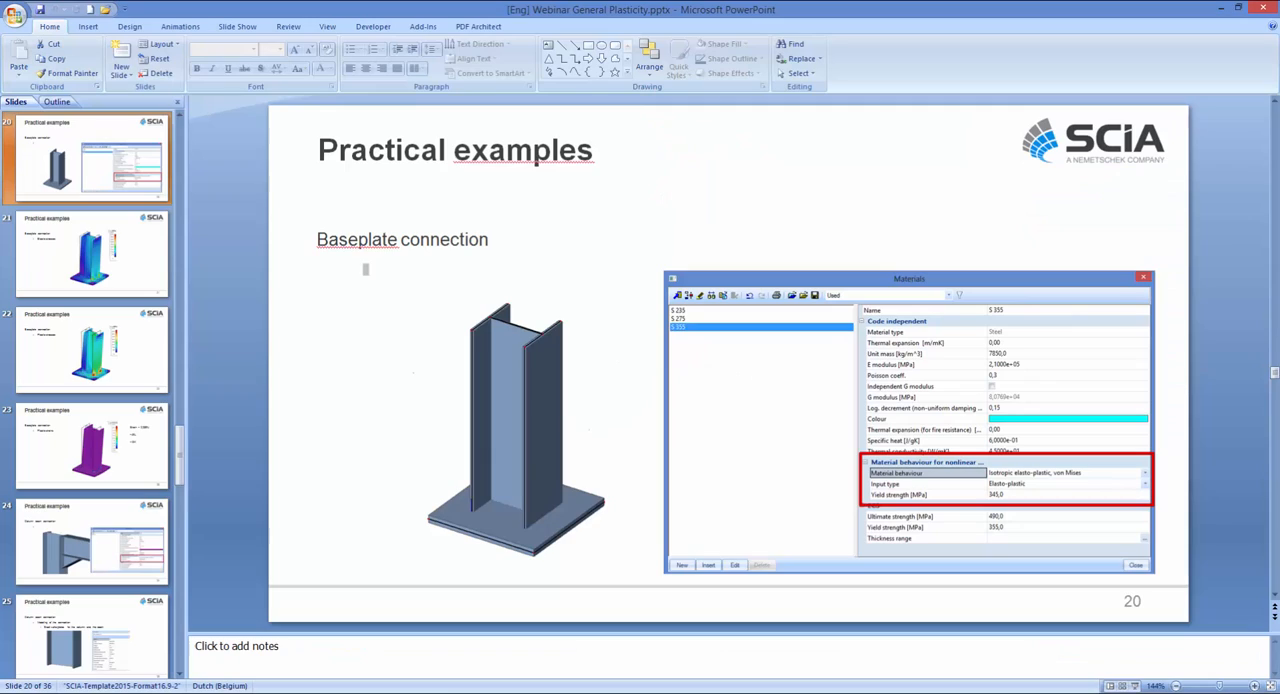
Switch to PowerPoint and start the slide show from slide 20 on the baseplate connection.
click(1135, 688)
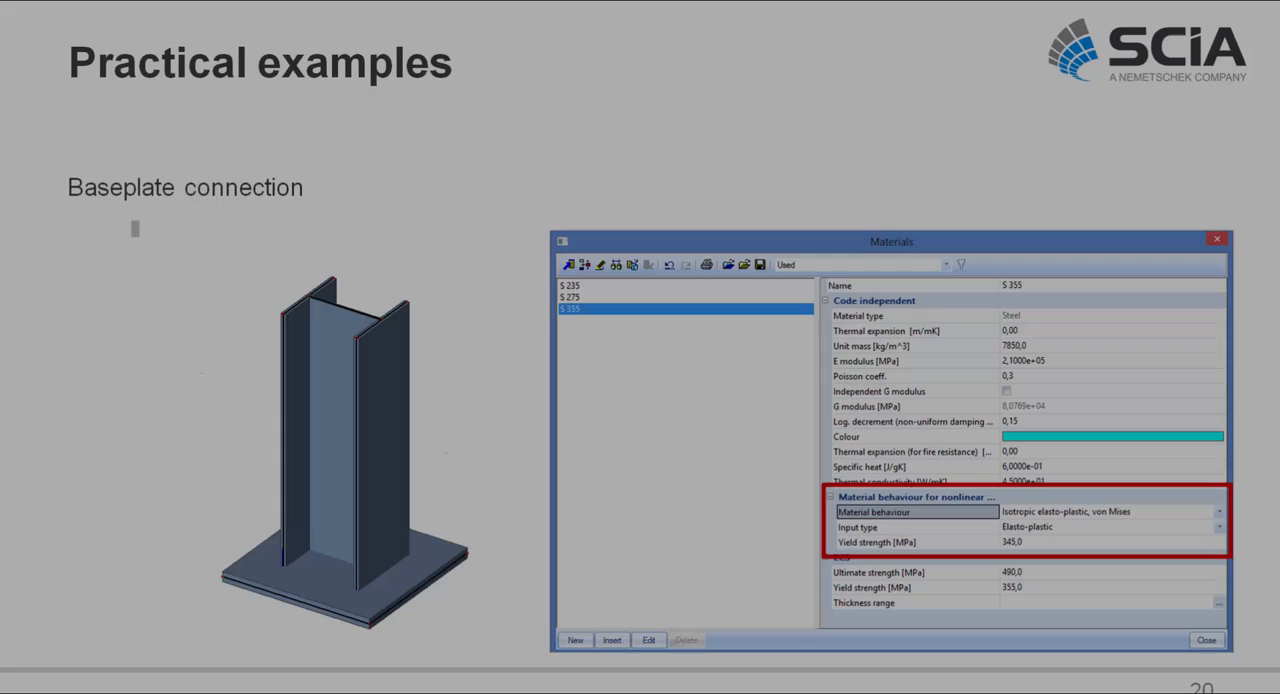
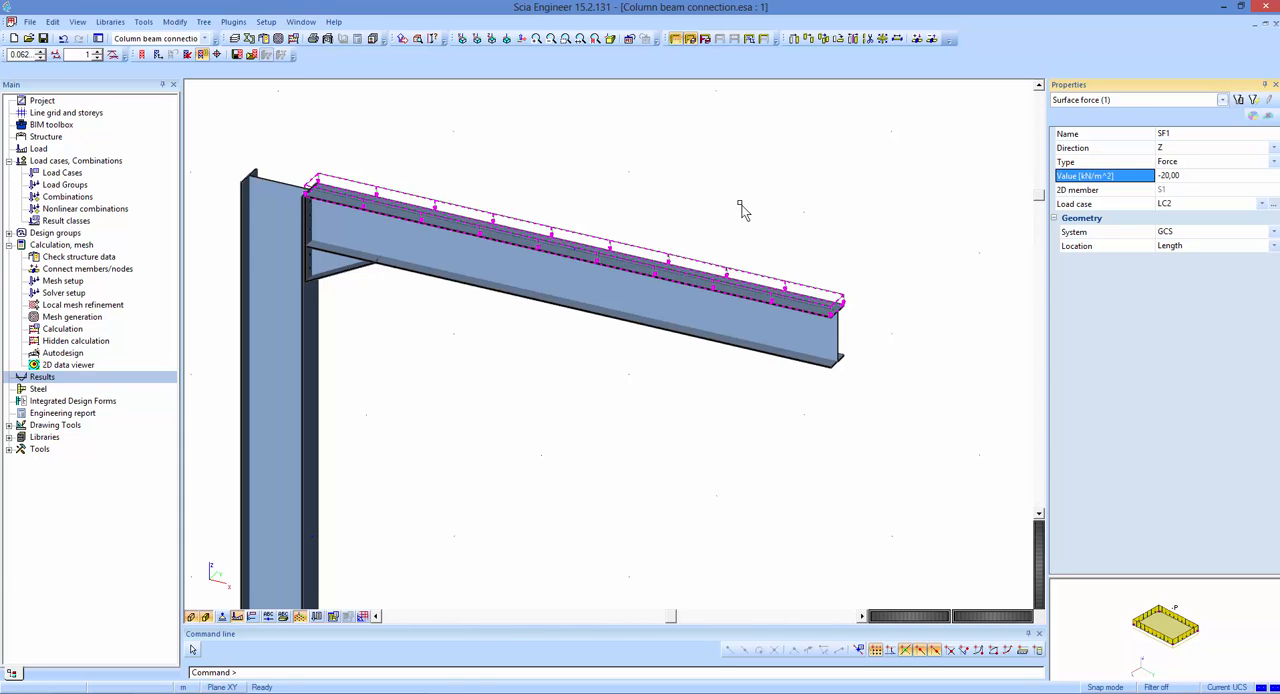
Deselect the surface load on the beam's top flange and hide the loads in the model view.
middle_drag(746, 202, 893, 133)
key(Escape)
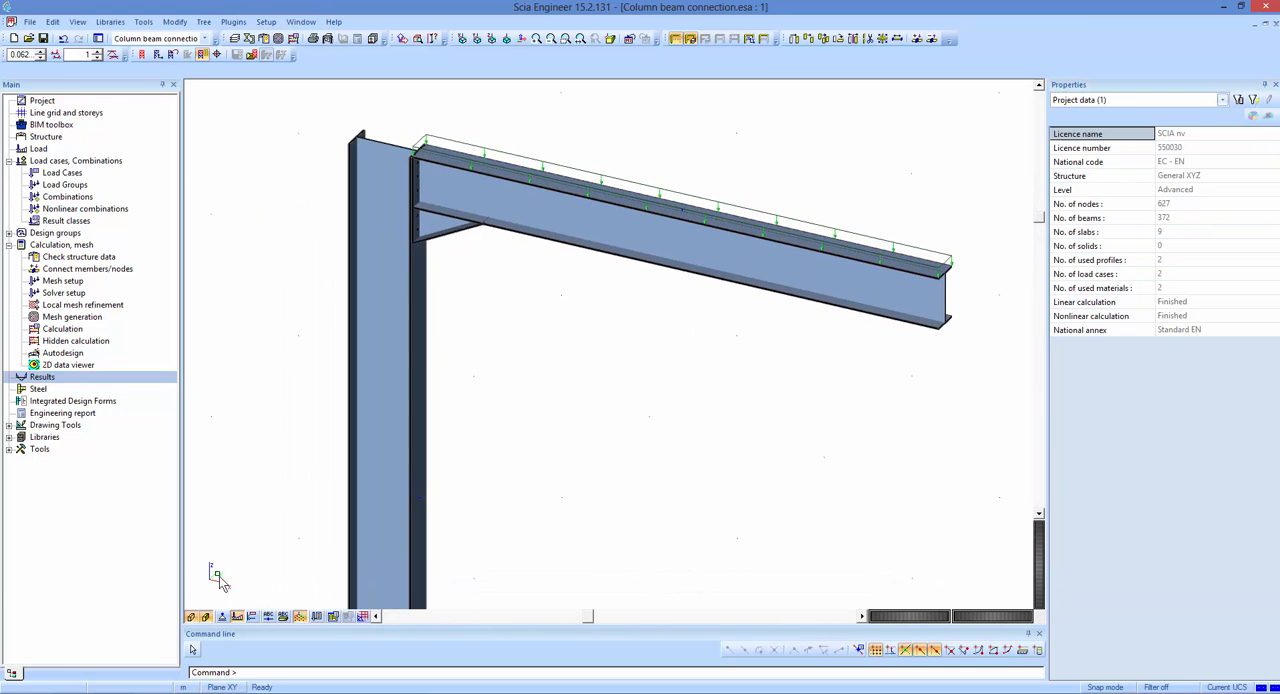
click(238, 616)
middle_drag(544, 420, 597, 389)
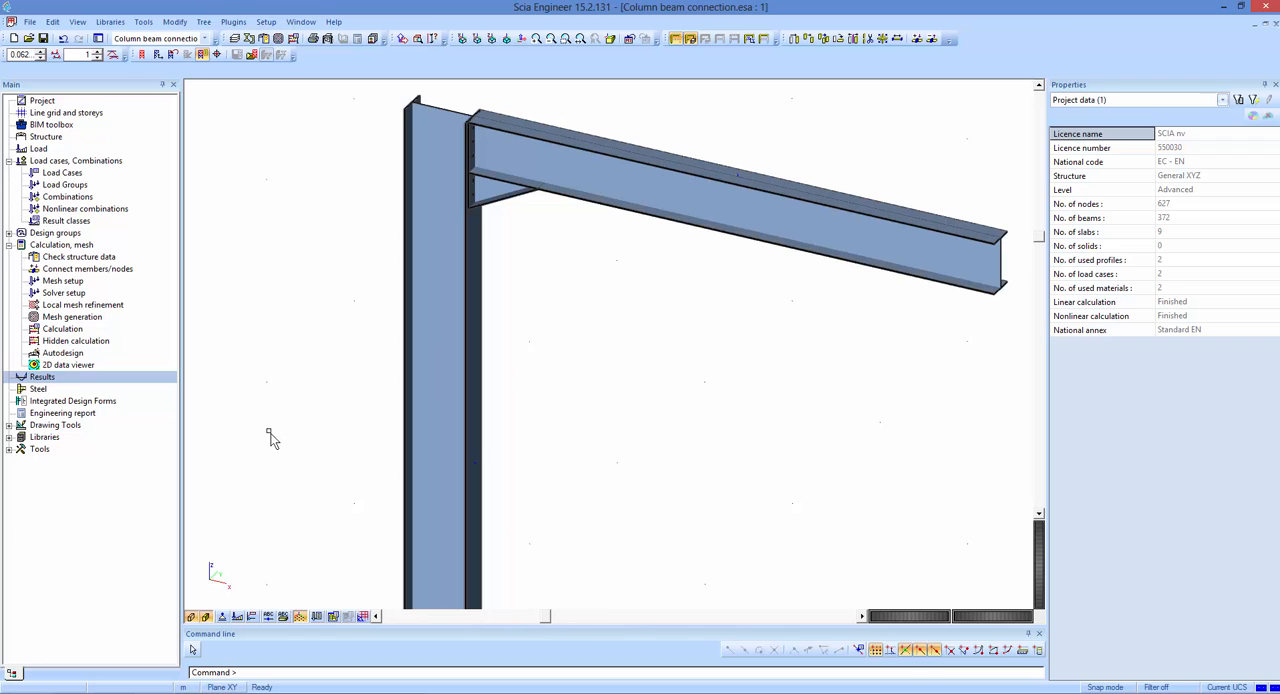
double_click(60, 380)
click(88, 205)
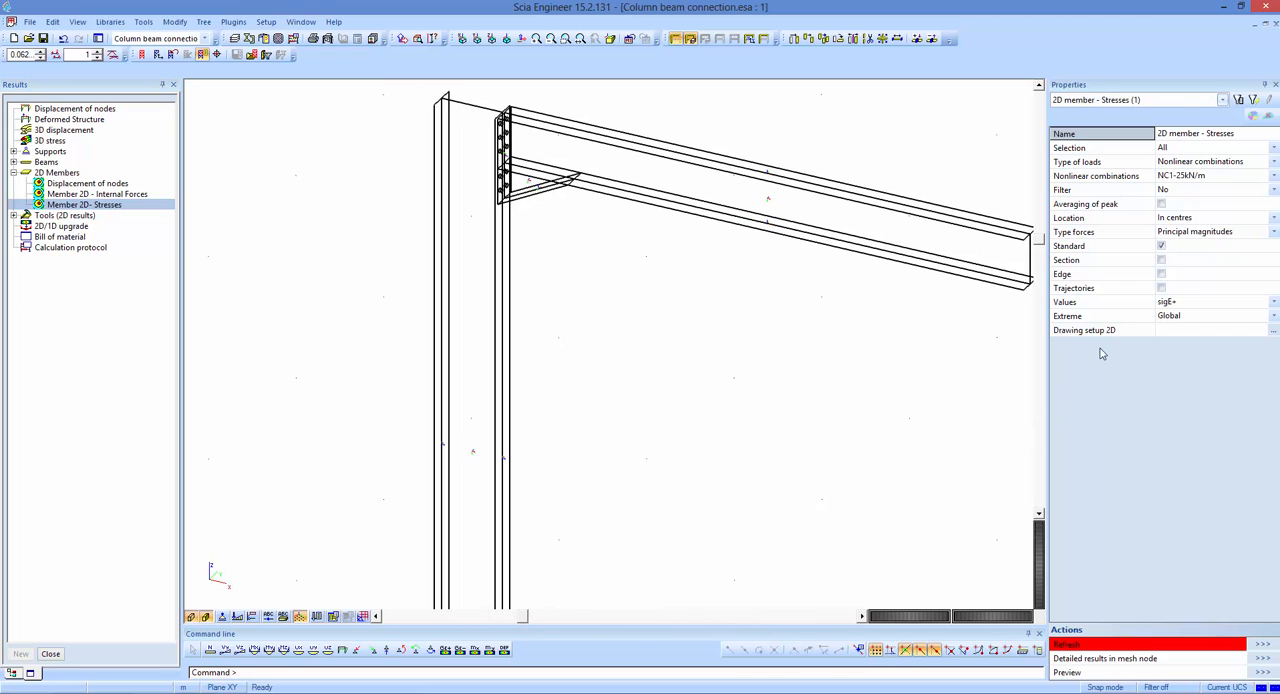
click(1177, 164)
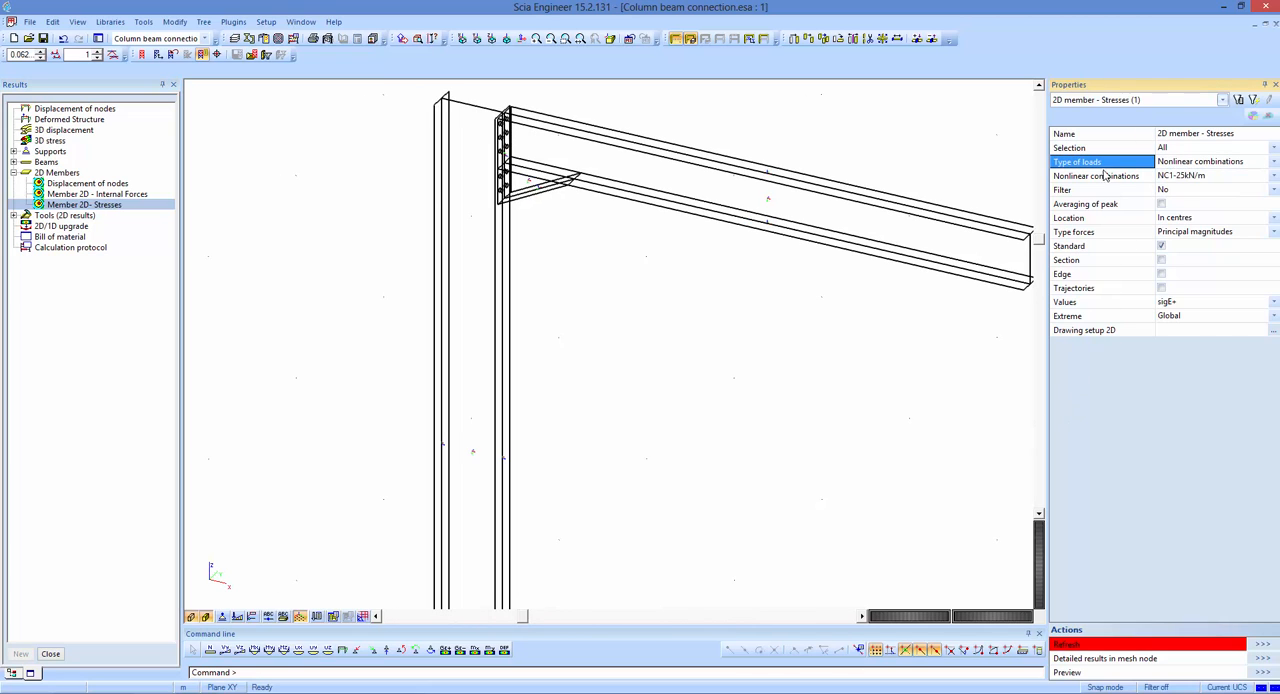
key(Escape)
Review the LC1 and LC2 load factors of the nonlinear combinations from NC1-3kN/m up to NC1-25kN/m.
click(85, 208)
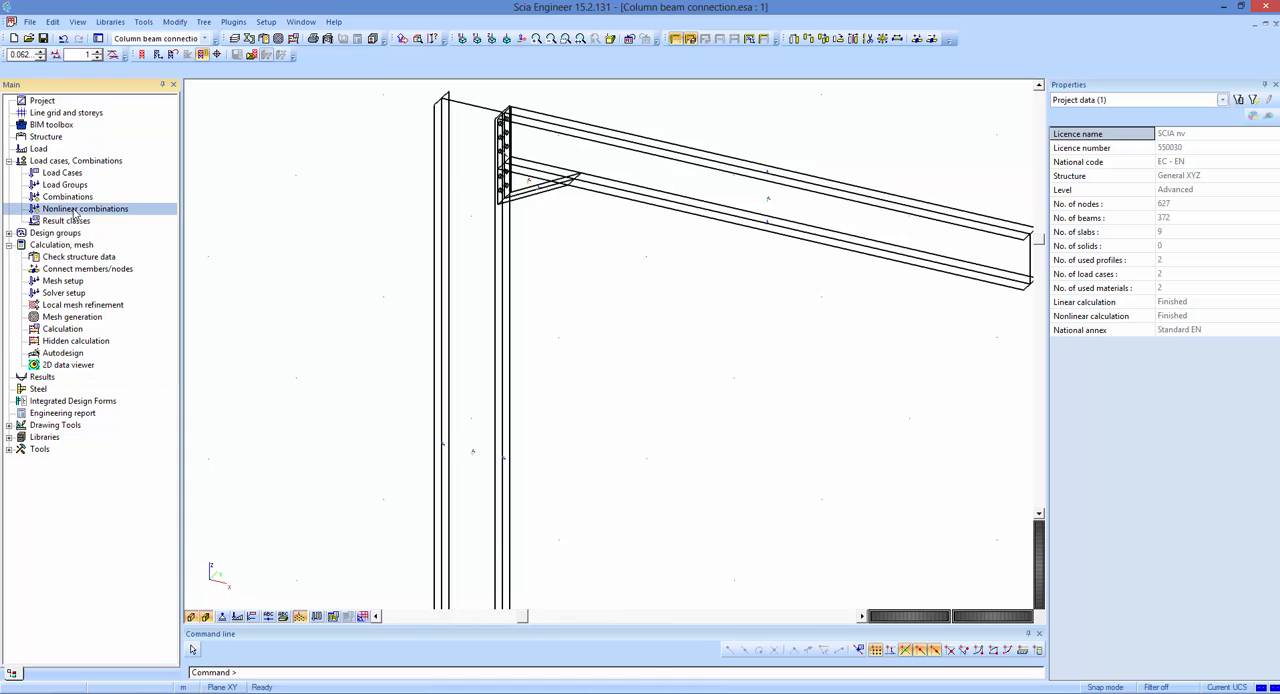
click(412, 205)
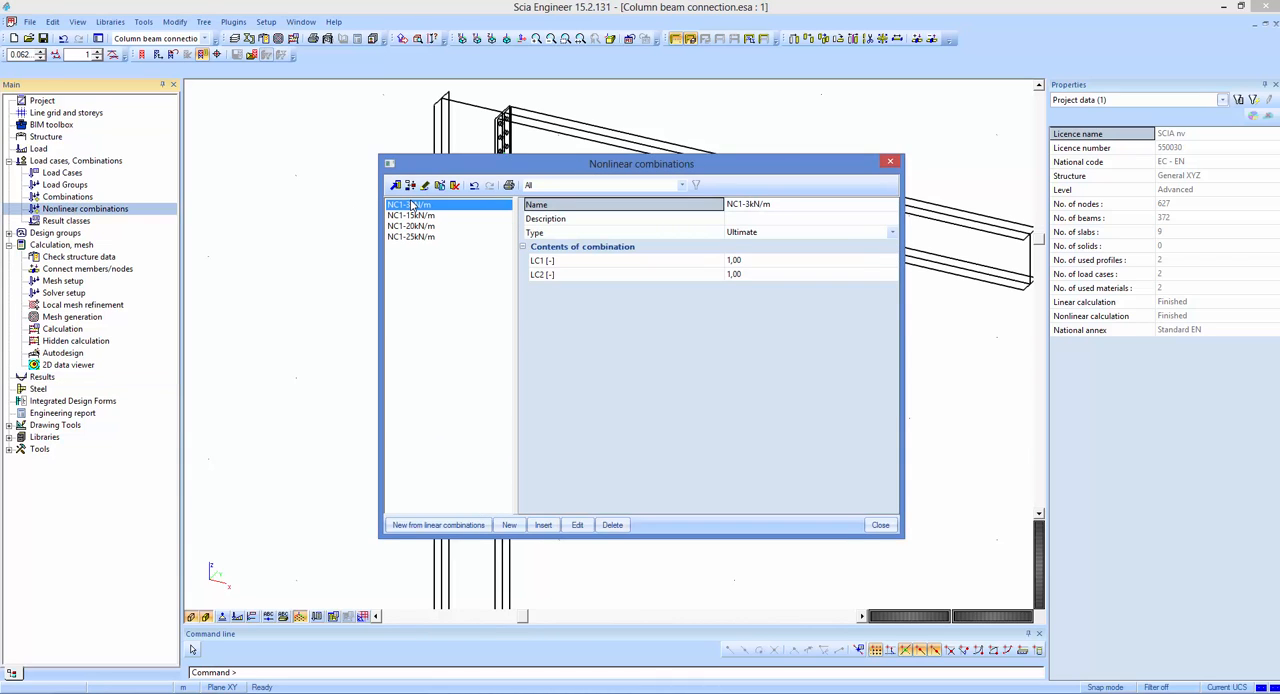
click(542, 262)
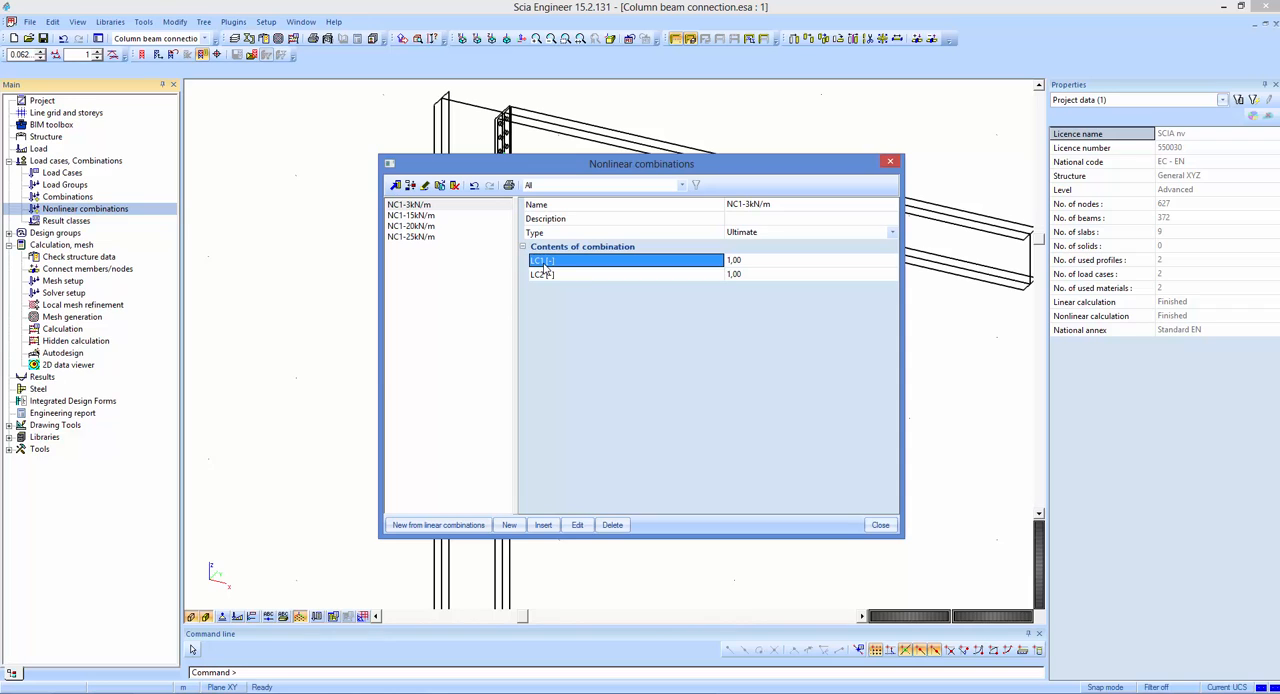
click(422, 205)
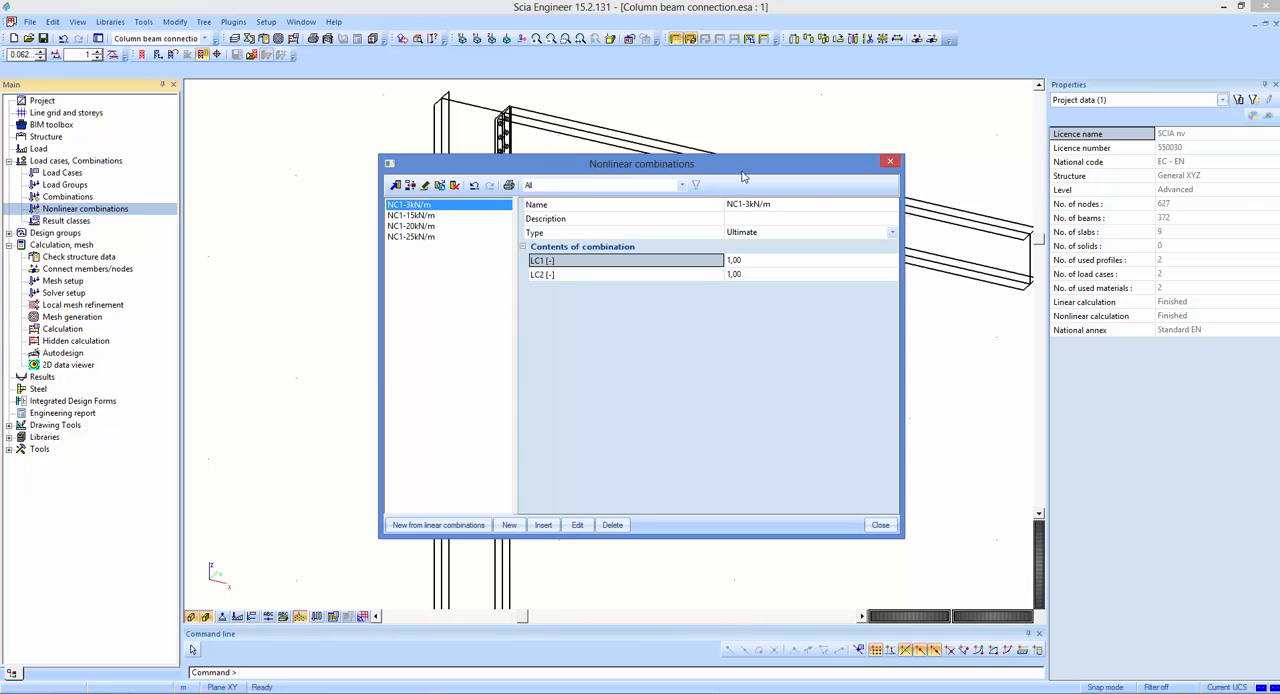
drag(700, 172, 699, 303)
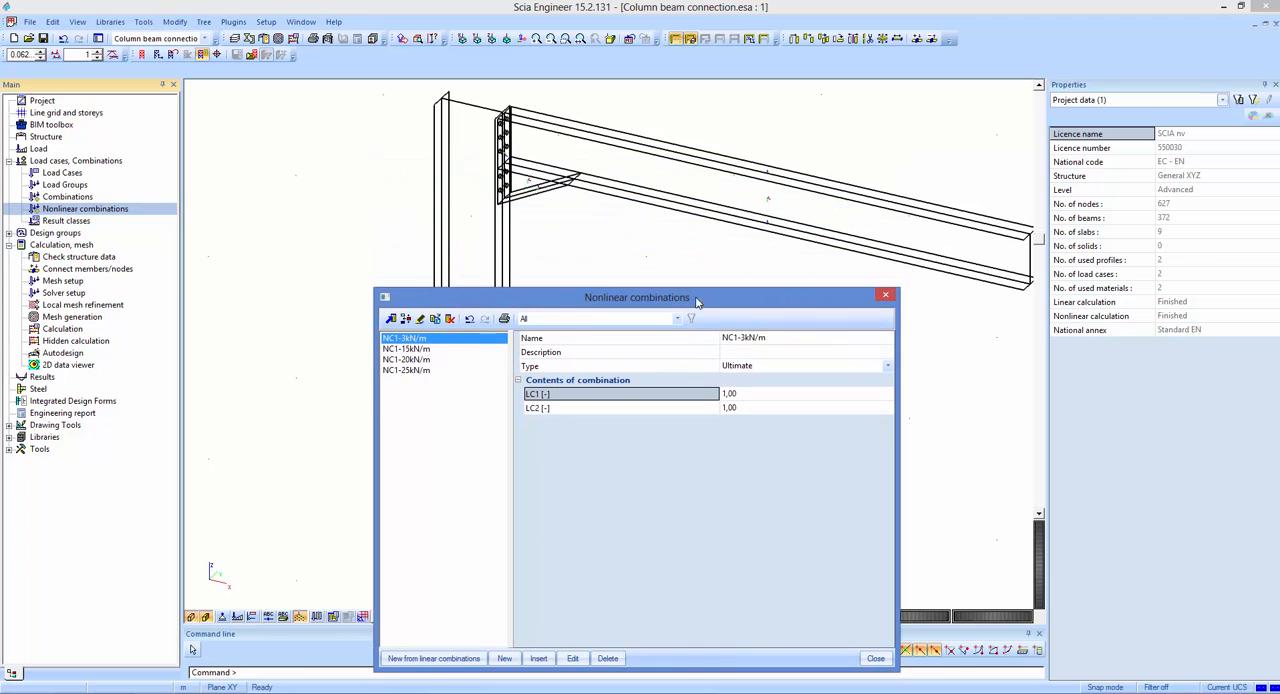
drag(591, 302, 596, 276)
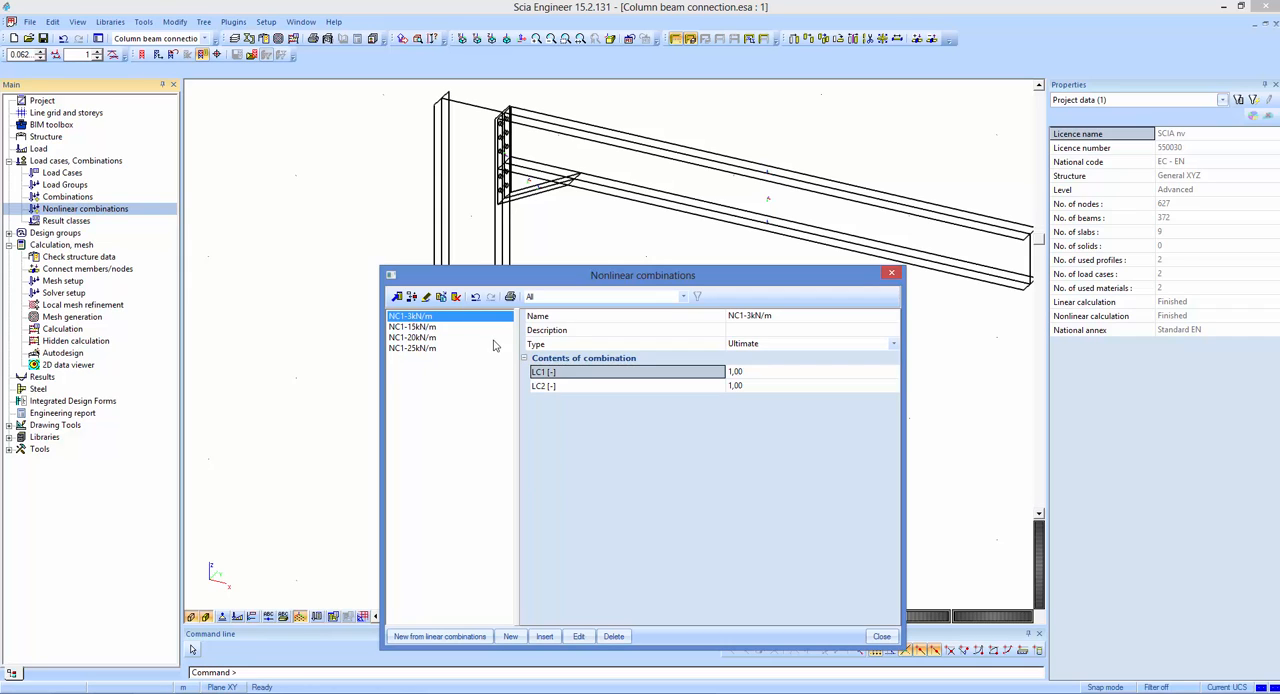
click(438, 326)
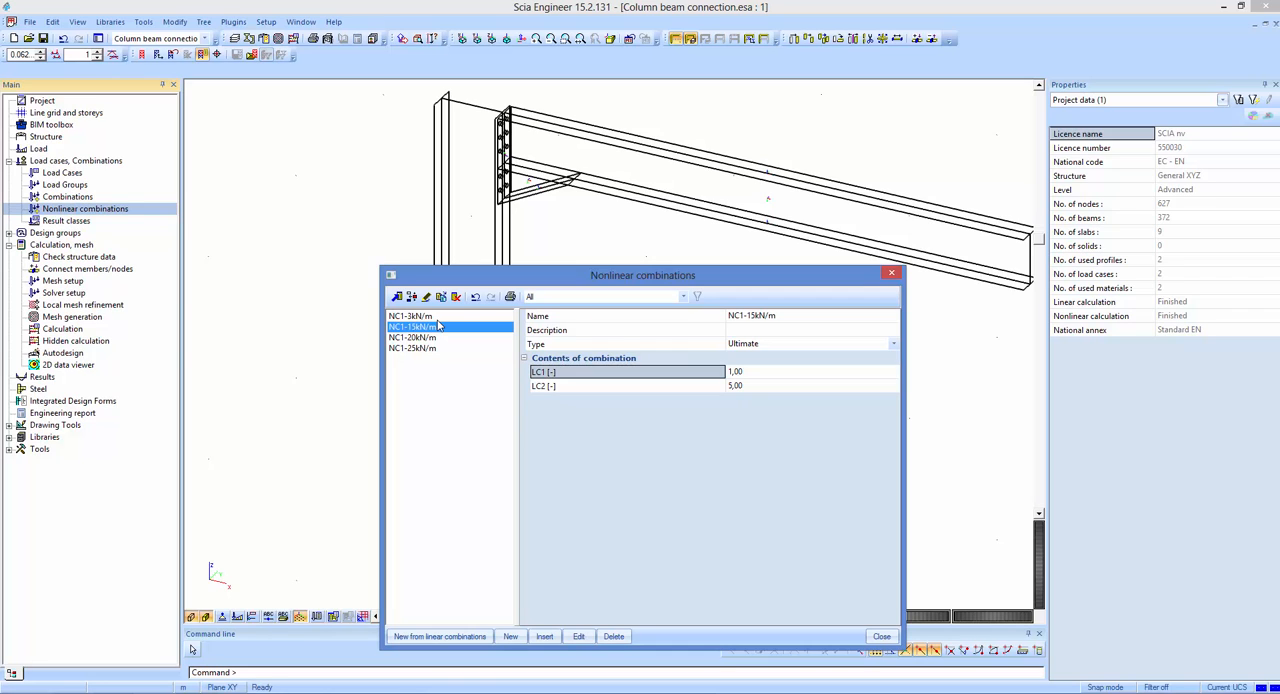
key(Down)
key(Down)
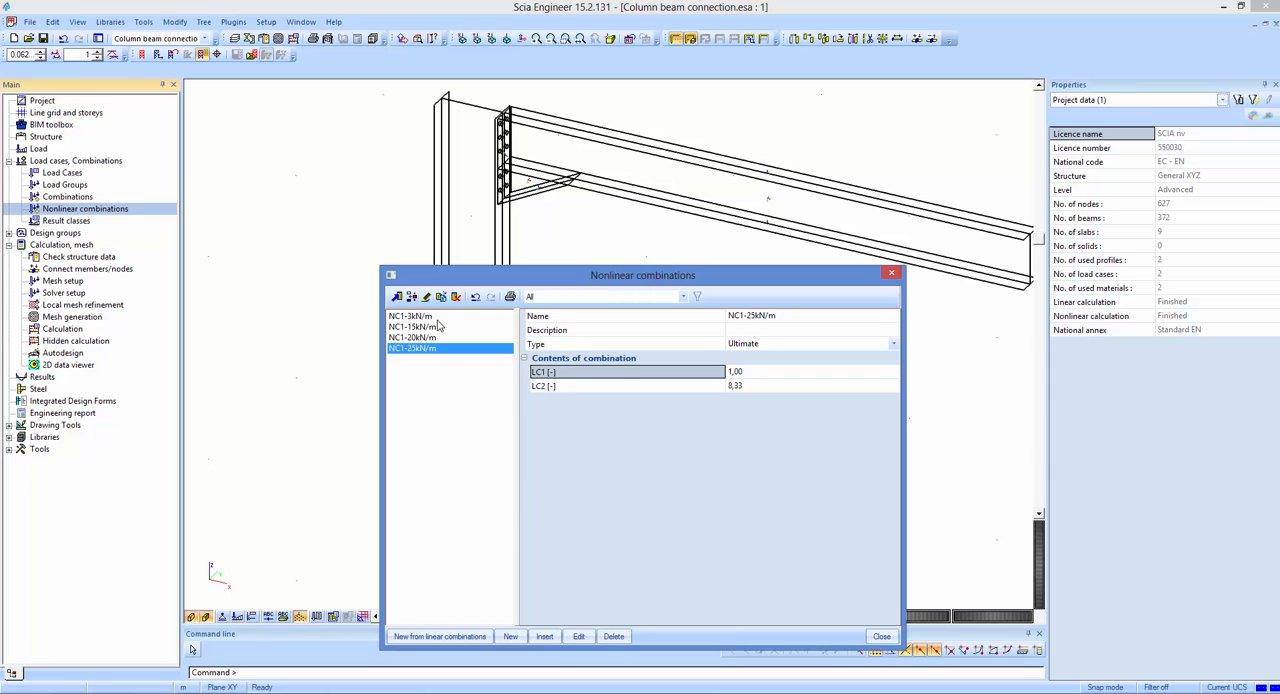
click(892, 273)
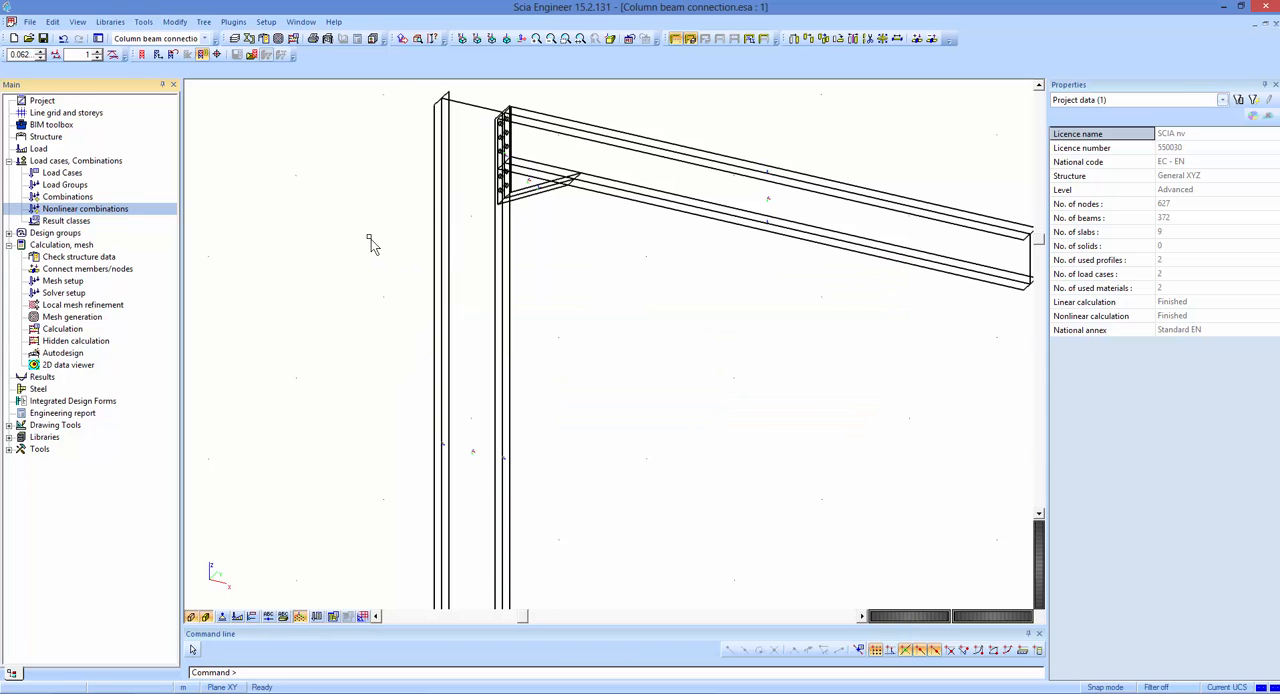
Display the 2D member stress sigE+ for nonlinear combination NC1-3kN/m and examine it around the beam-column connection.
click(60, 379)
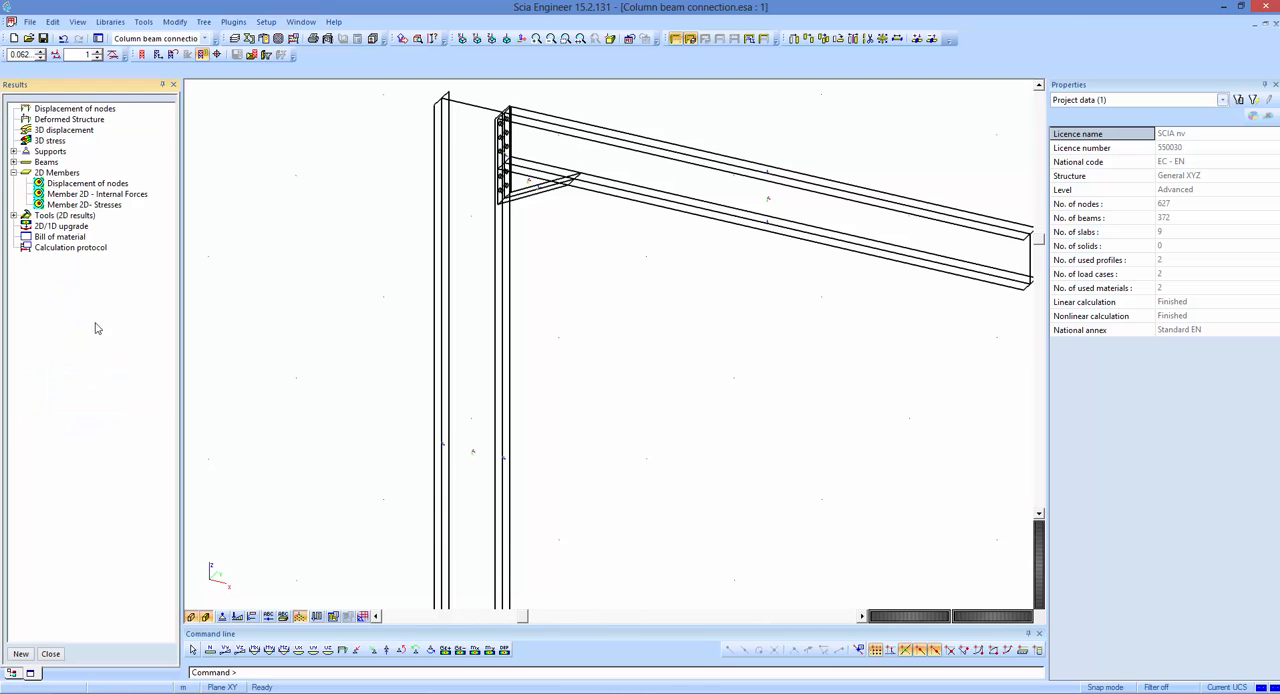
click(116, 206)
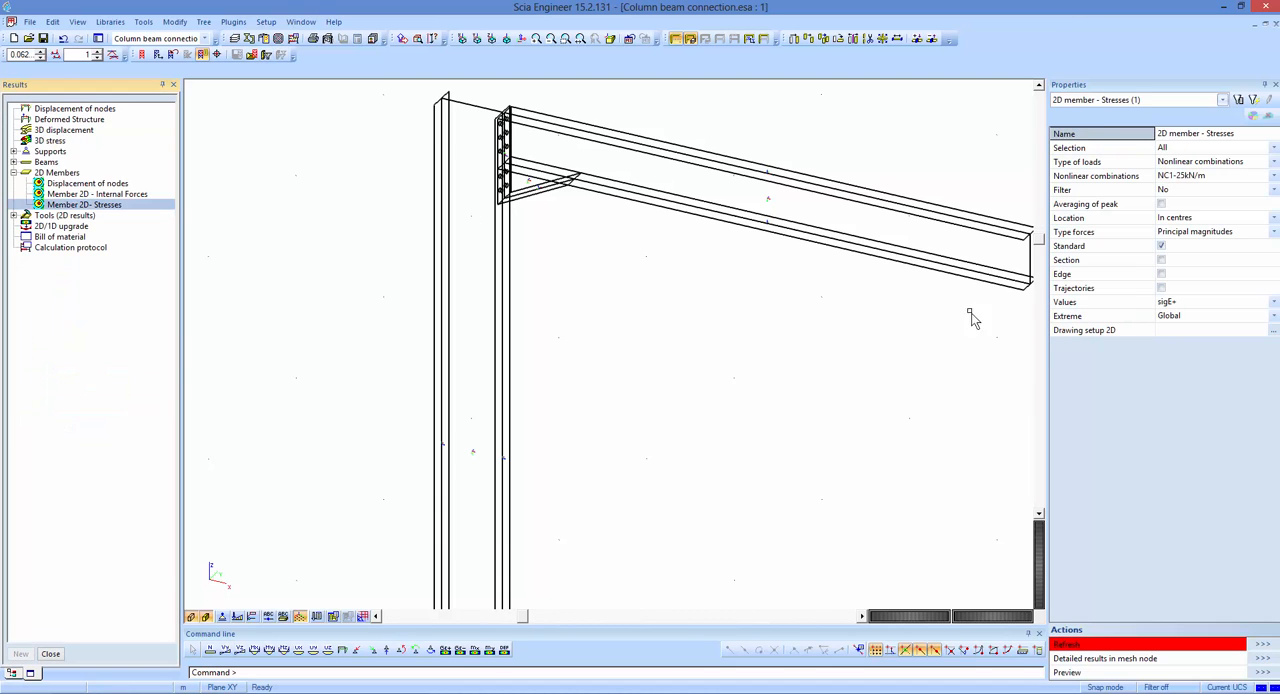
click(1186, 176)
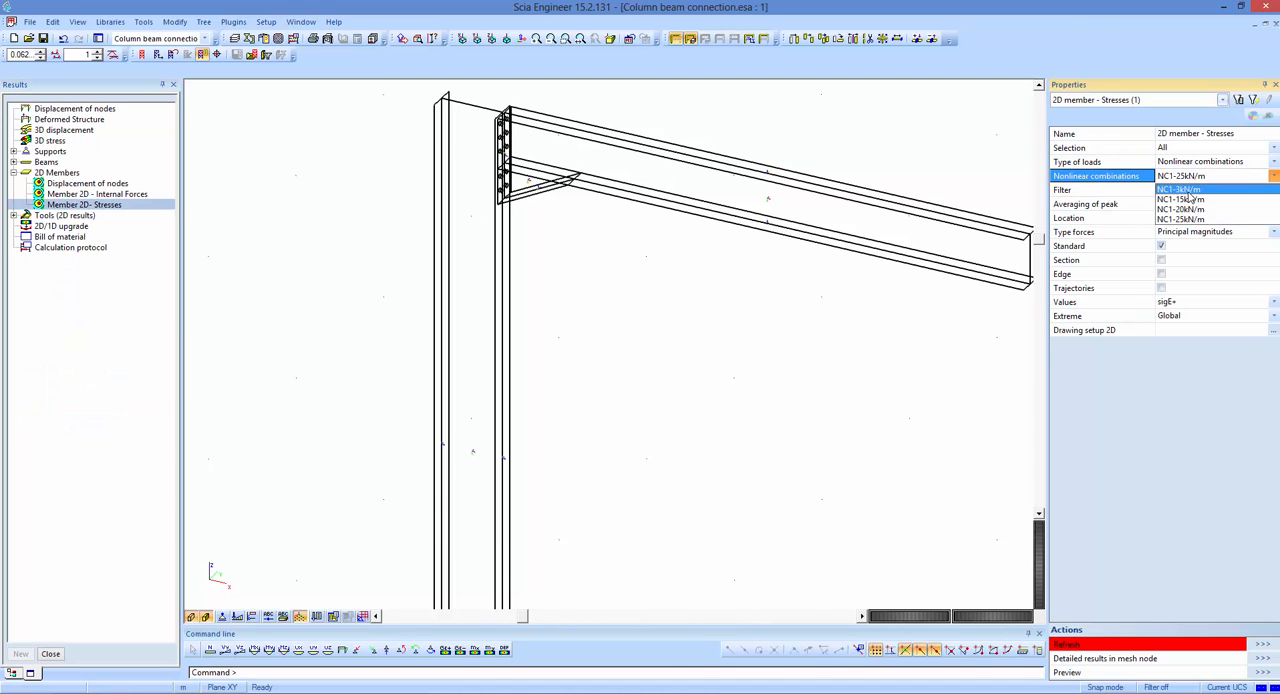
click(1195, 198)
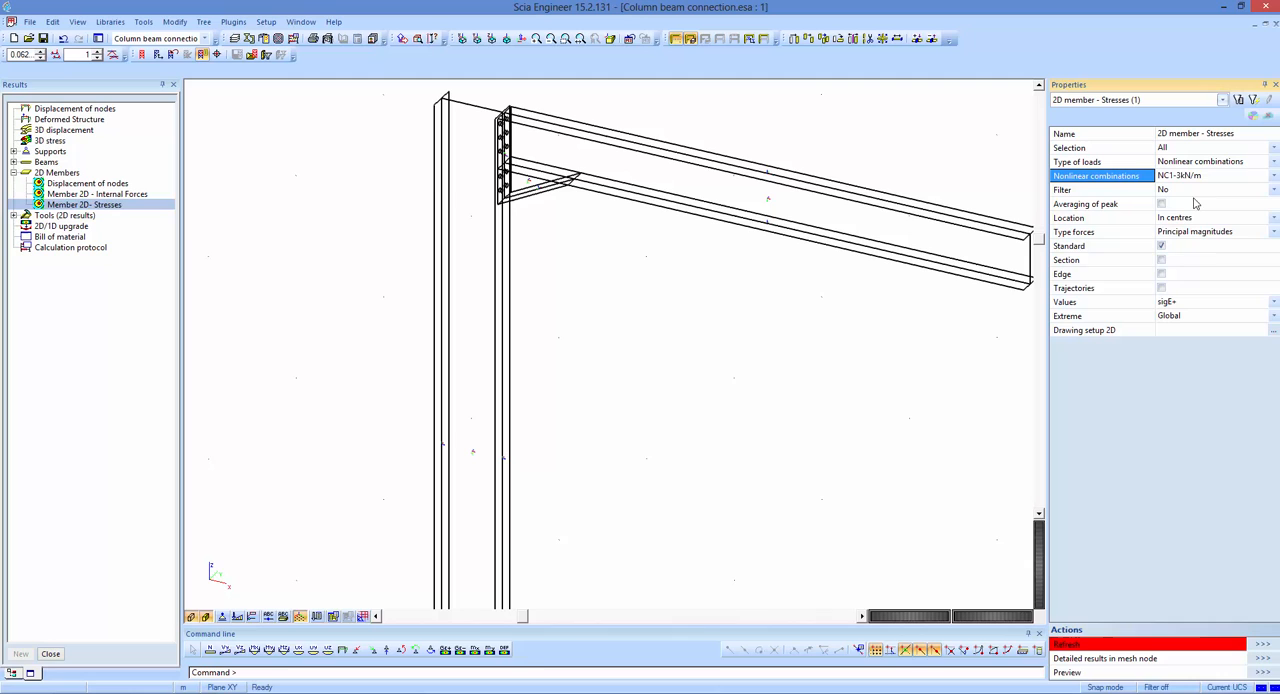
click(1263, 644)
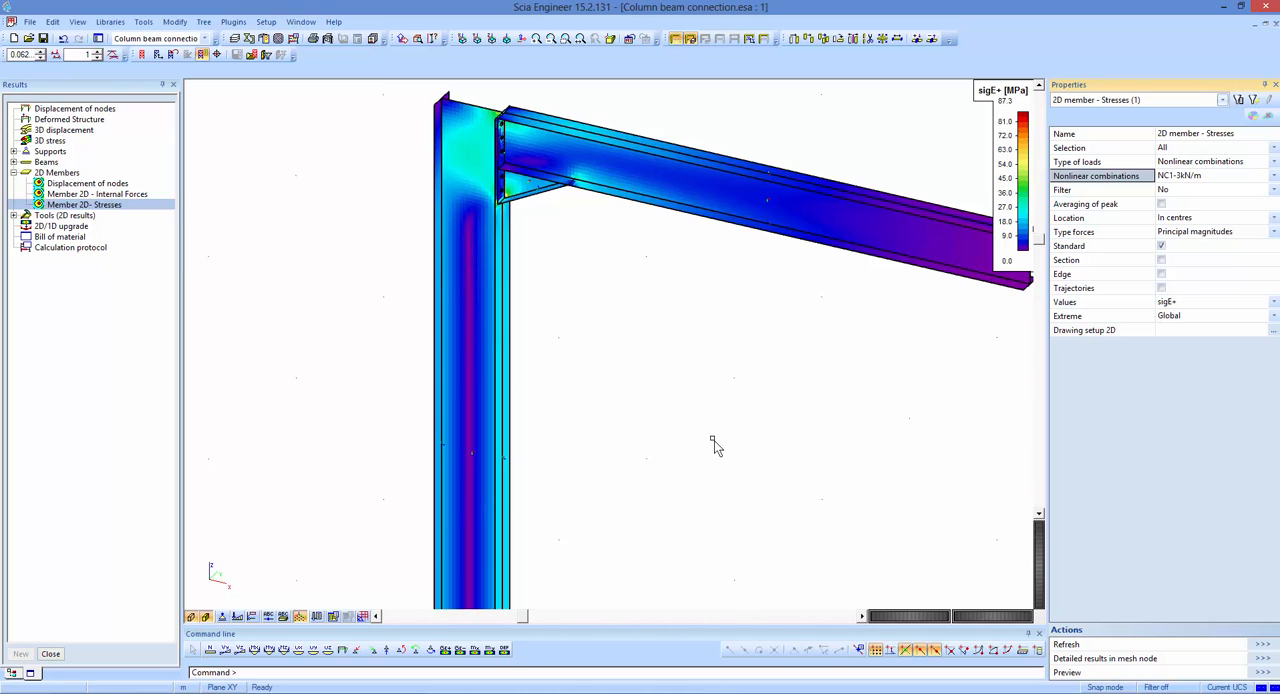
ctrl+right_drag(696, 427, 728, 425)
middle_drag(686, 377, 714, 375)
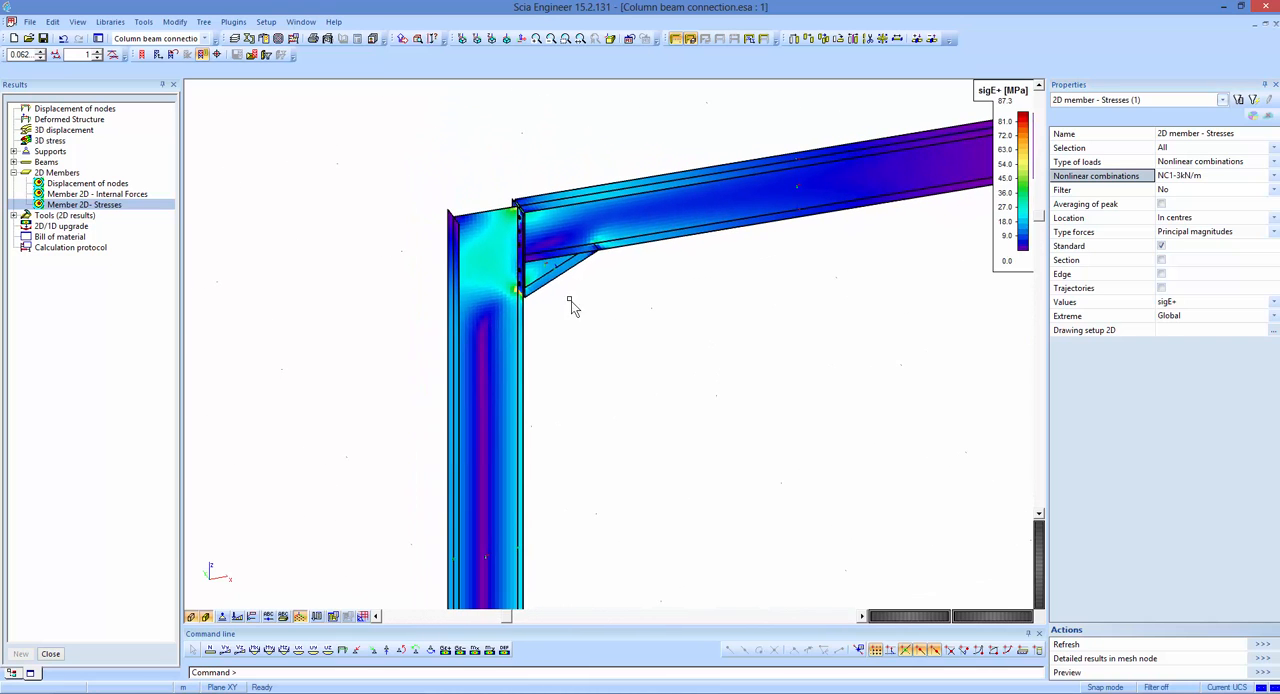
scroll(498, 205, up, 3)
scroll(540, 177, up, 3)
scroll(551, 166, down, 6)
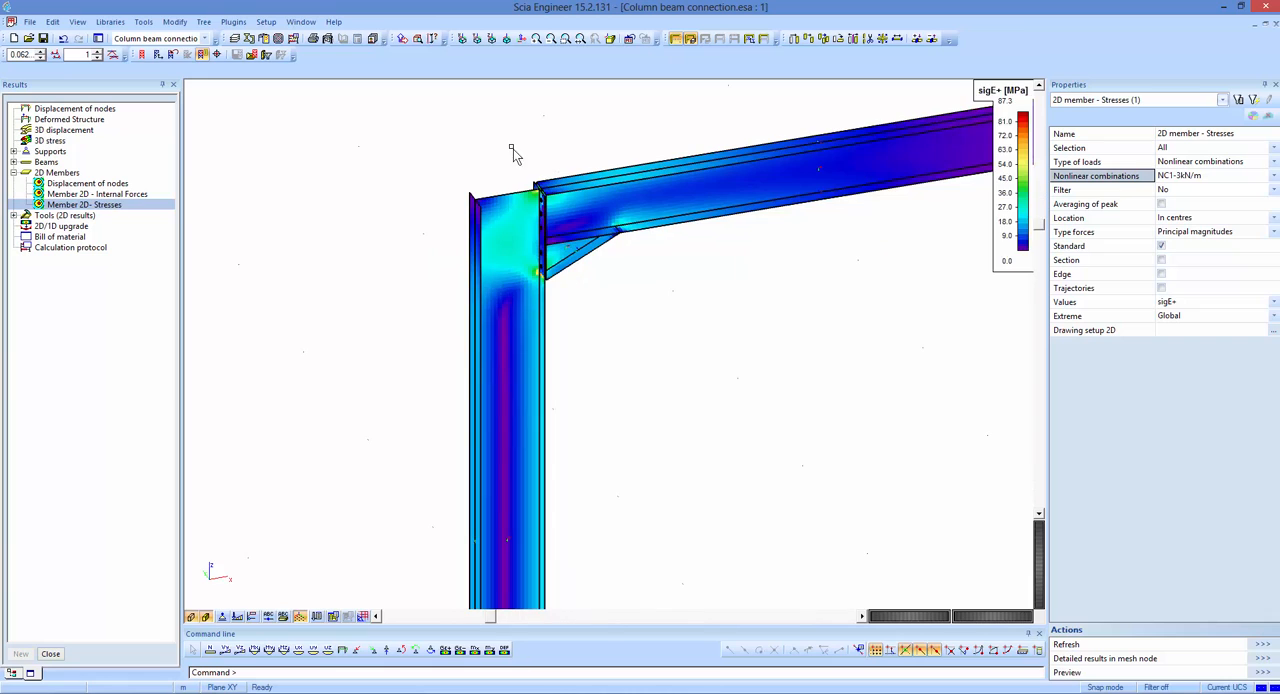
middle_drag(513, 149, 517, 127)
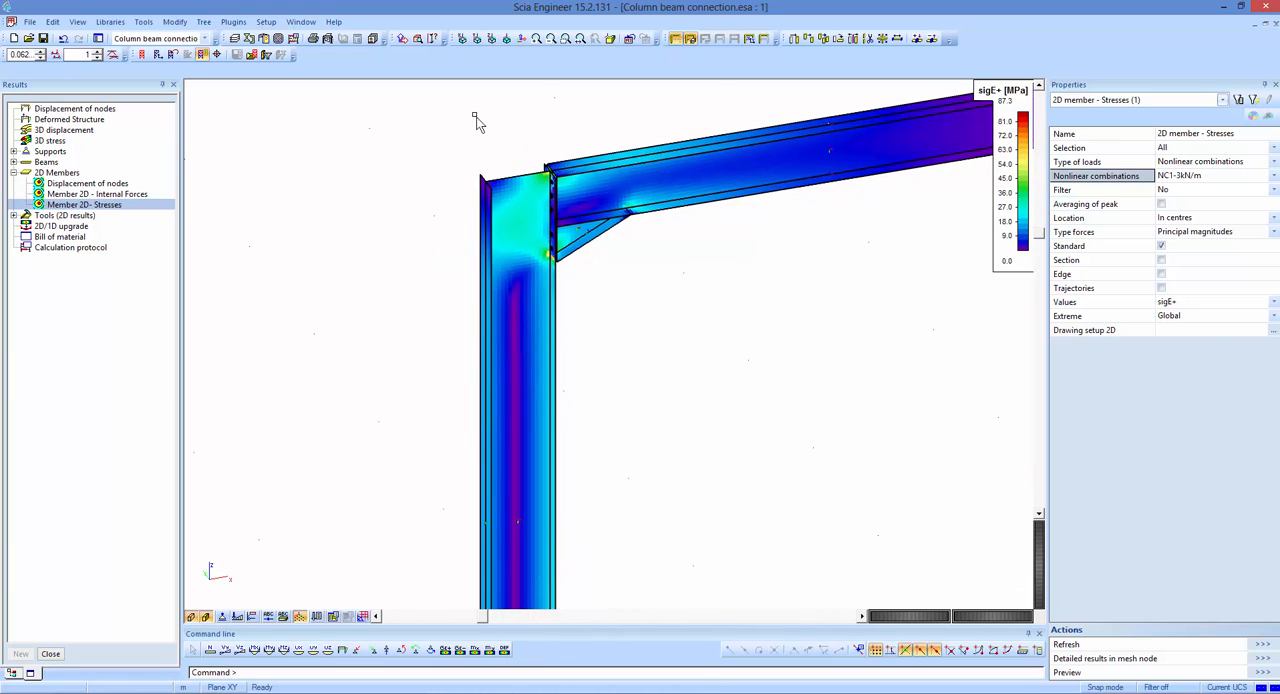
List only the used materials in the material library and check the nonlinear behaviour and yield strength of S 235.
click(115, 22)
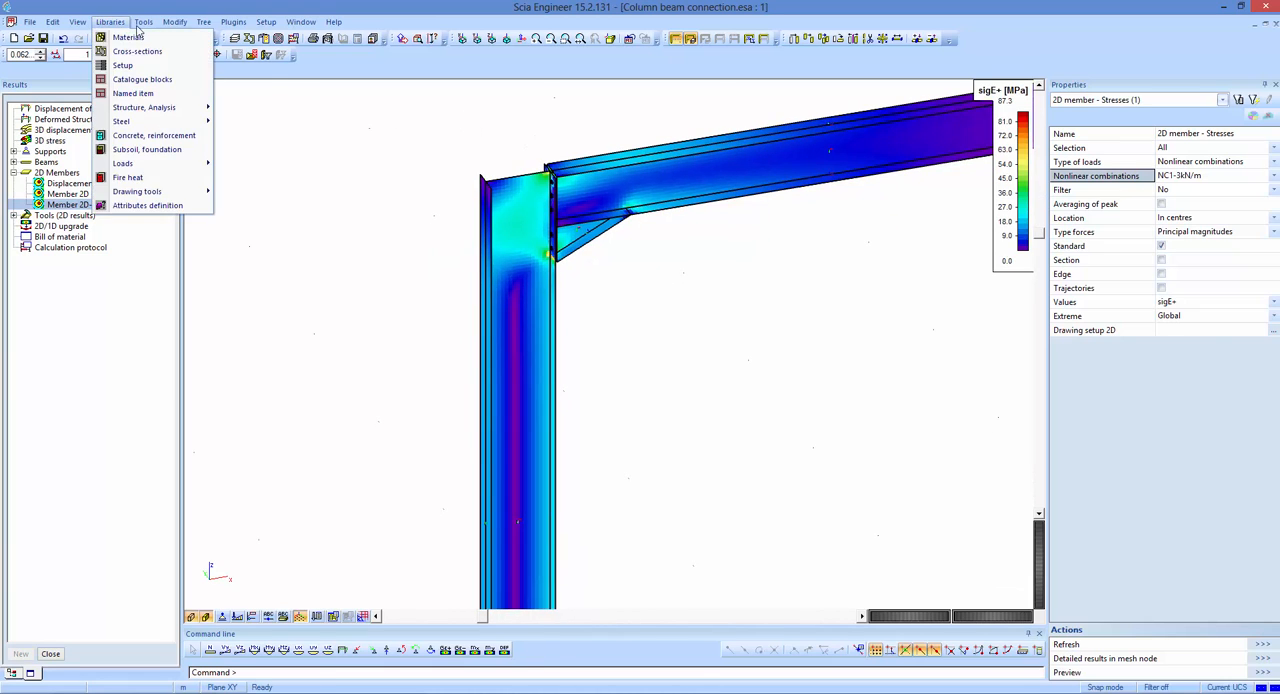
click(128, 37)
click(640, 181)
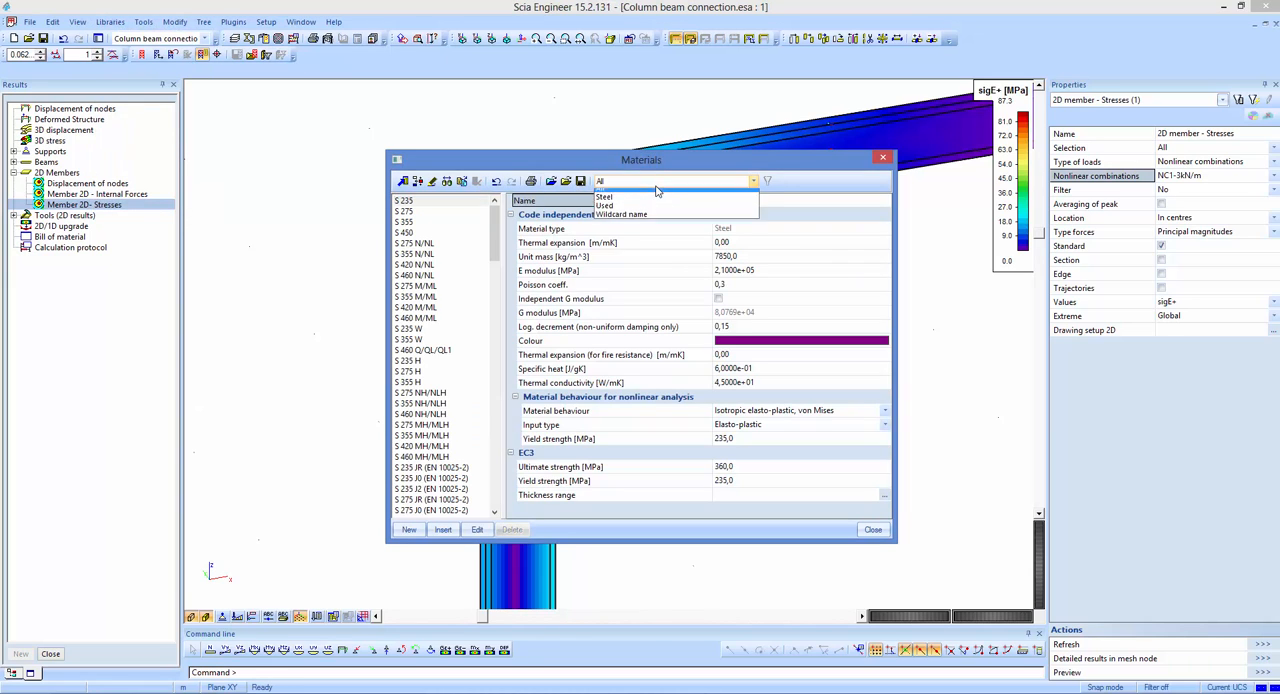
click(637, 212)
click(417, 213)
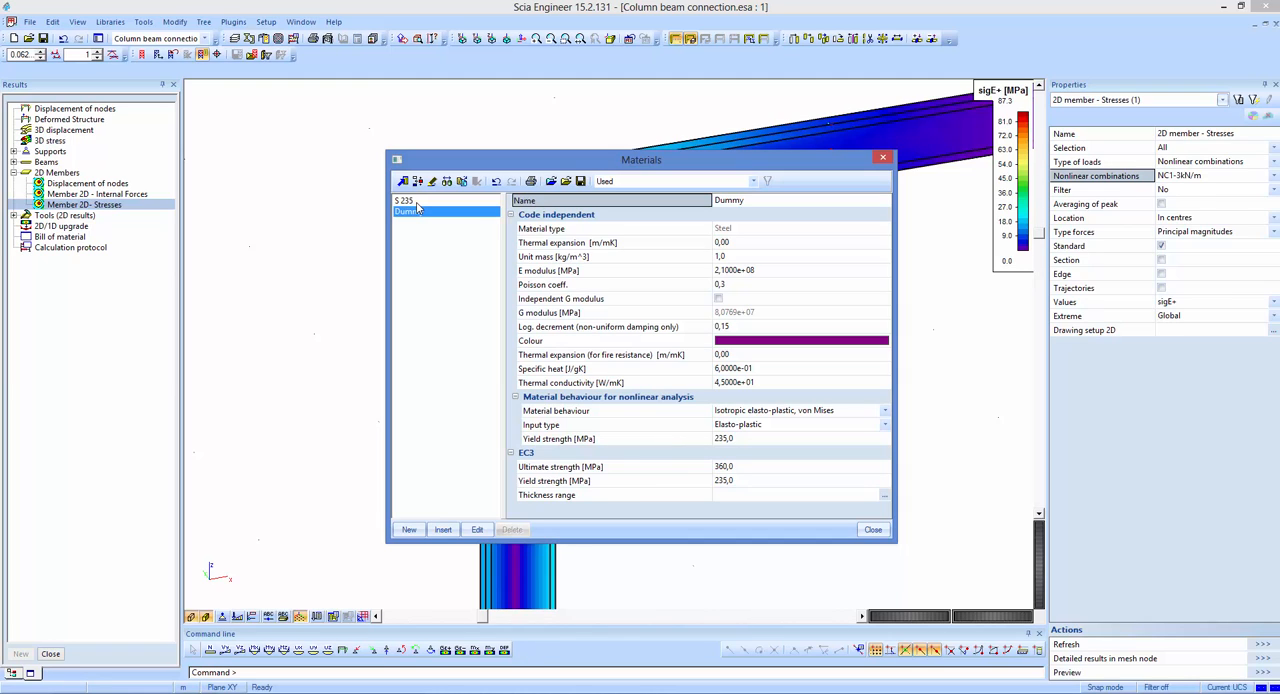
click(417, 203)
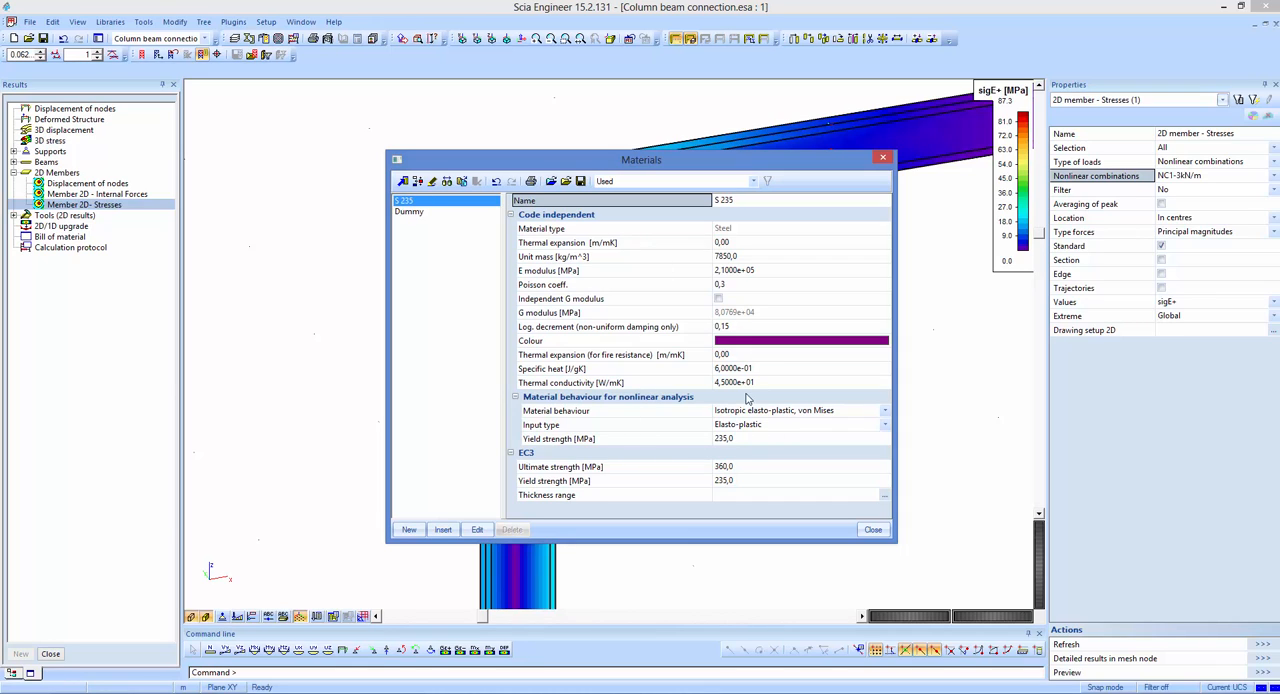
click(668, 414)
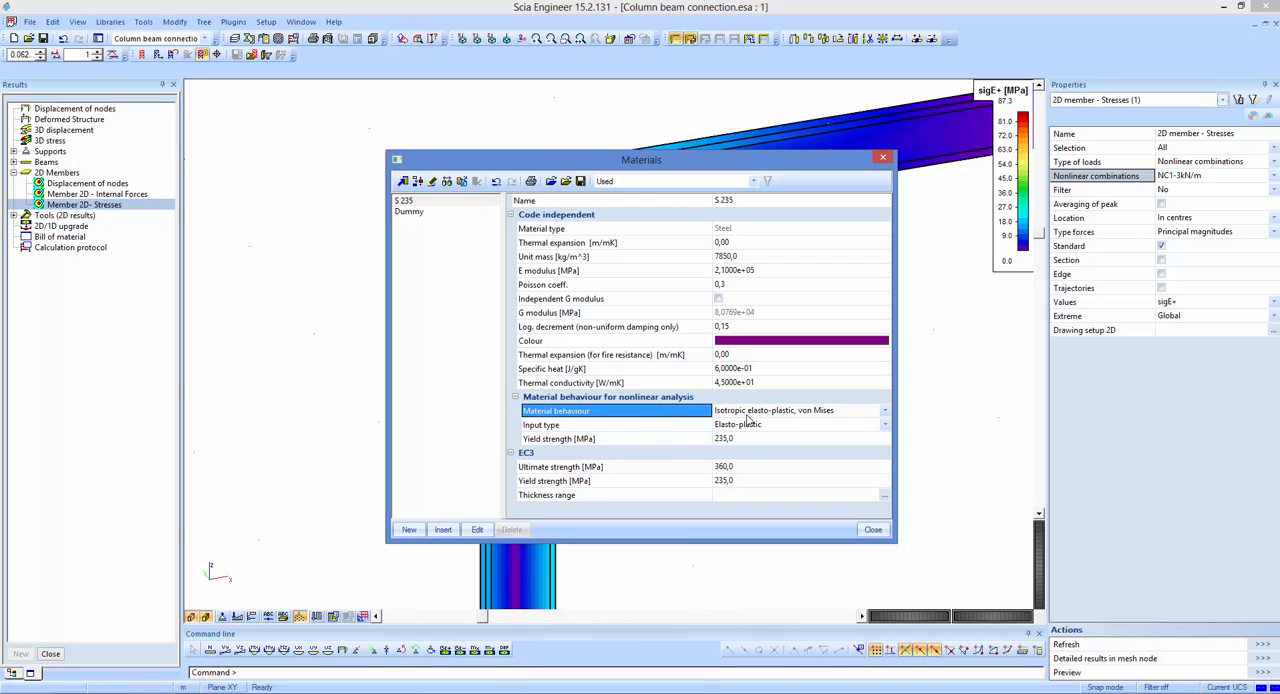
click(686, 439)
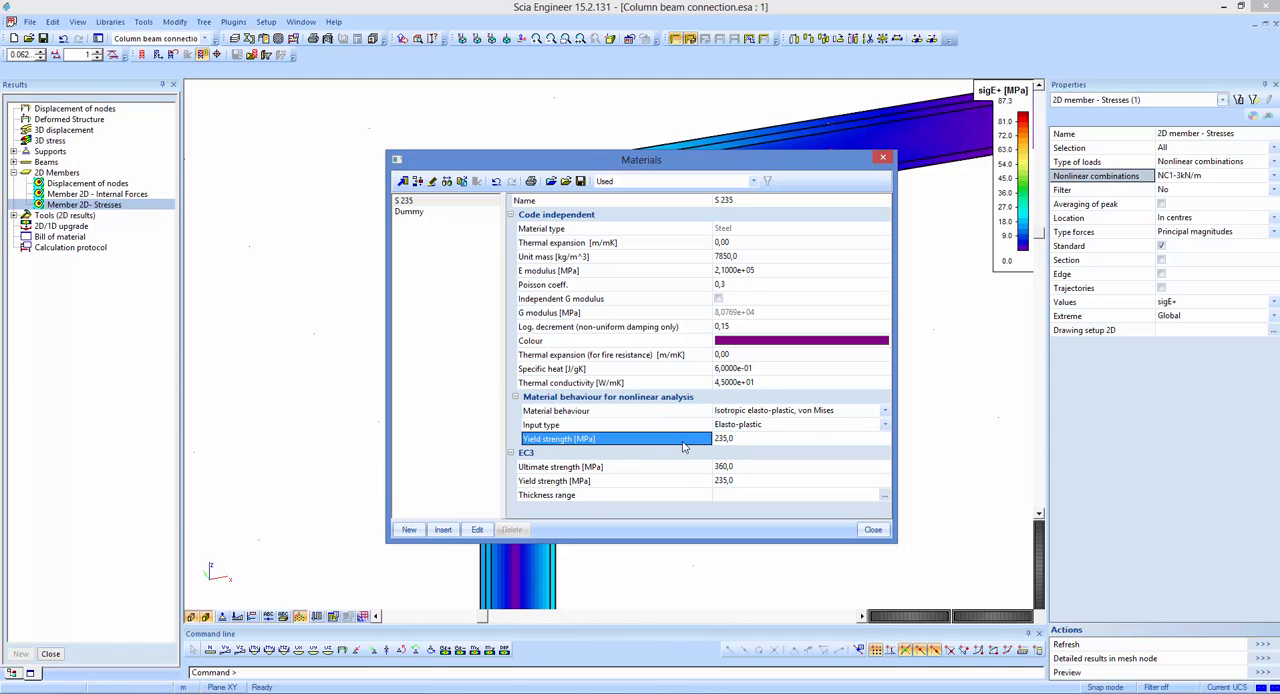
click(883, 157)
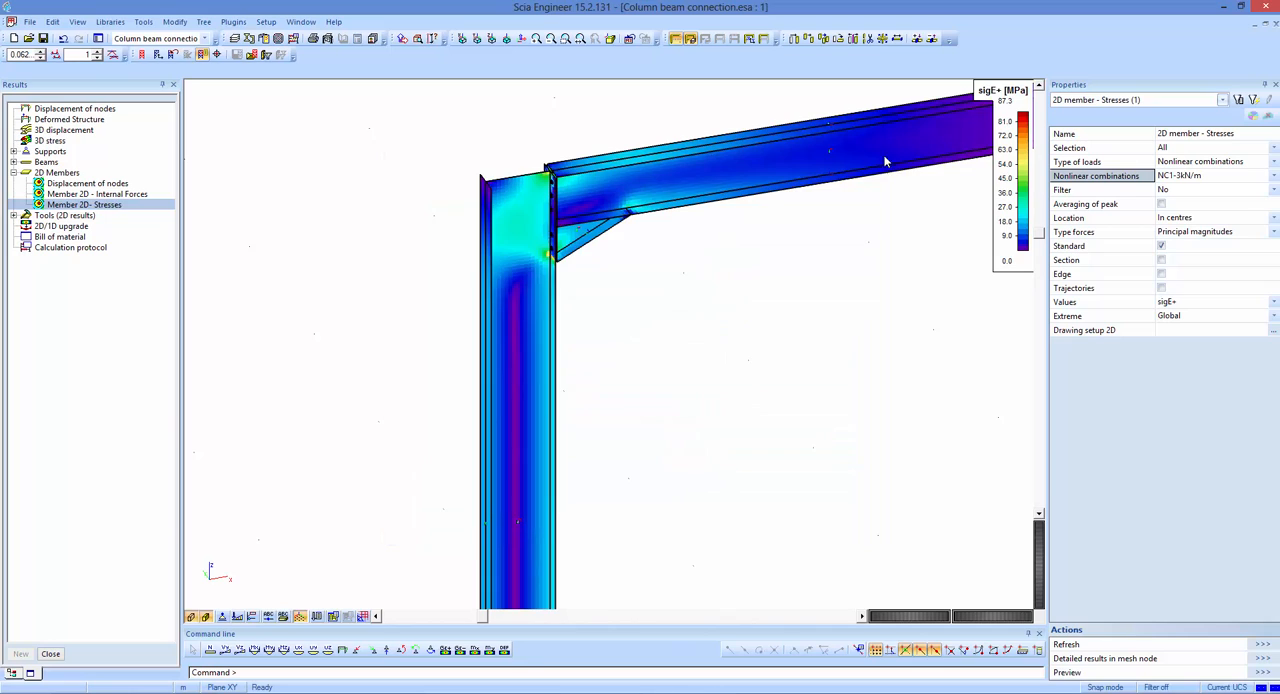
Display the sigE+ stresses for nonlinear combination NC1-15kN/m and examine the column web and end plate at the connection.
click(1186, 177)
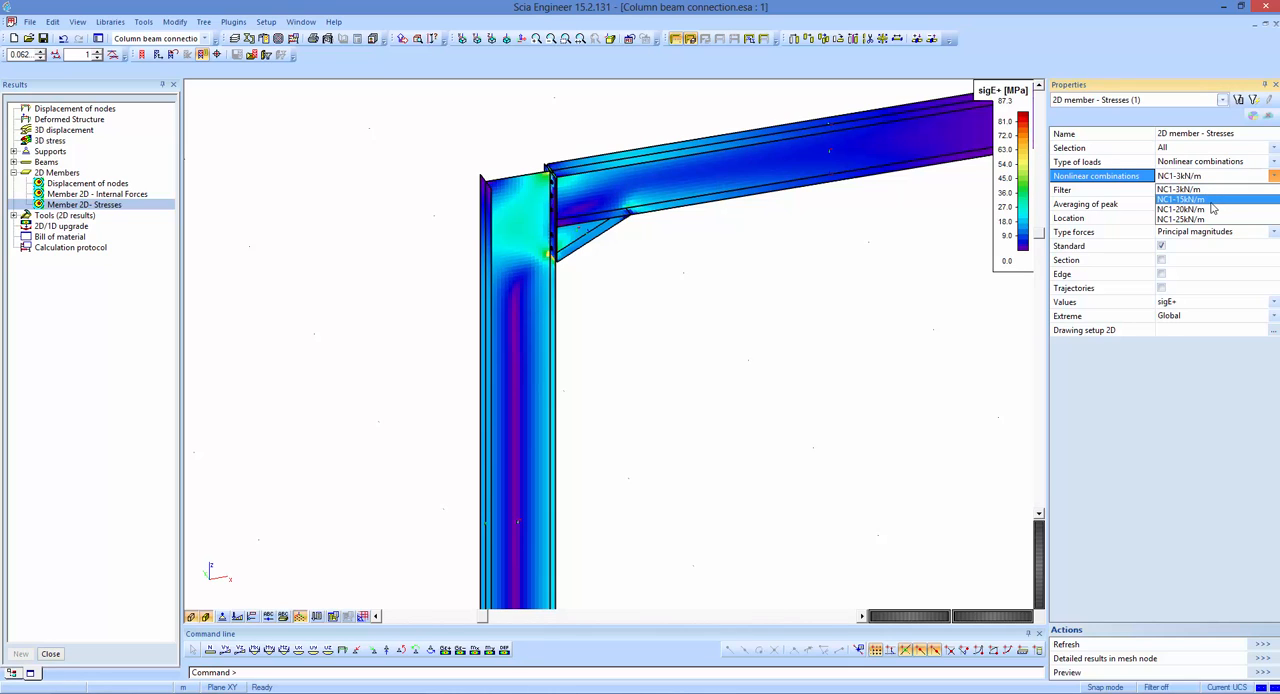
click(1212, 204)
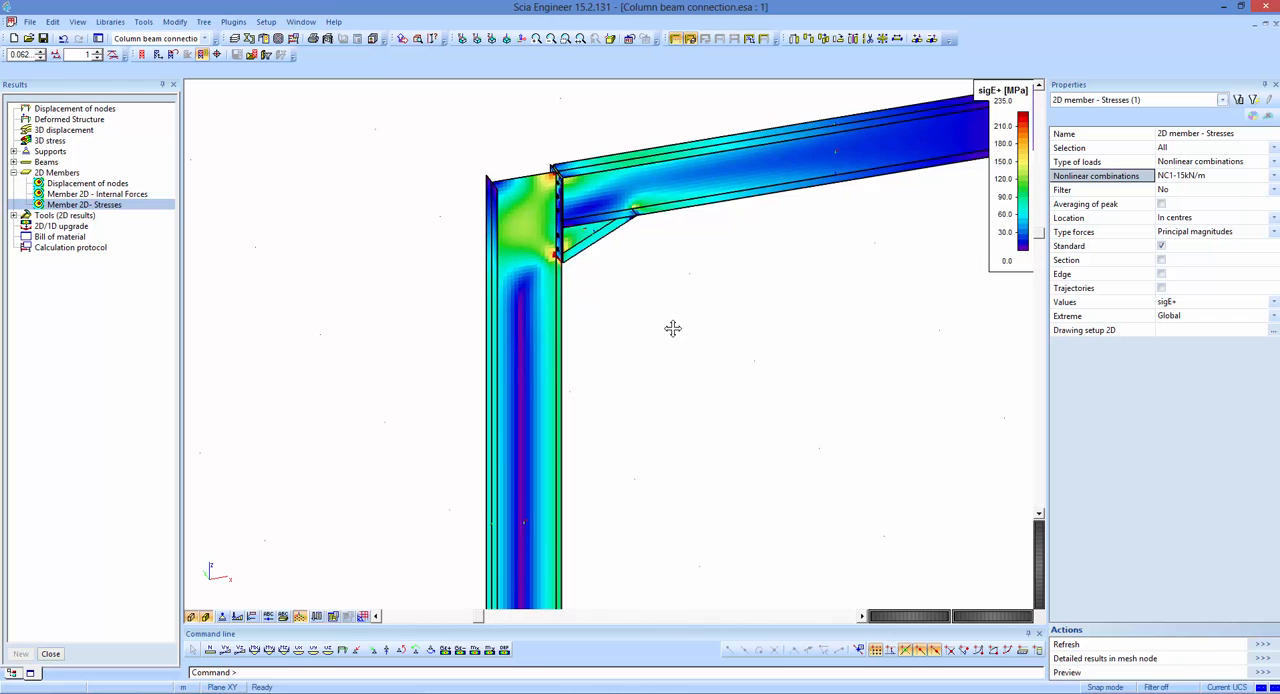
scroll(520, 174, up, 5)
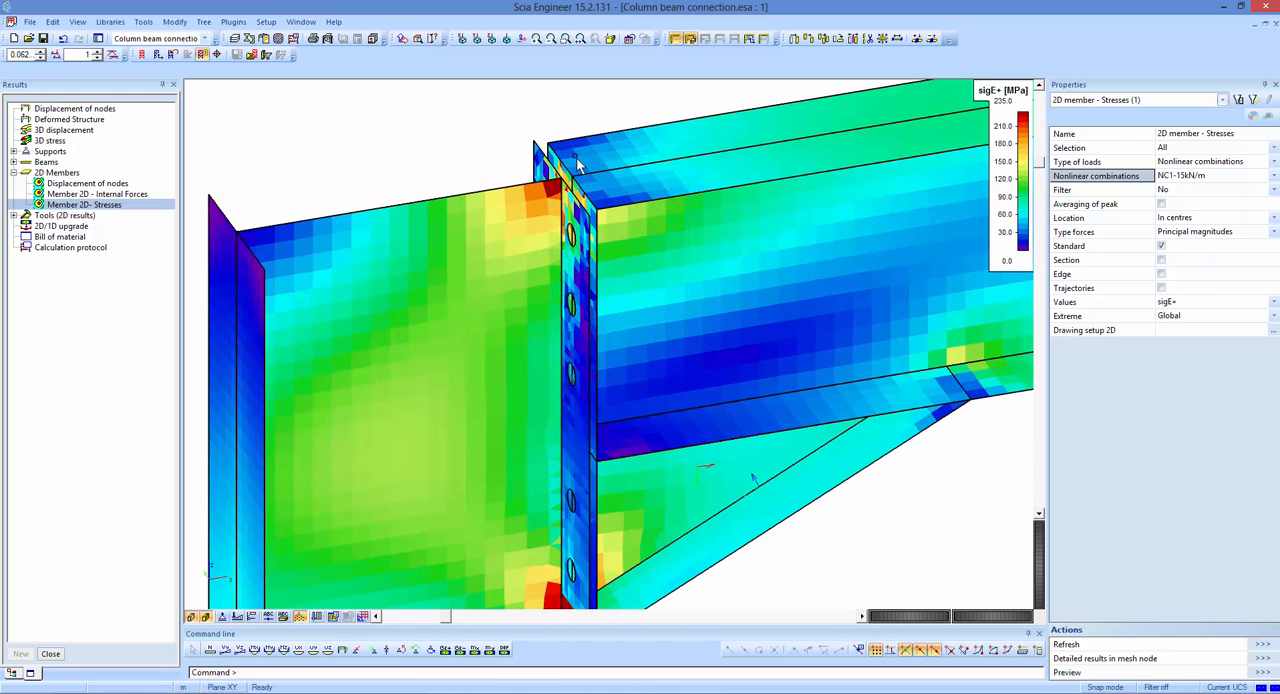
middle_drag(576, 207, 591, 117)
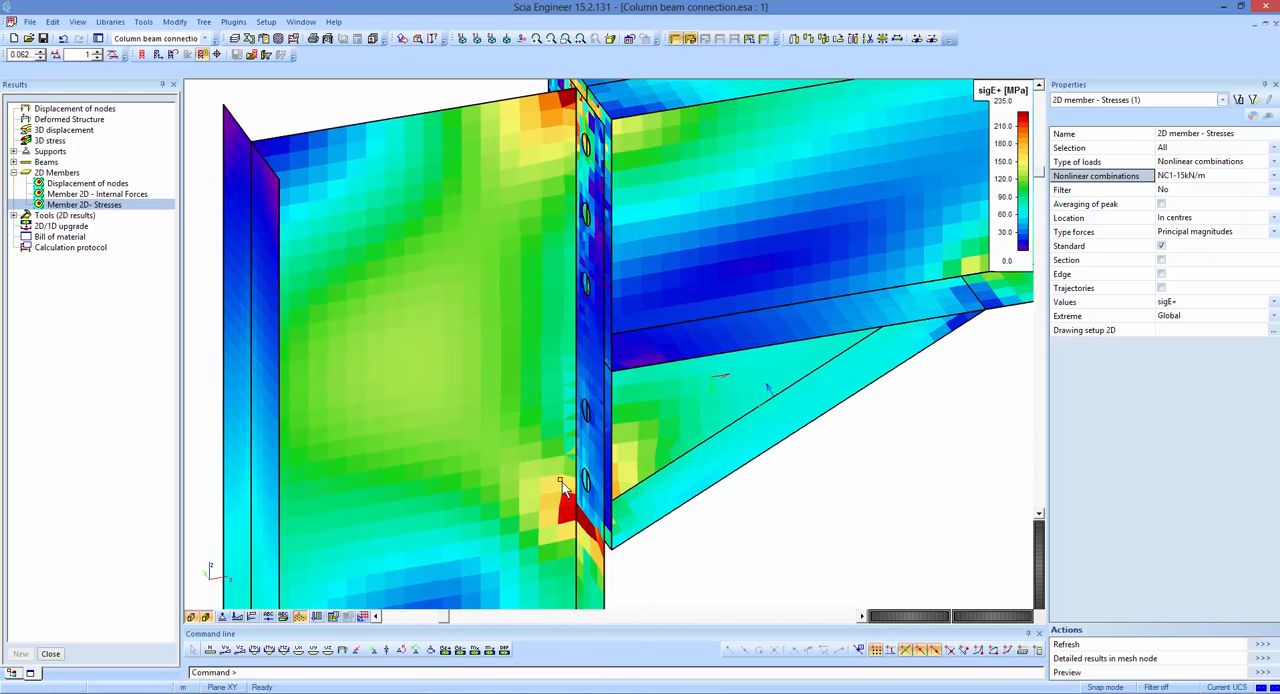
scroll(614, 516, down, 2)
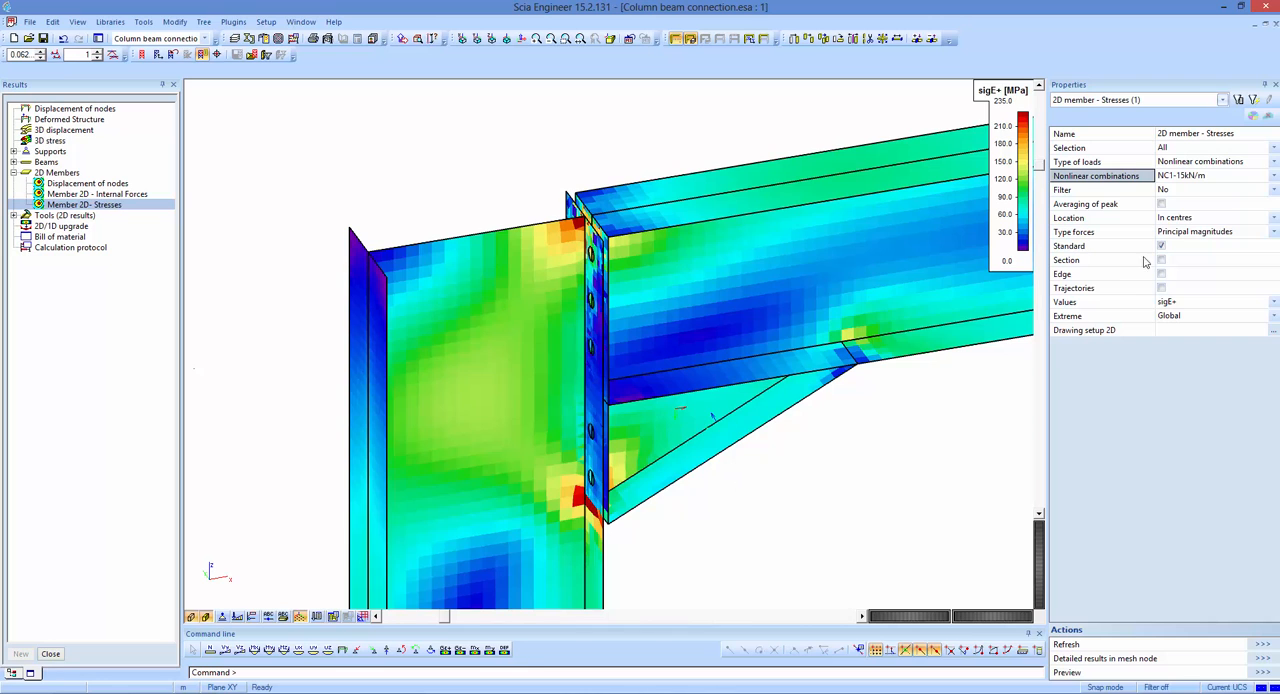
Display the sigE+ stresses for nonlinear combination NC1-20kN/m and examine the connection zone.
click(1186, 176)
click(1185, 200)
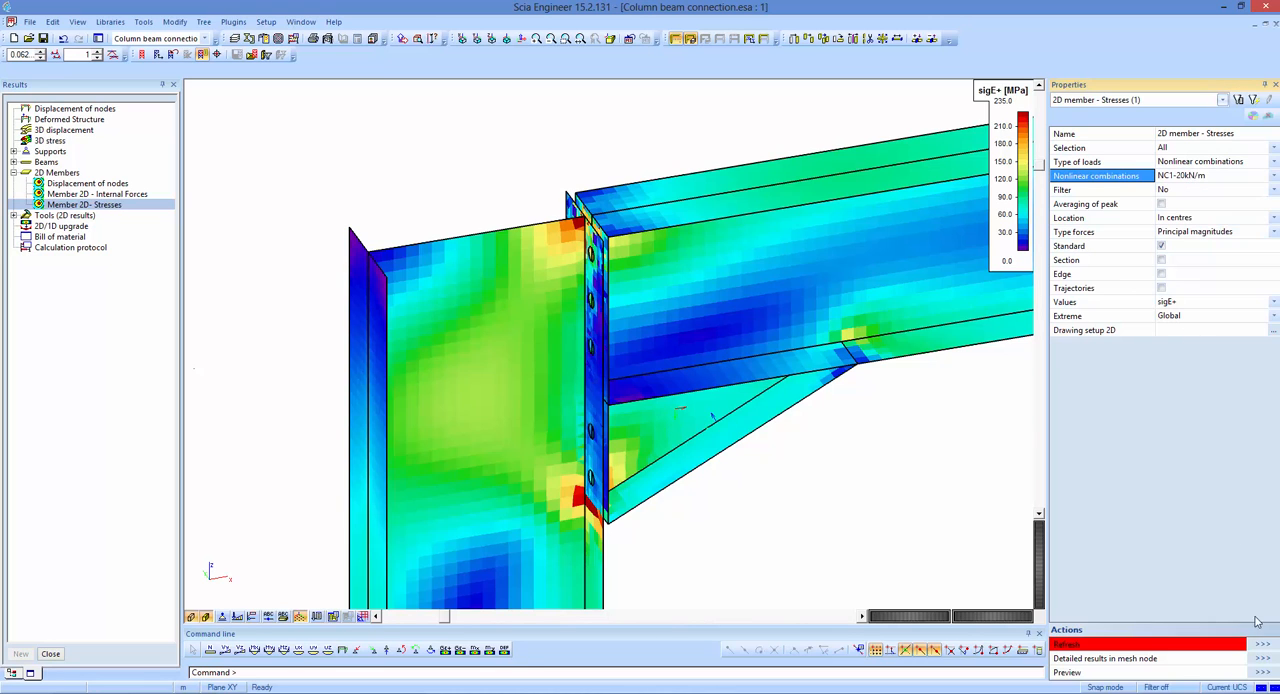
middle_drag(791, 567, 789, 530)
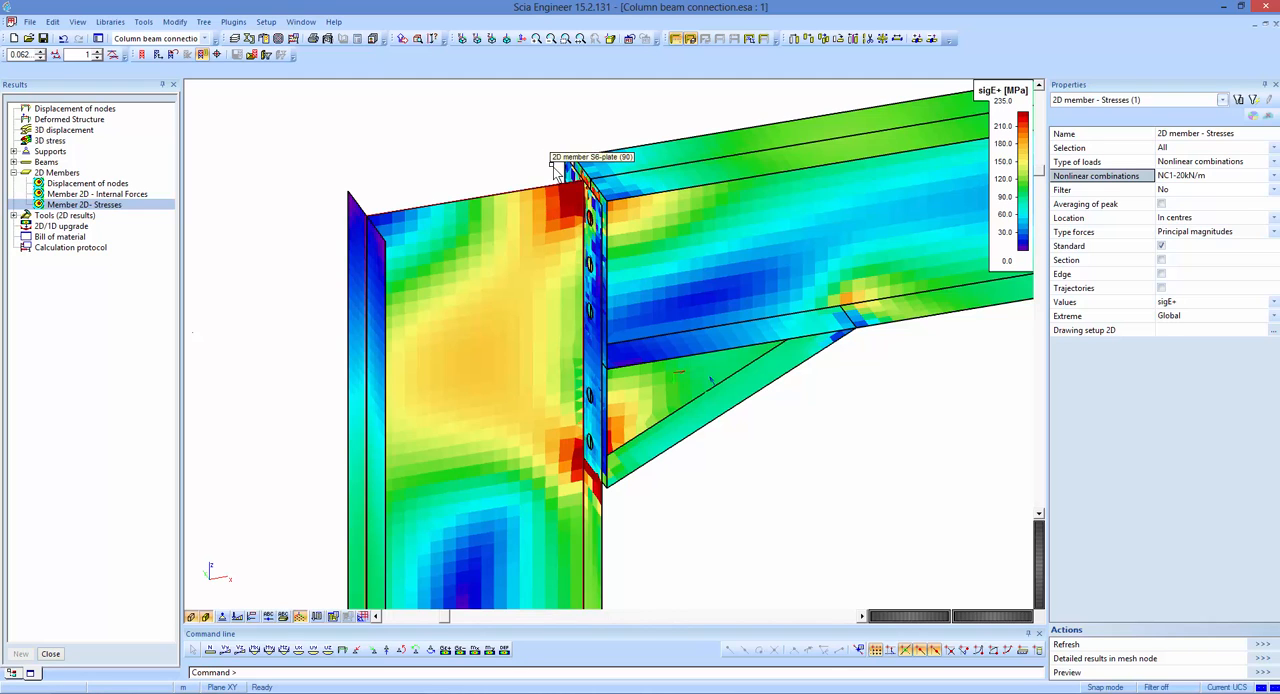
Display the 2D member sigE+ stresses for nonlinear combination NC1-25kN/m.
click(1199, 176)
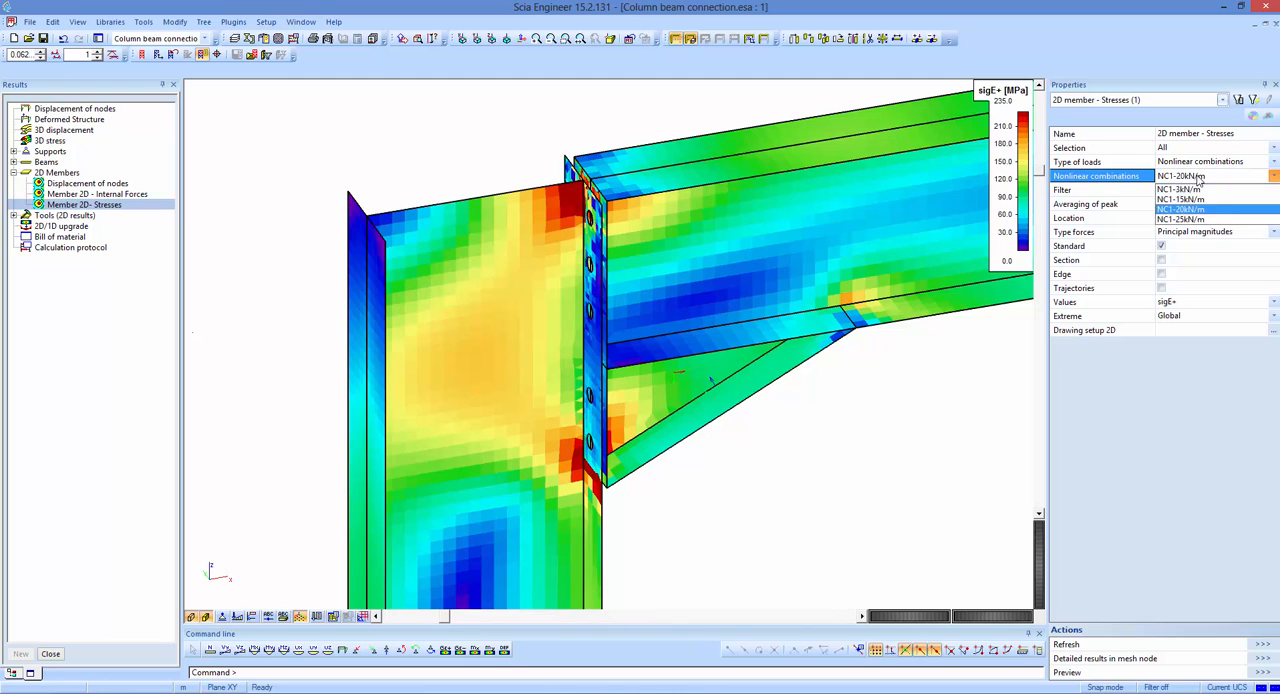
click(1218, 219)
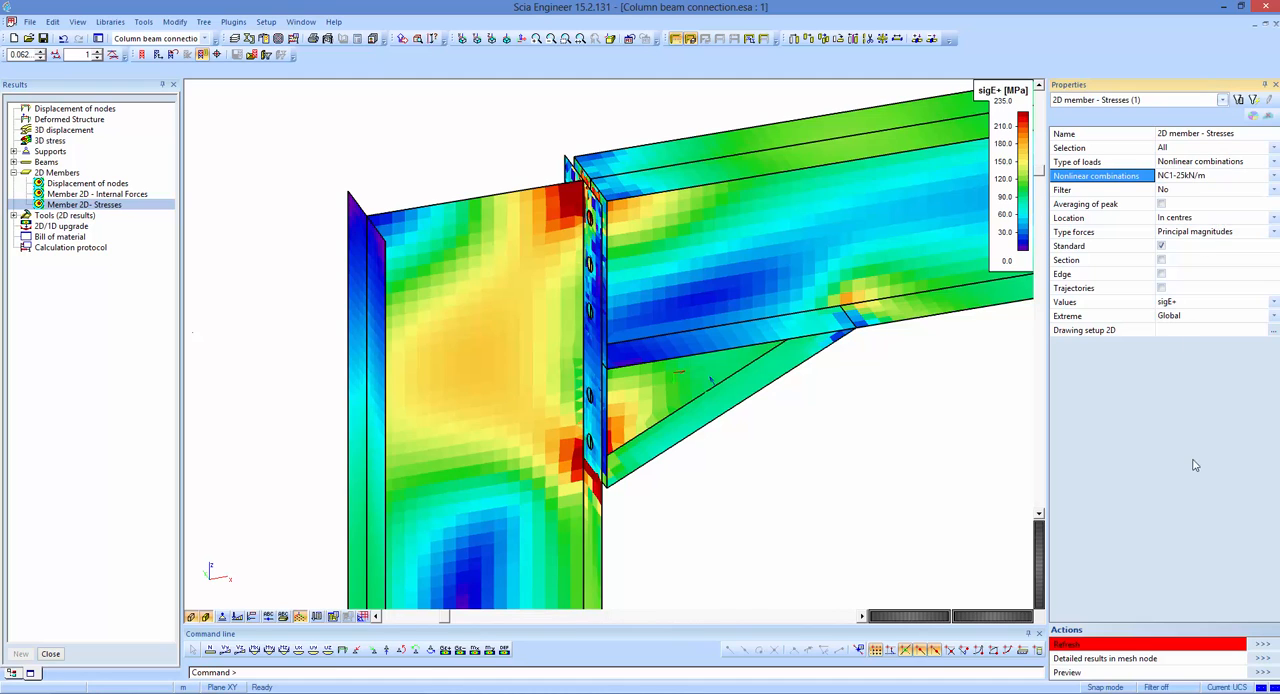
click(1263, 645)
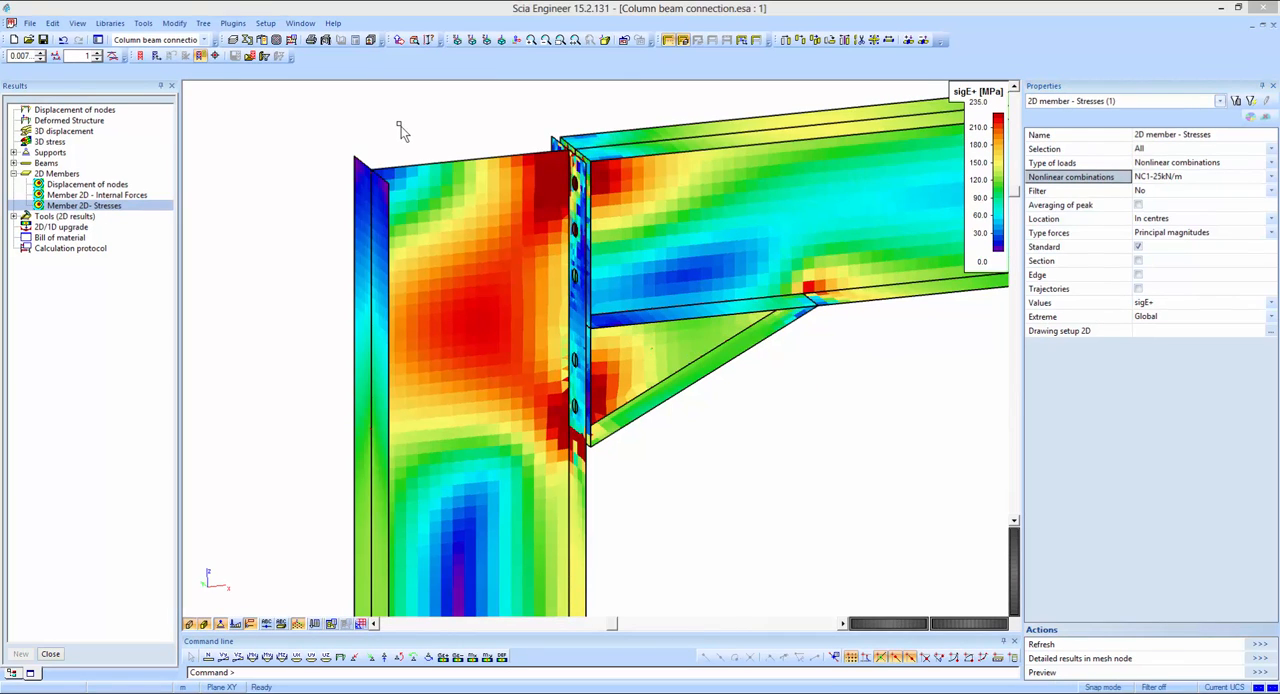
Display the 3D stress result for principal plastic strain ε_pl_M under NC1-3kN/m and examine the column and beam.
click(45, 141)
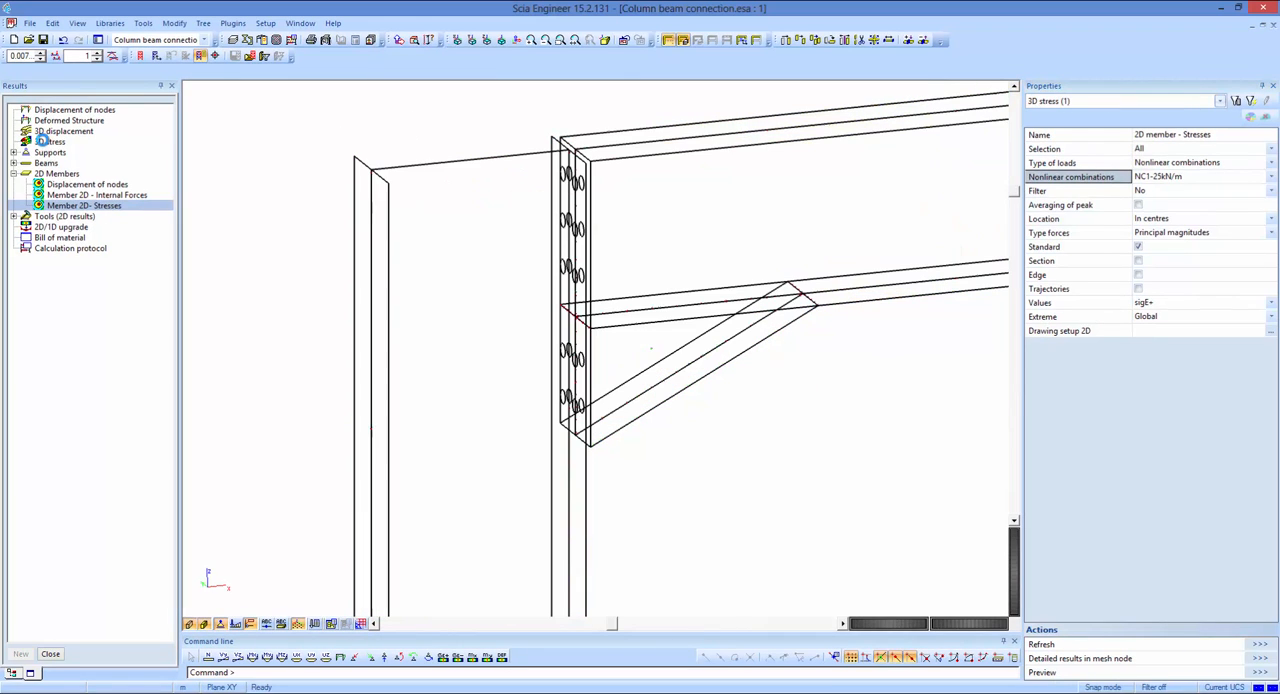
click(1160, 178)
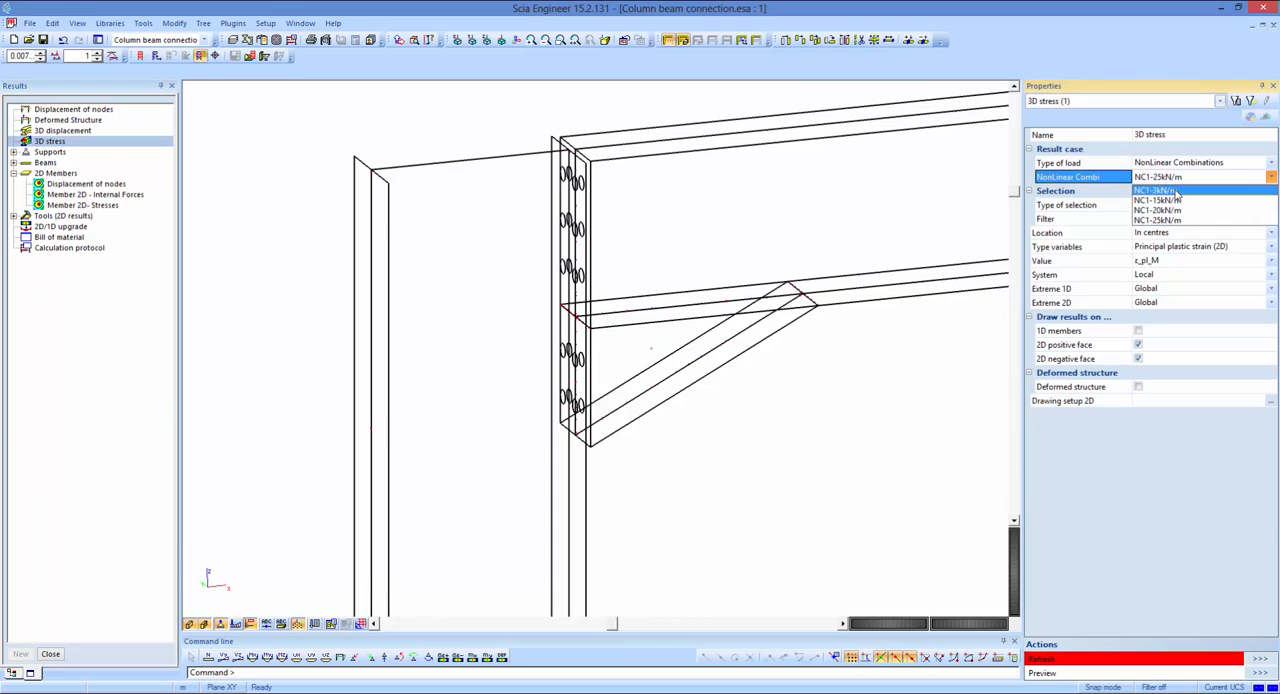
click(1160, 190)
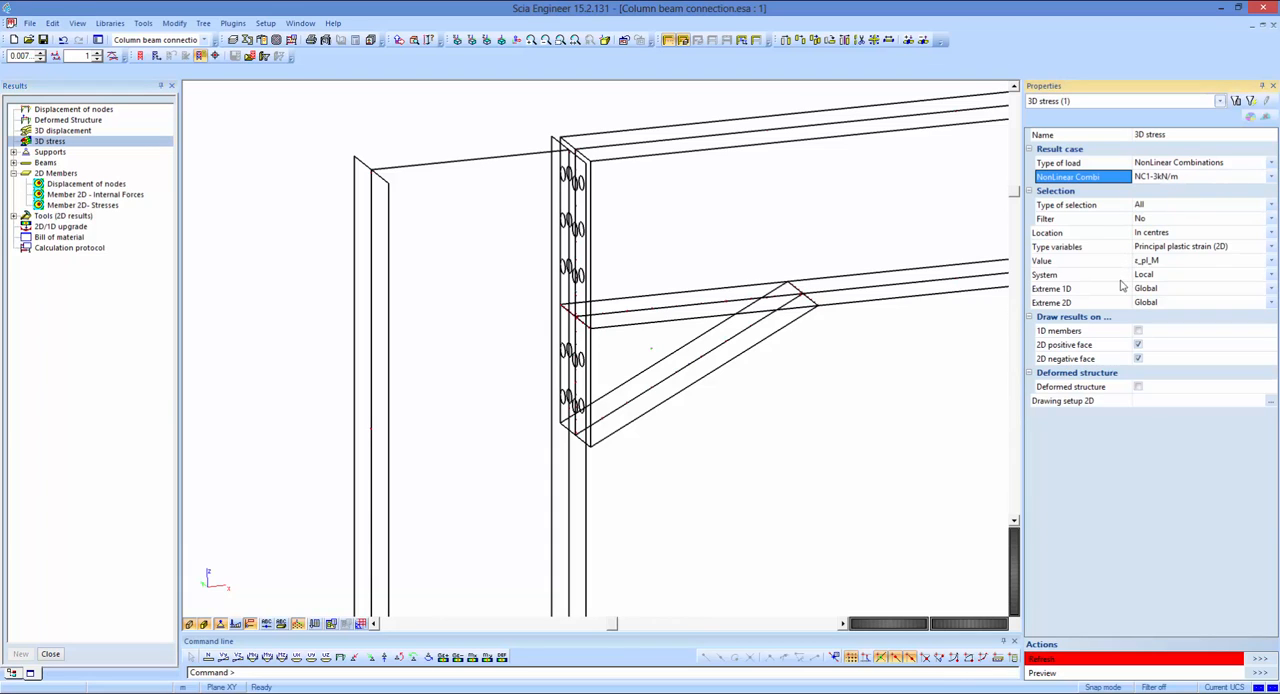
click(1261, 659)
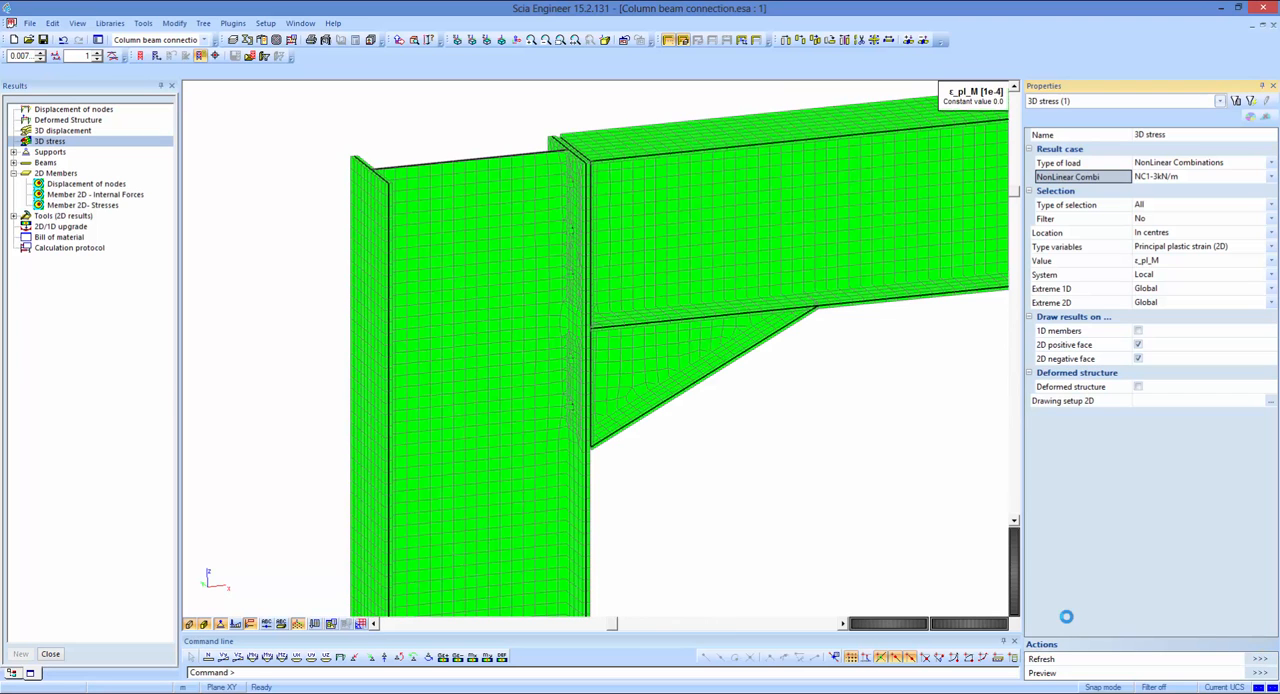
scroll(816, 490, down, 3)
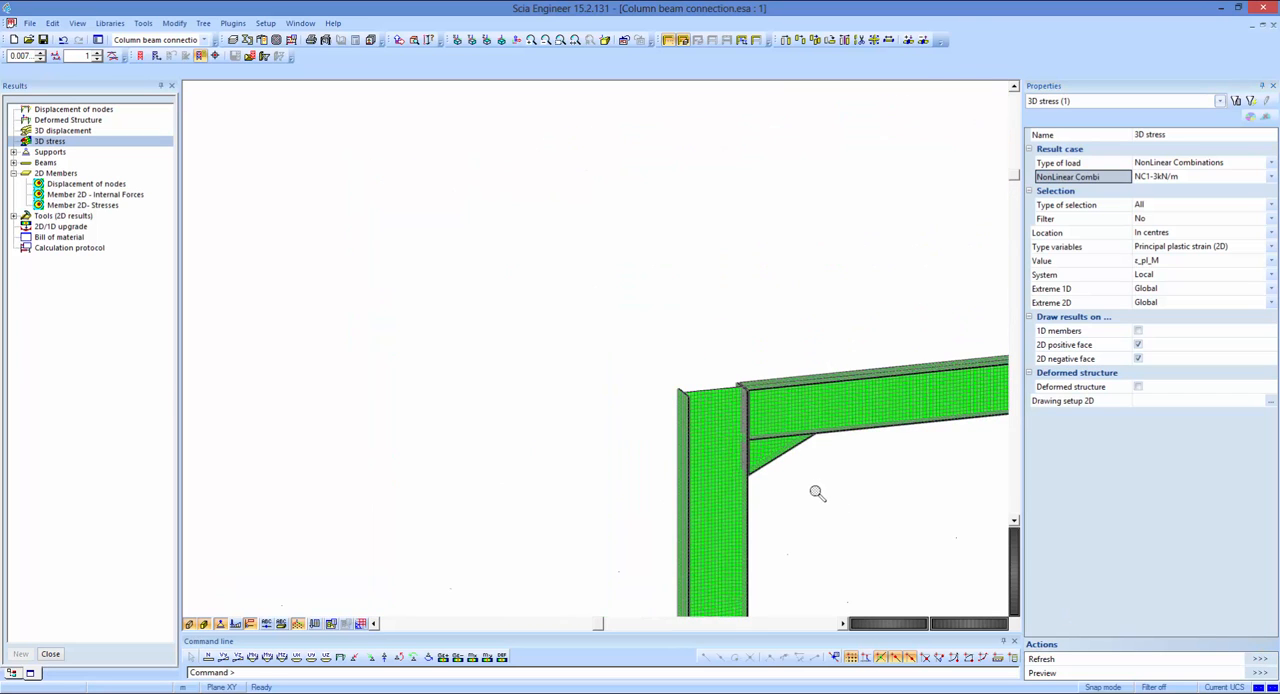
middle_drag(816, 492, 617, 409)
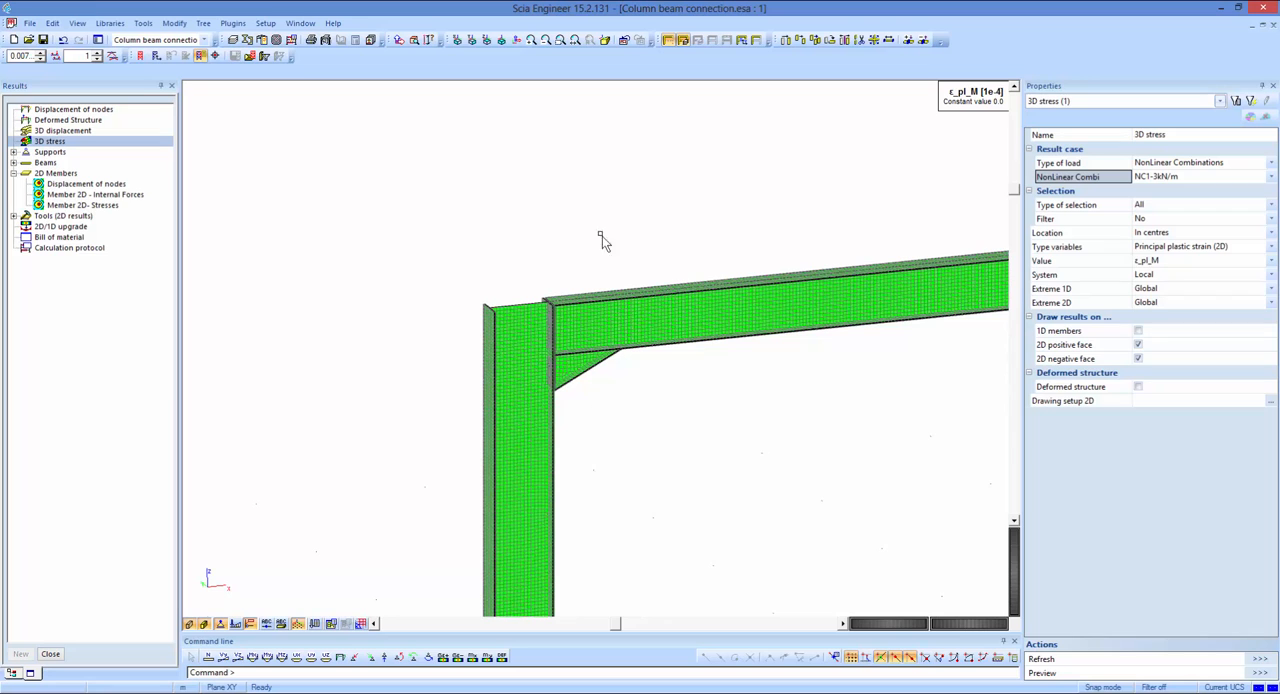
middle_drag(724, 463, 688, 423)
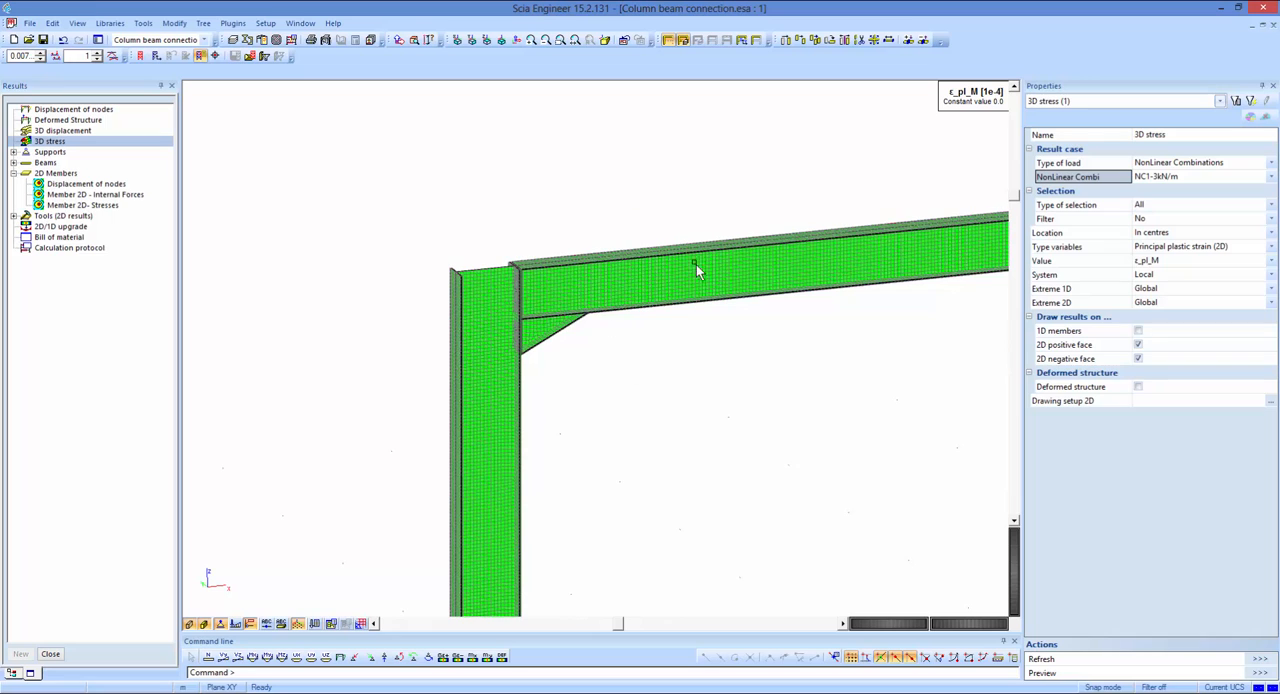
Display the plastic strain ε_pl_M for NC1-15kN/m and examine the column web beside the end plate's upper and lower ends.
click(1168, 178)
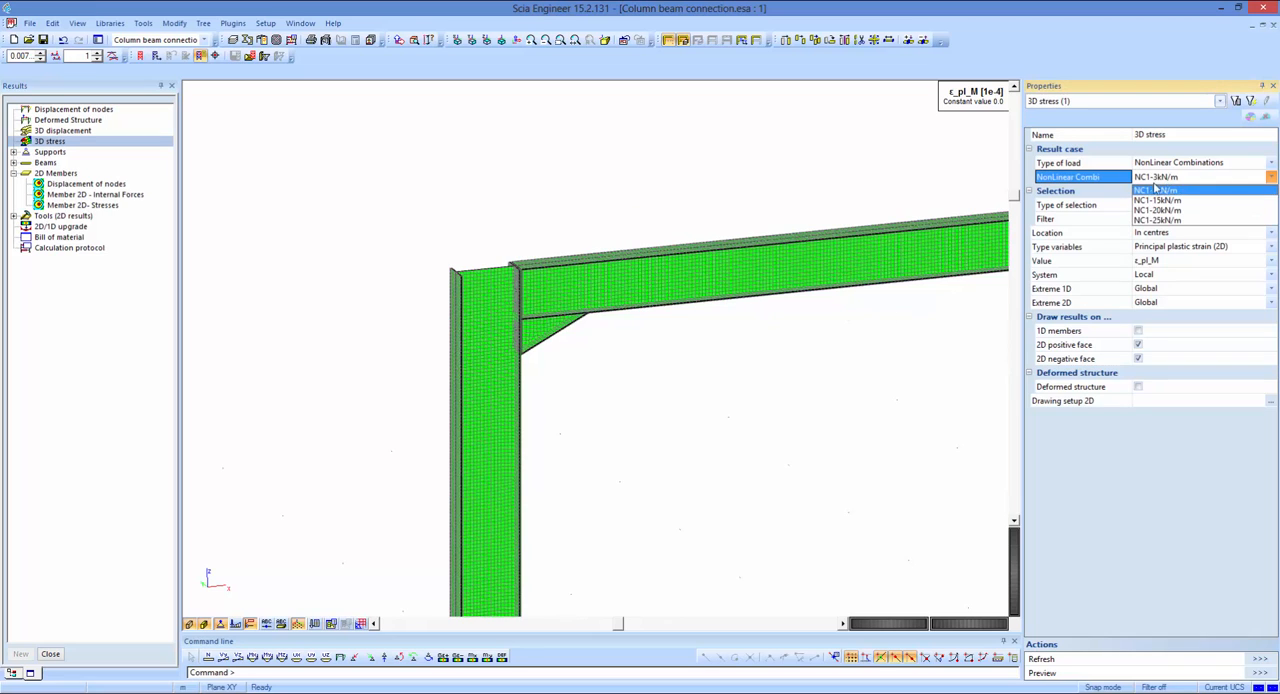
click(1156, 186)
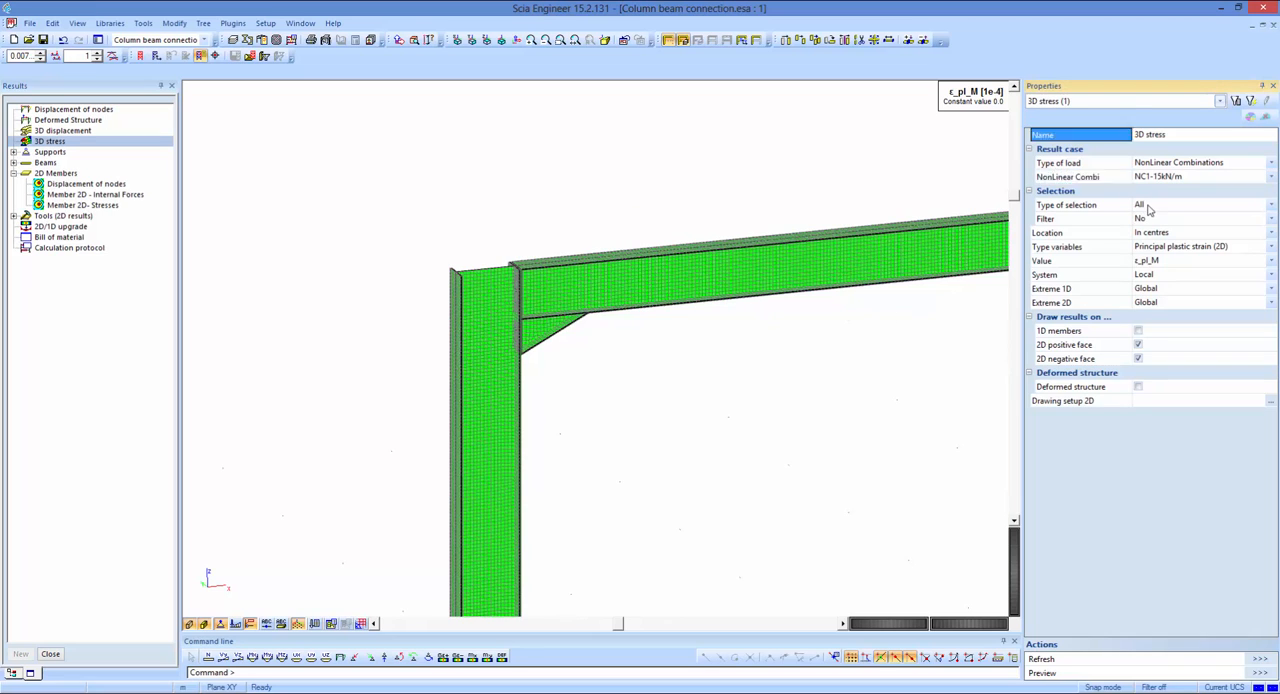
click(1210, 659)
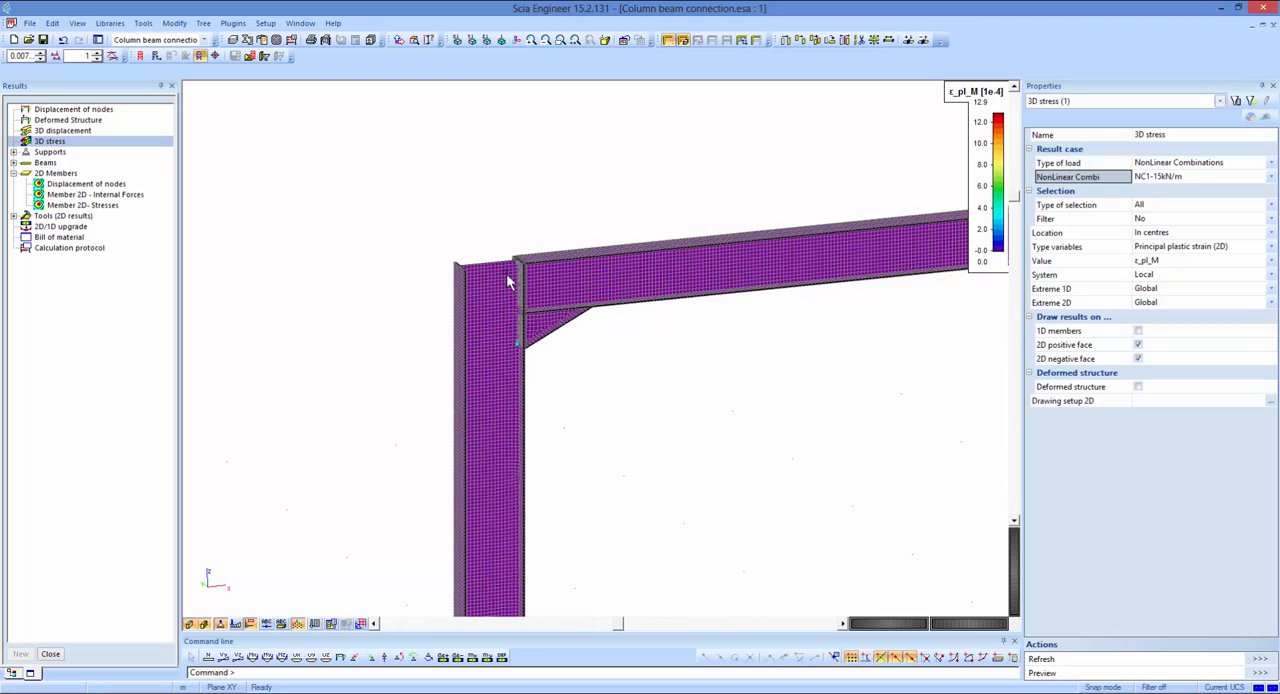
scroll(528, 272, up, 5)
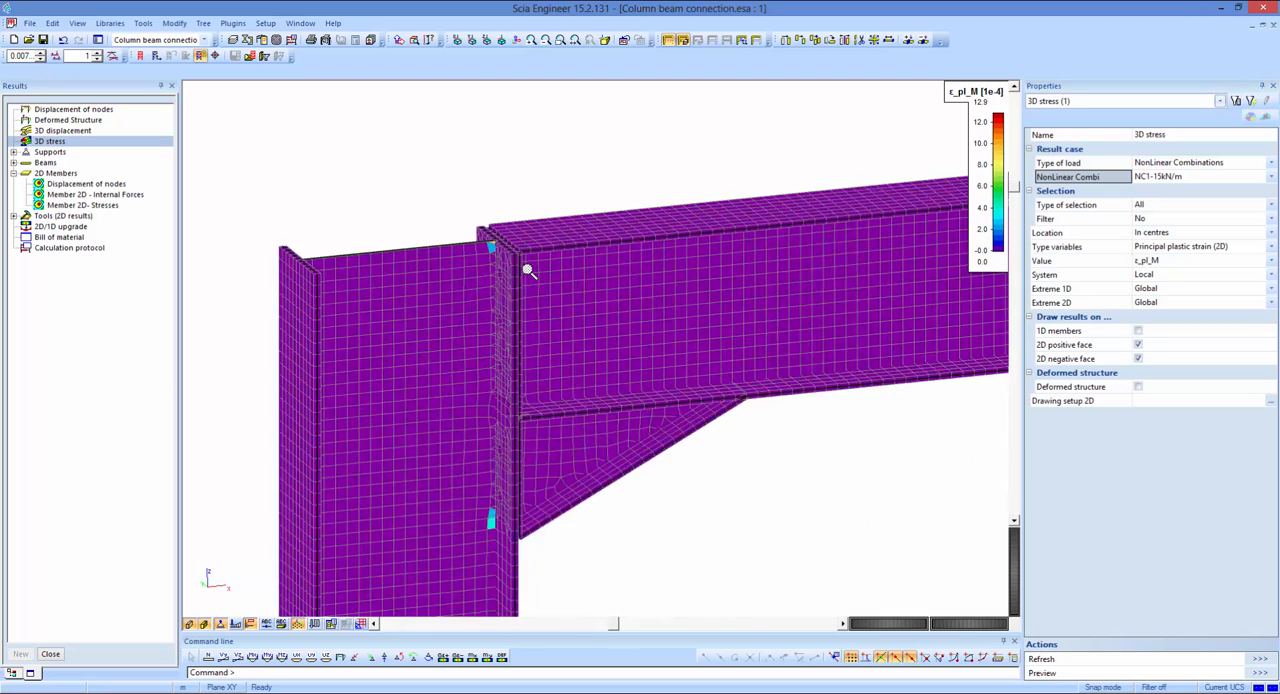
middle_drag(612, 205, 628, 189)
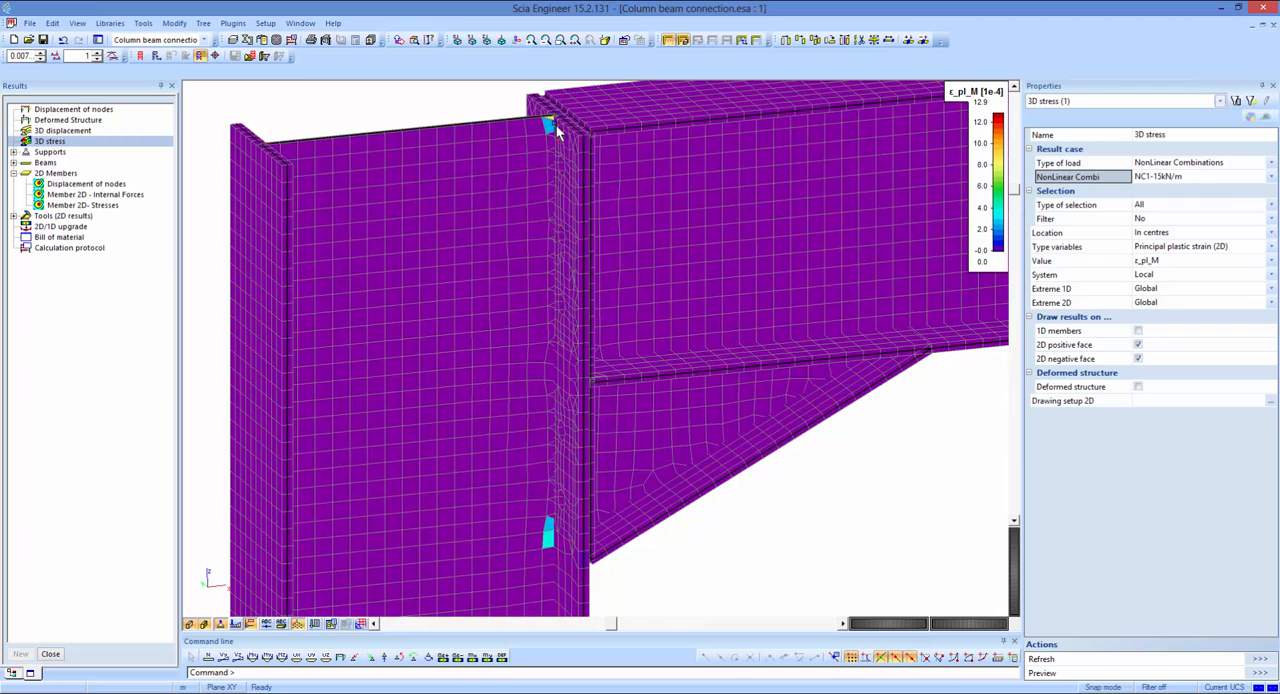
scroll(556, 124, up, 4)
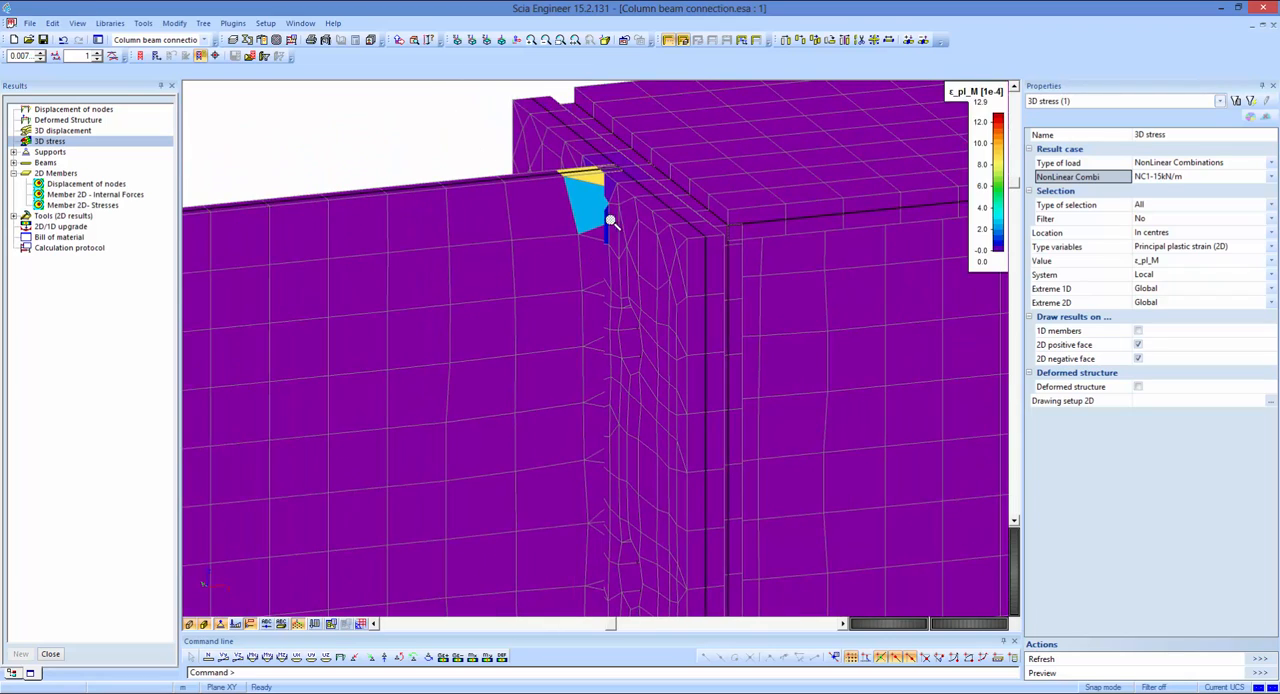
scroll(610, 220, down, 5)
middle_drag(622, 603, 613, 428)
scroll(608, 449, up, 3)
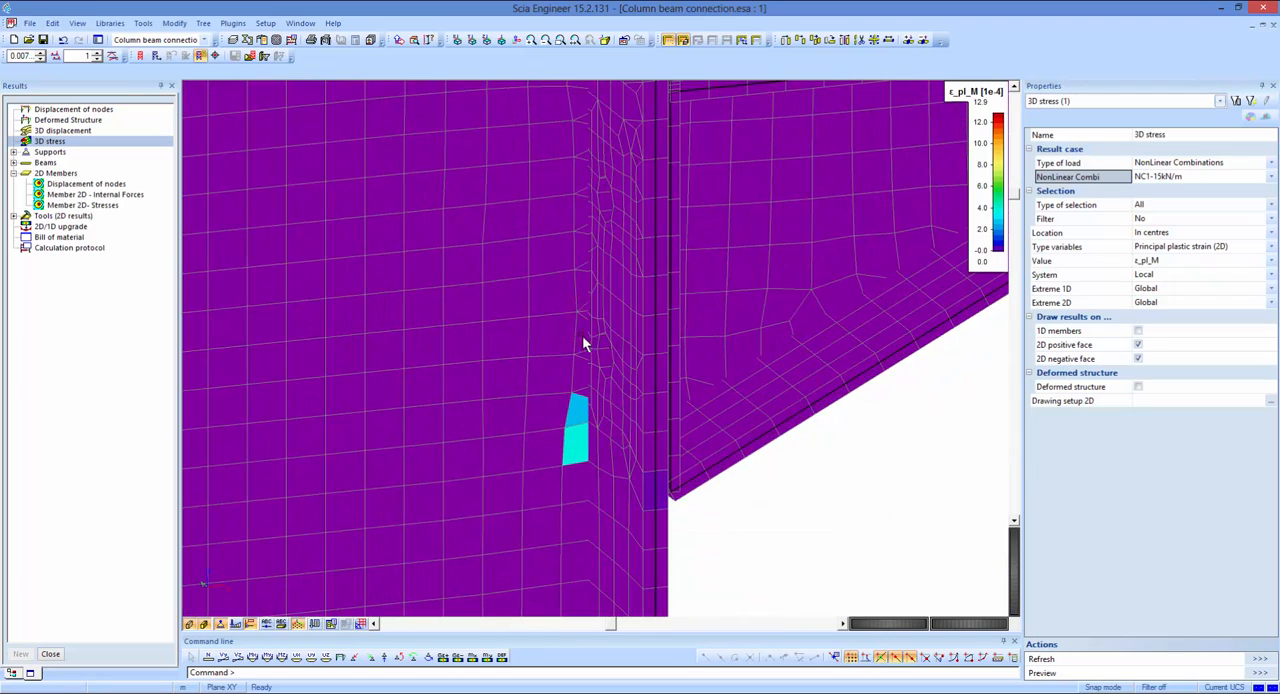
scroll(608, 408, down, 5)
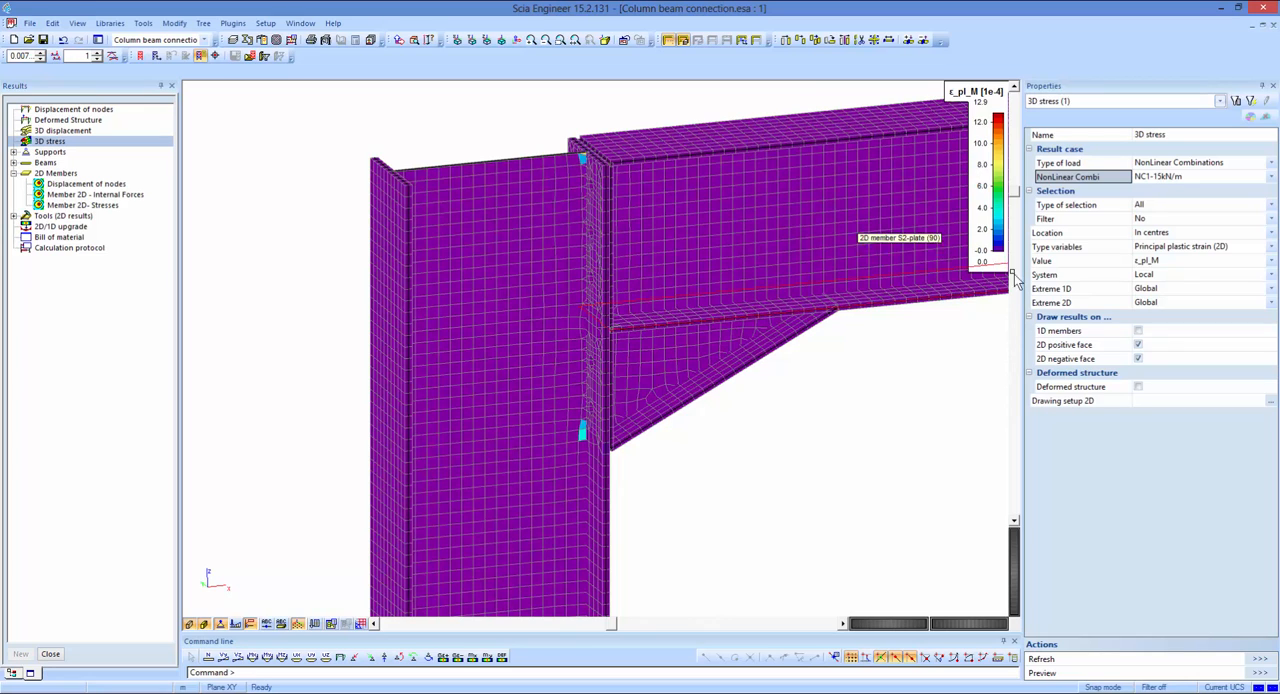
Display the plastic strain ε_pl_M at the connection for nonlinear combination NC1-20kN/m.
click(1154, 180)
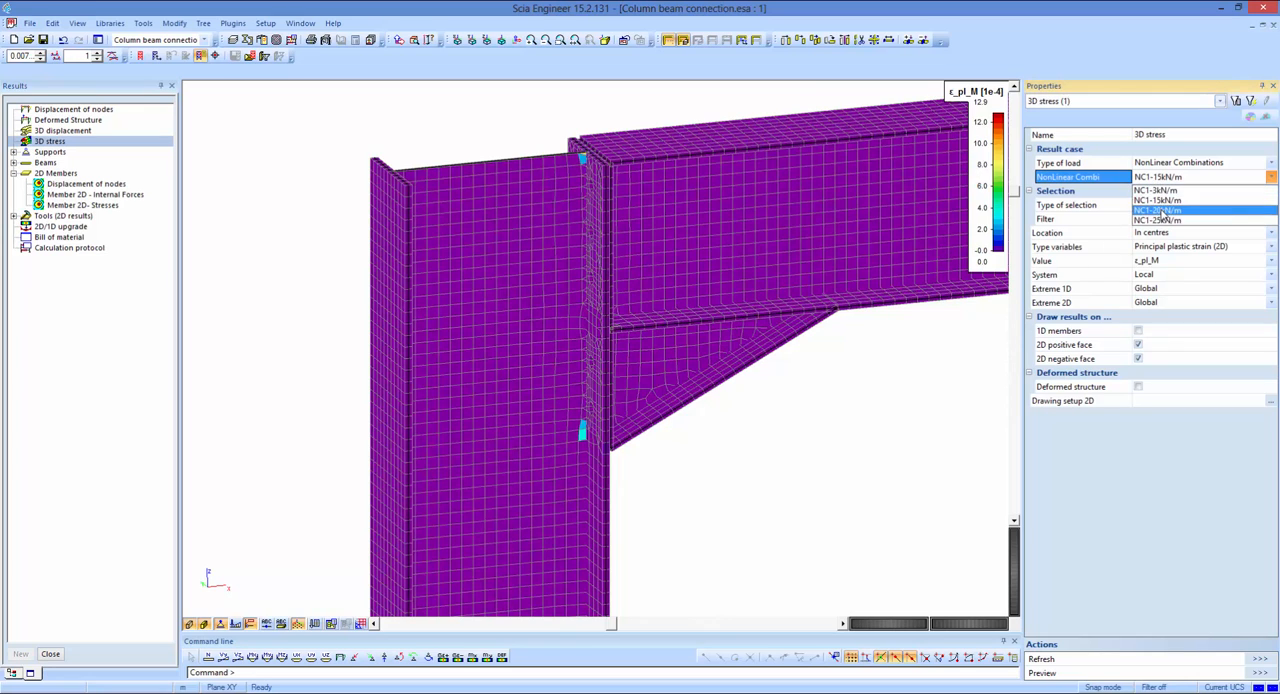
click(1162, 212)
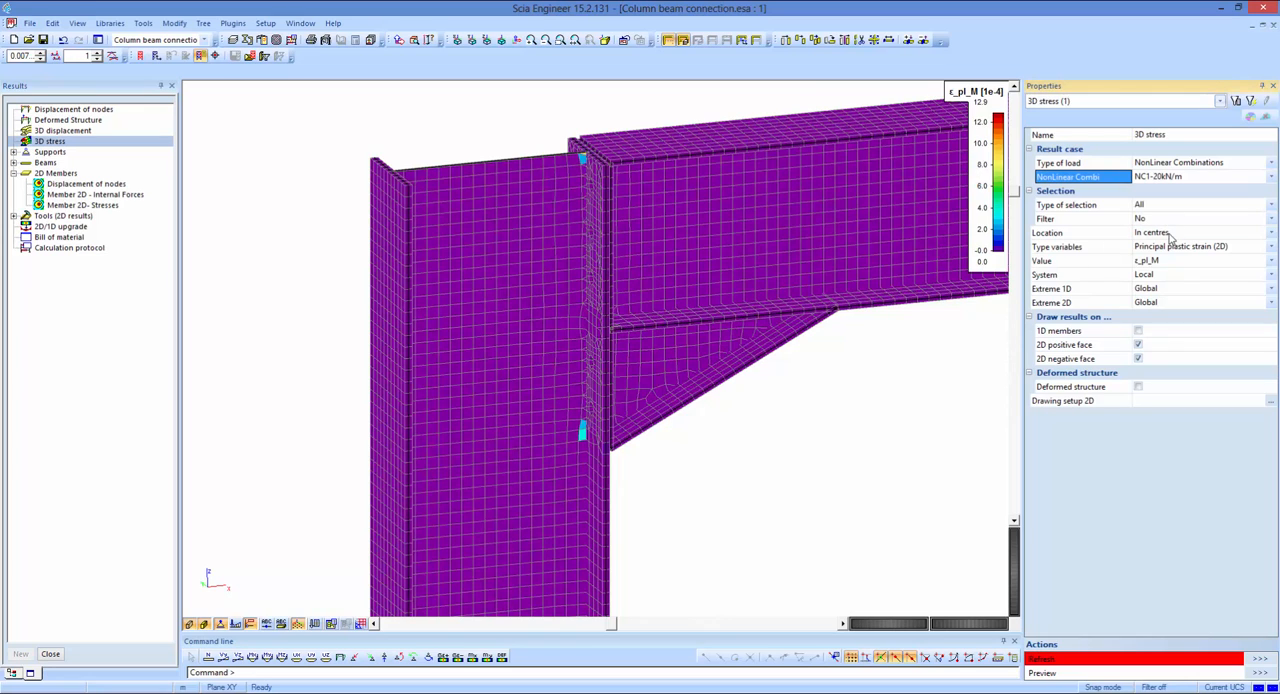
click(1260, 659)
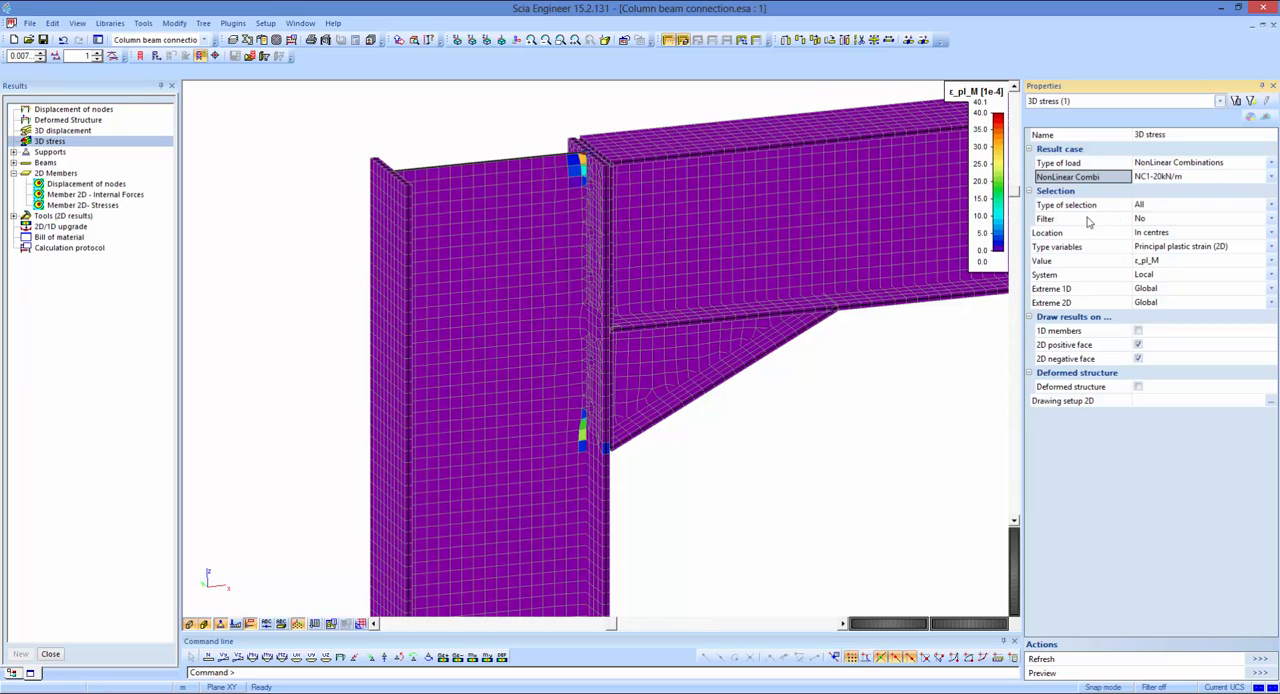
Display the plastic strain ε_pl_M for NC1-25kN/m and examine the column web, end plate and haunch from both sides of the end plate.
click(1160, 176)
click(1270, 176)
click(1160, 196)
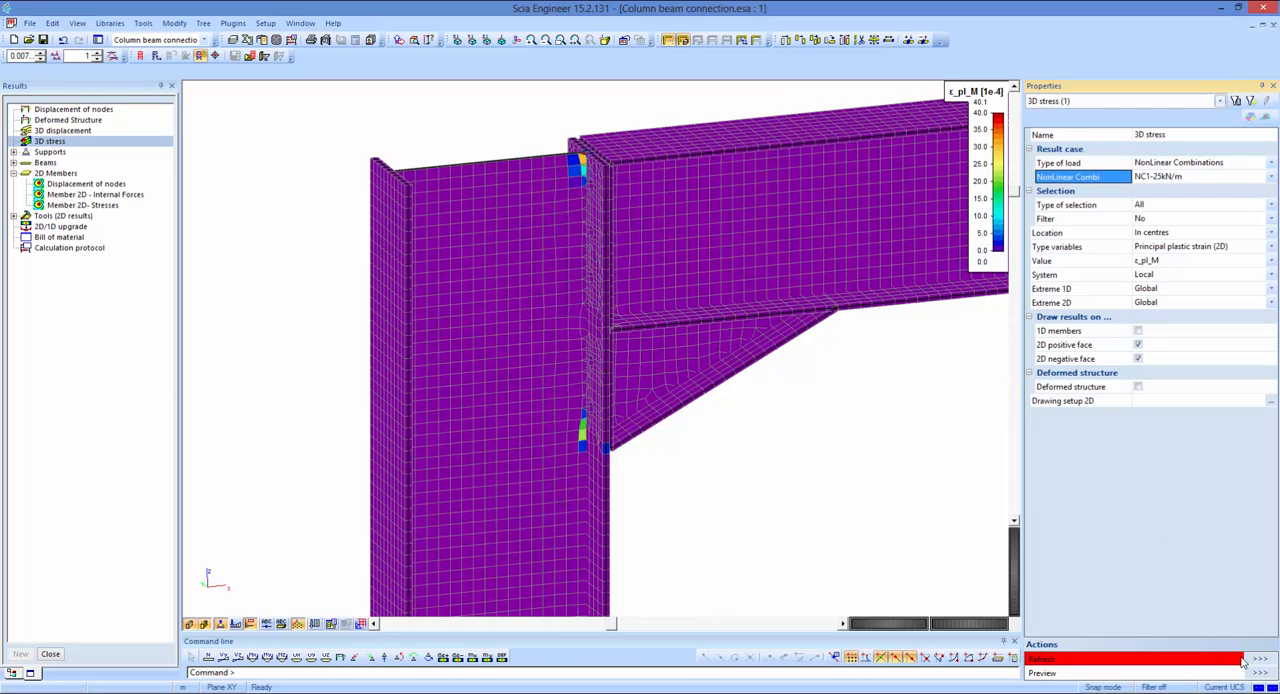
click(1242, 660)
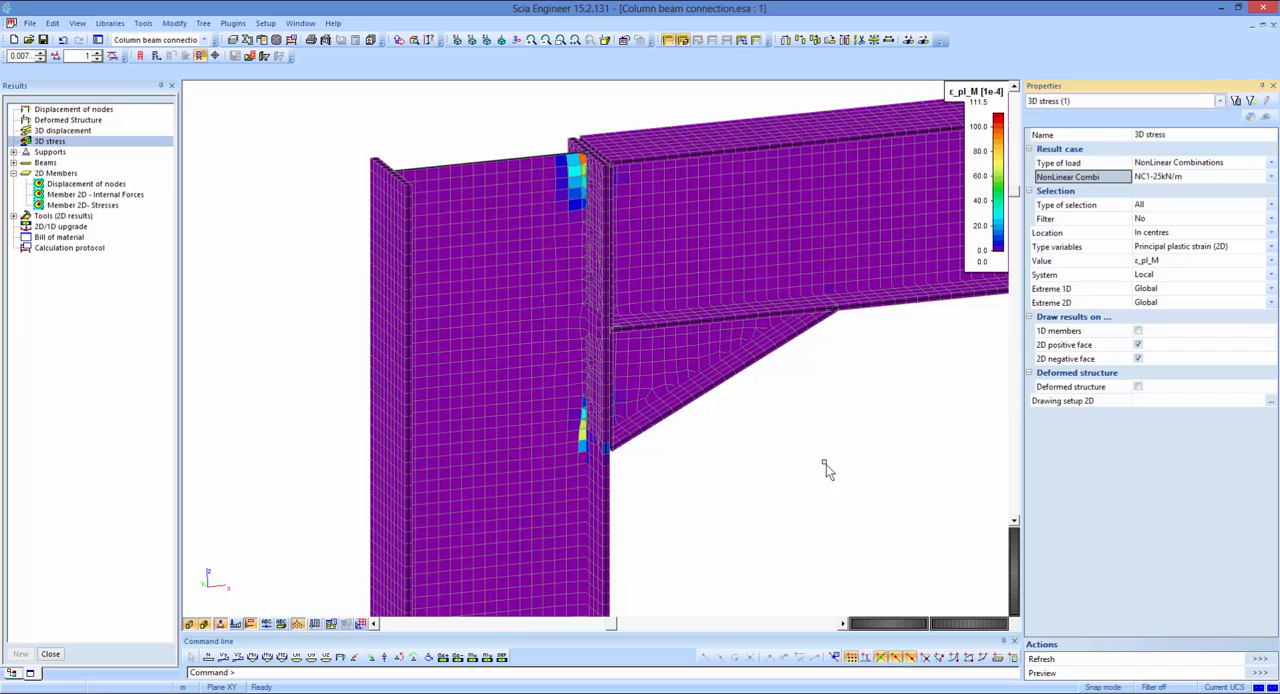
ctrl+right_drag(717, 458, 671, 455)
shift+right_drag(666, 344, 602, 579)
scroll(558, 293, up, 5)
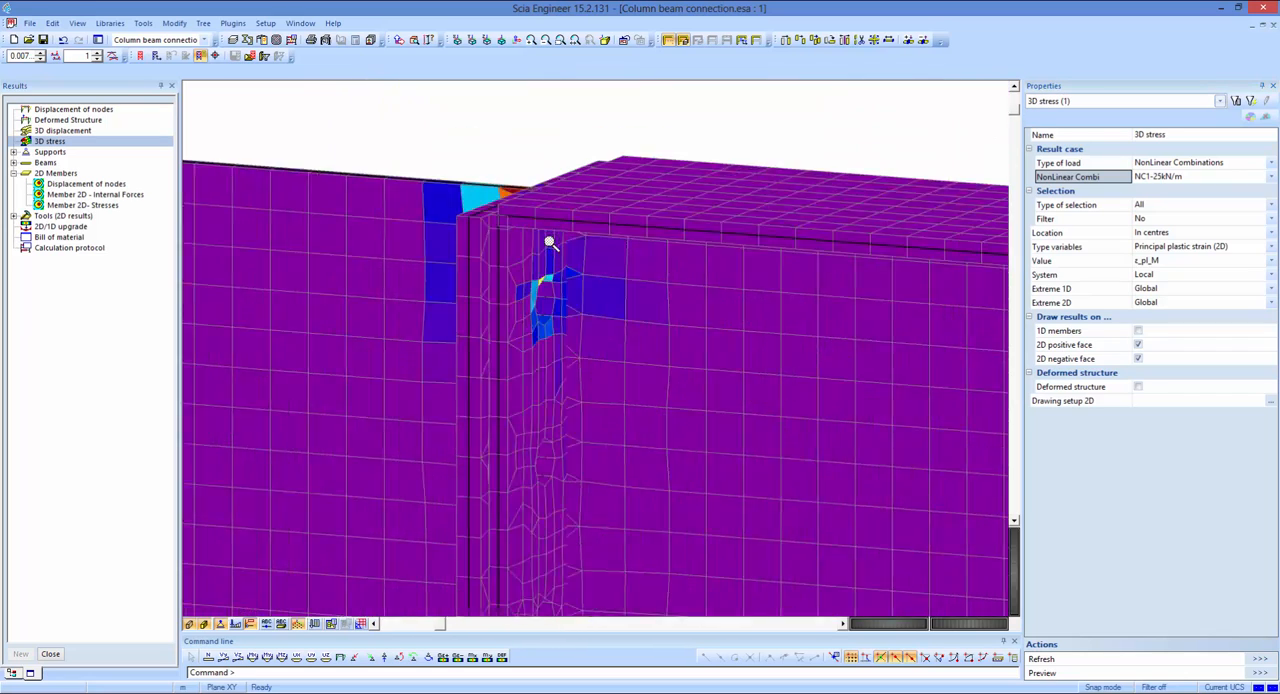
scroll(589, 244, down, 5)
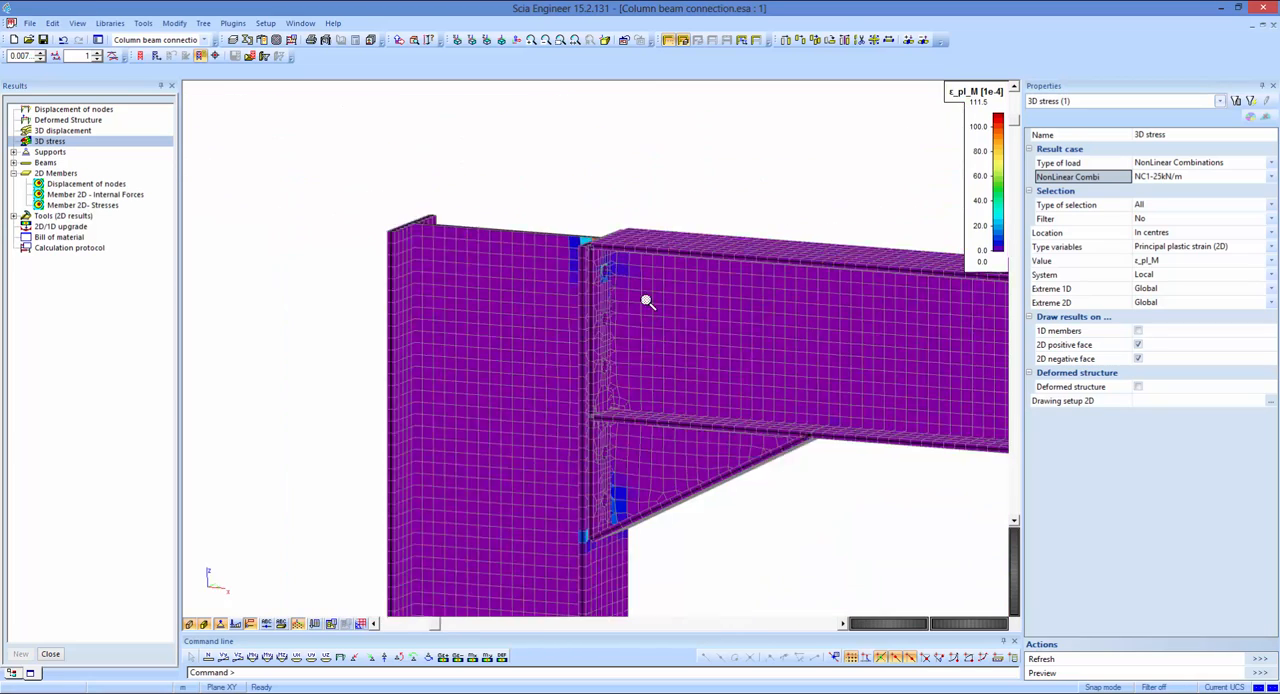
ctrl+right_drag(648, 300, 653, 164)
scroll(645, 175, up, 3)
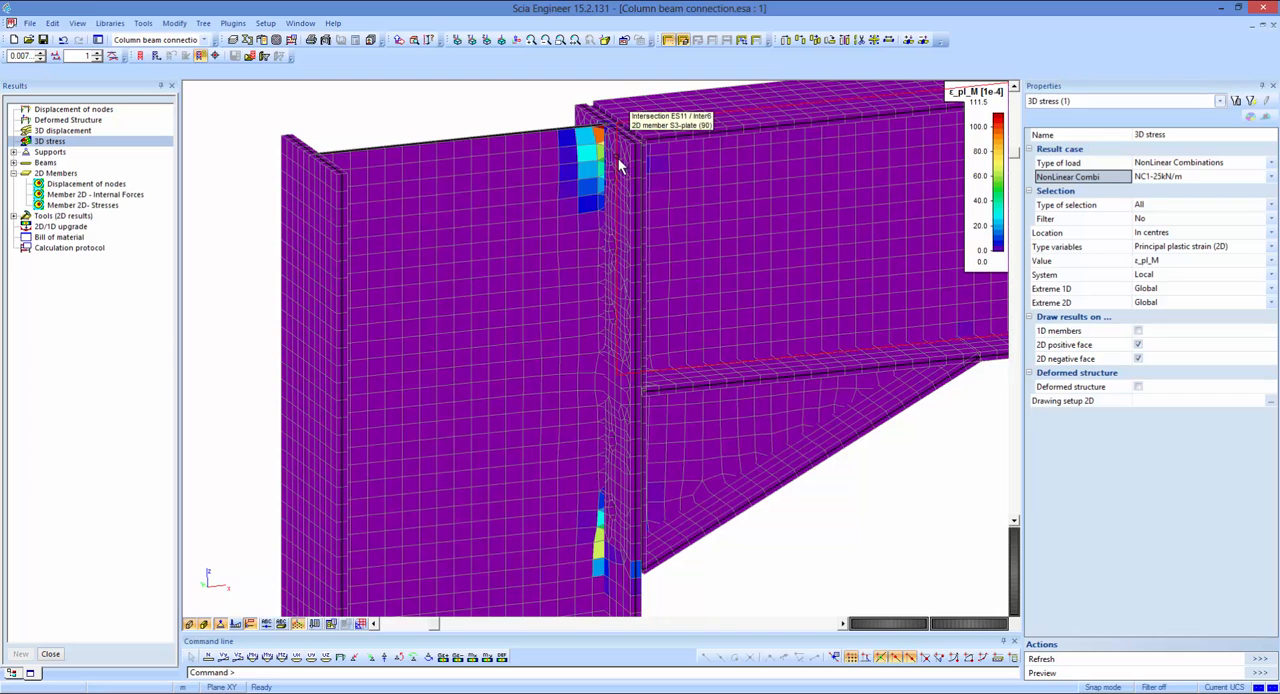
scroll(622, 172, down, 1)
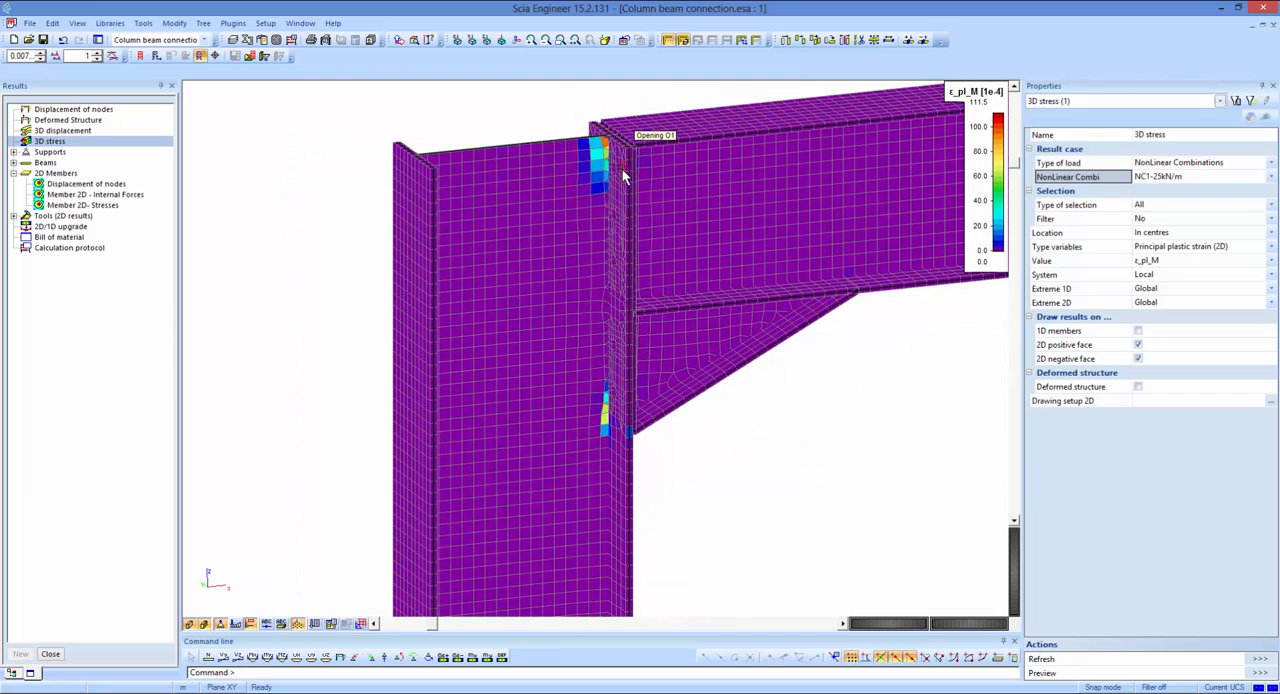